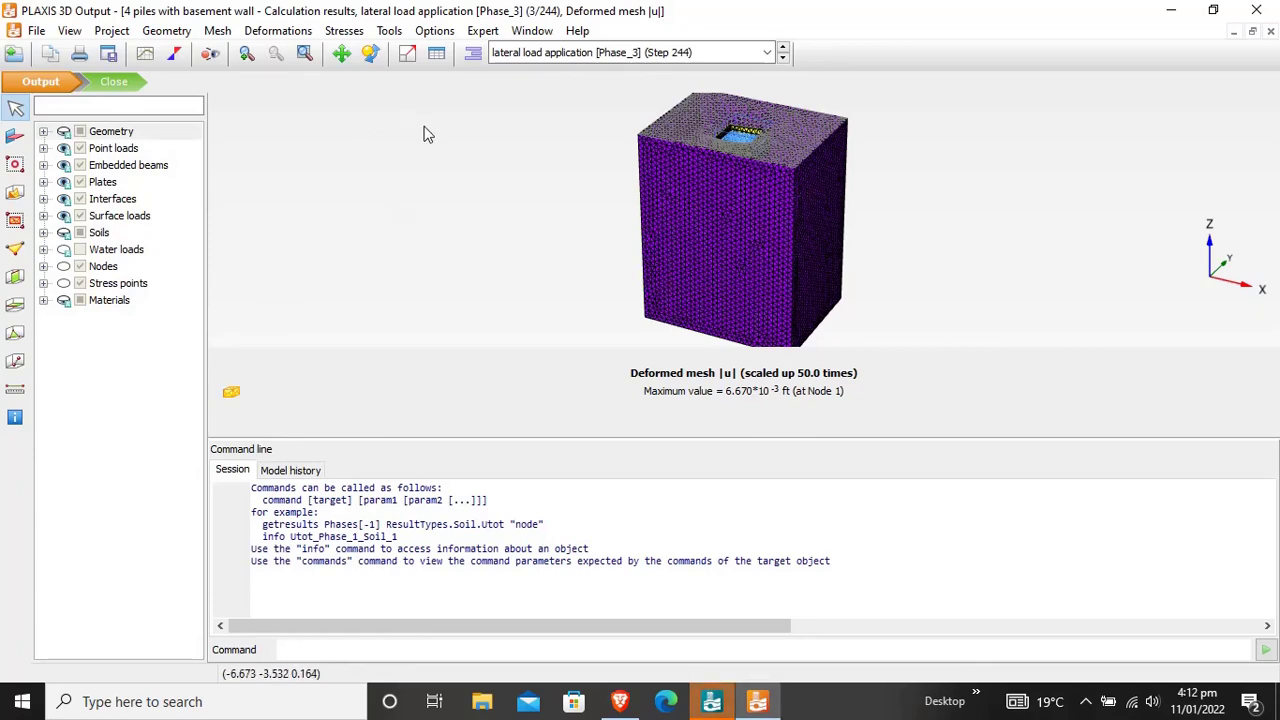
Hide the point loads and Plate_1 through Plate_4 in the deformed mesh view
scroll(733, 148, up, 5)
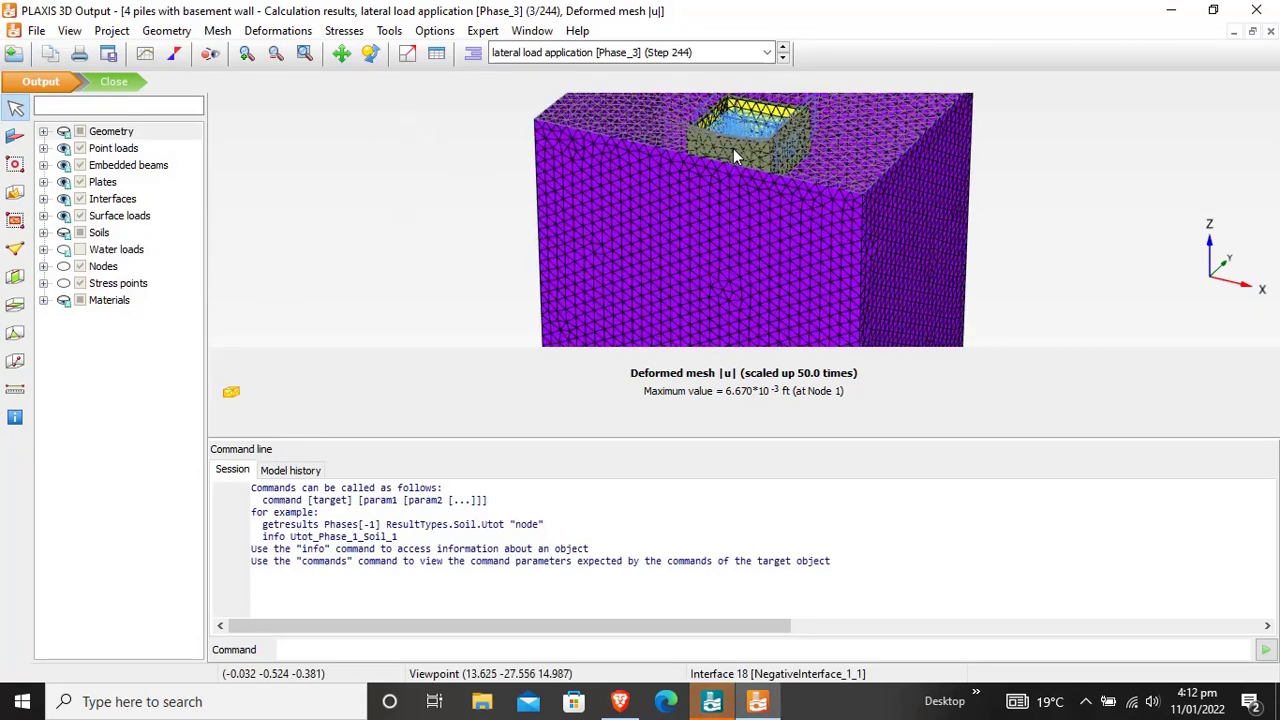
click(62, 139)
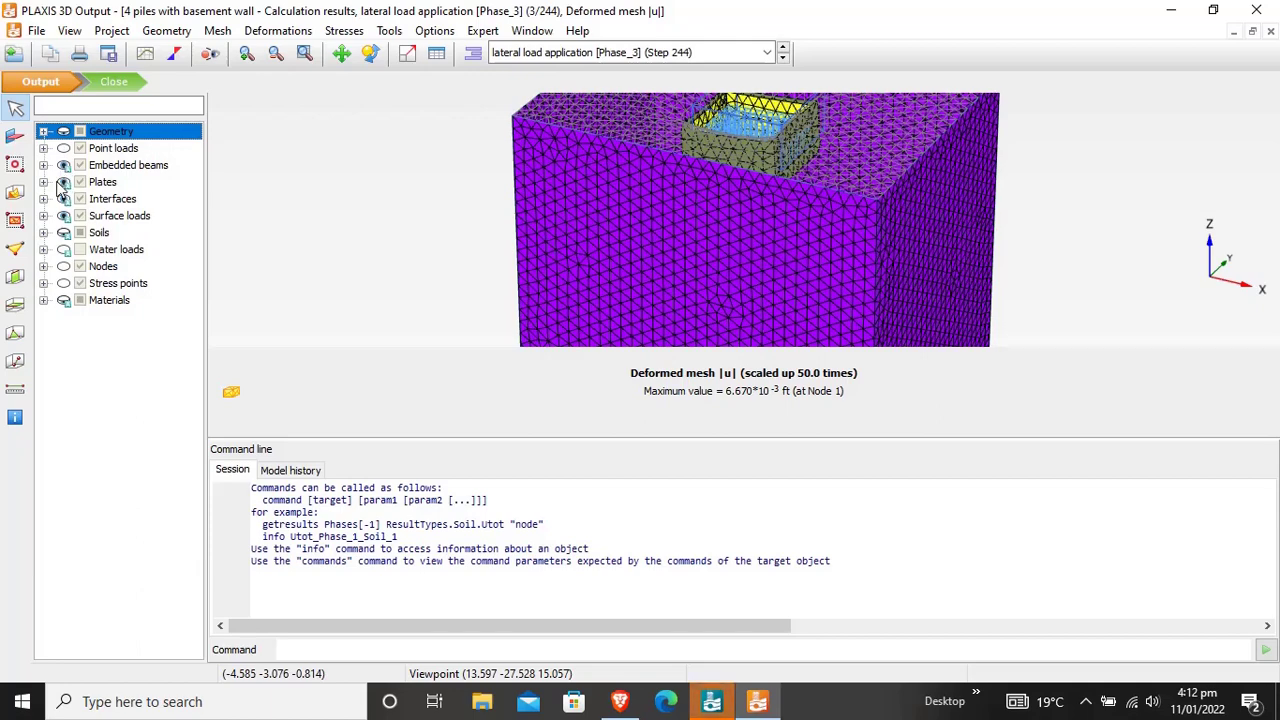
click(43, 182)
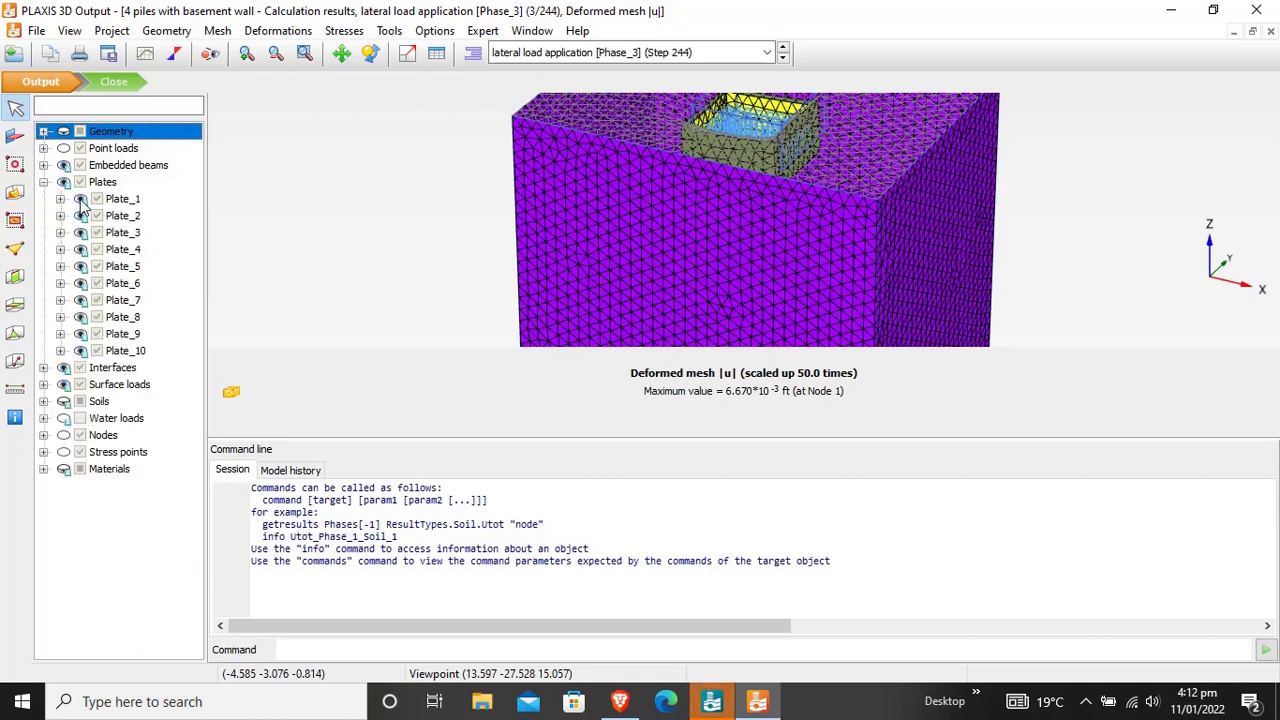
click(80, 199)
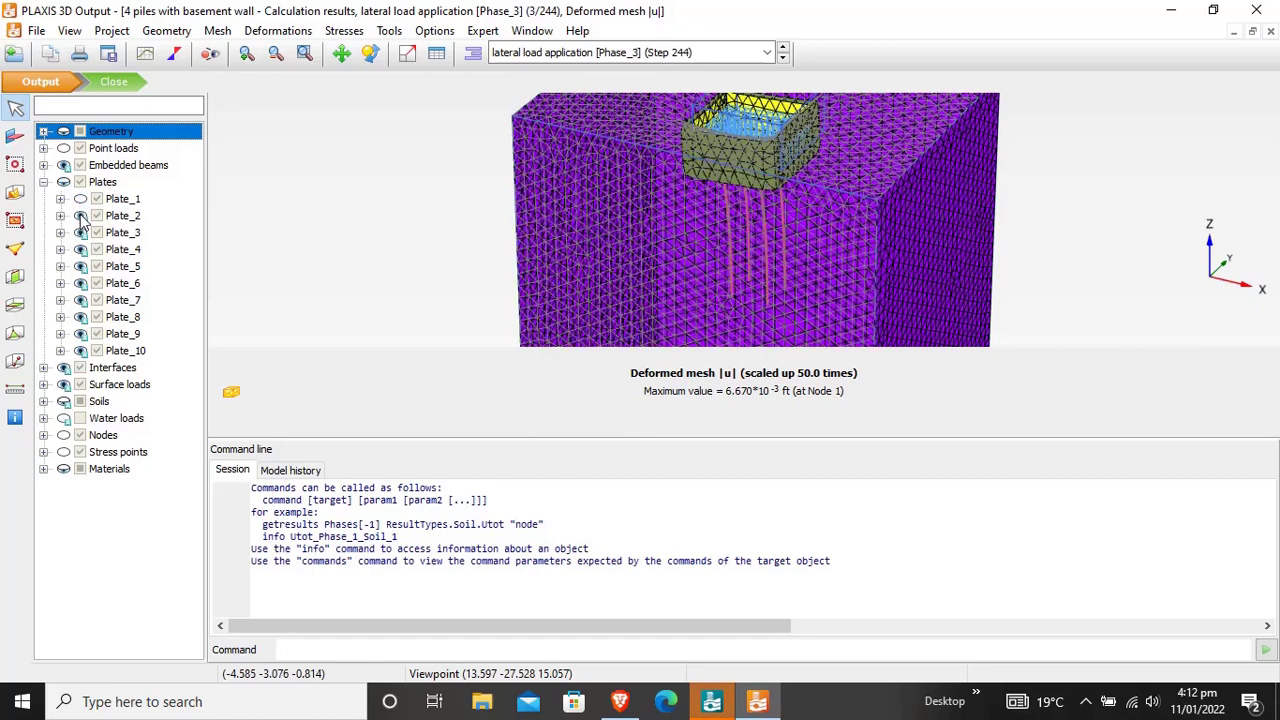
click(81, 216)
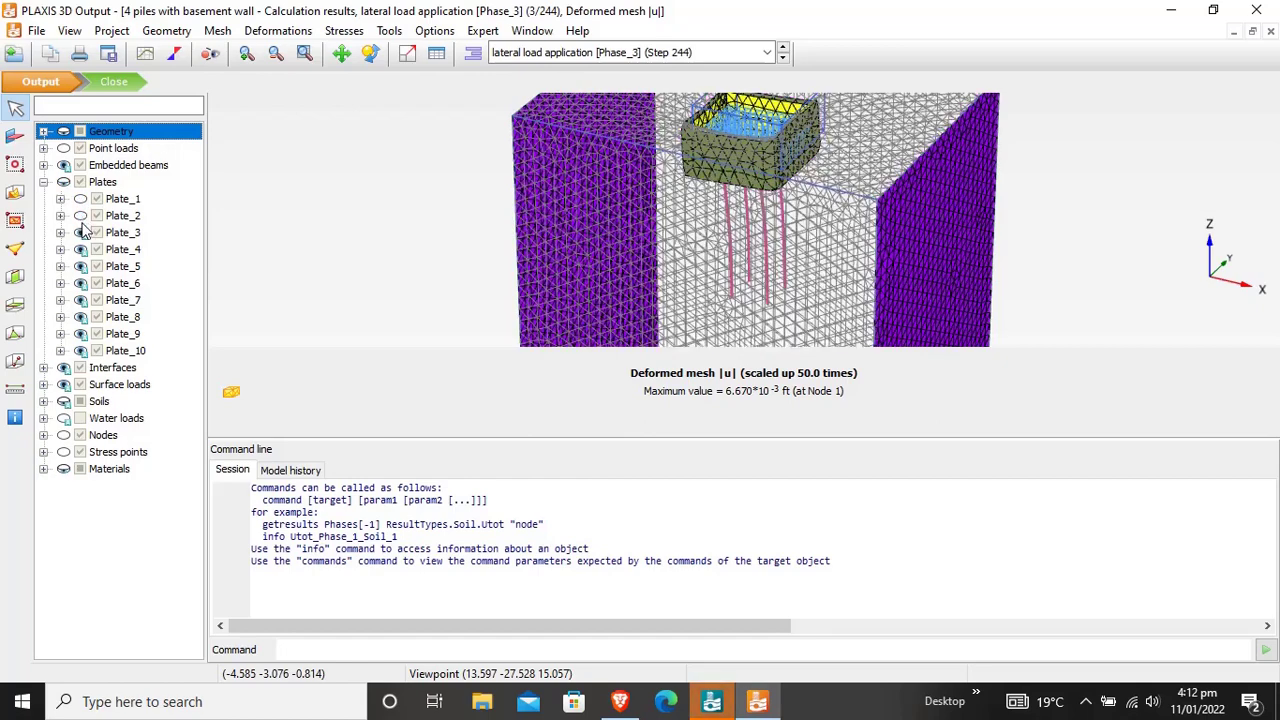
click(82, 250)
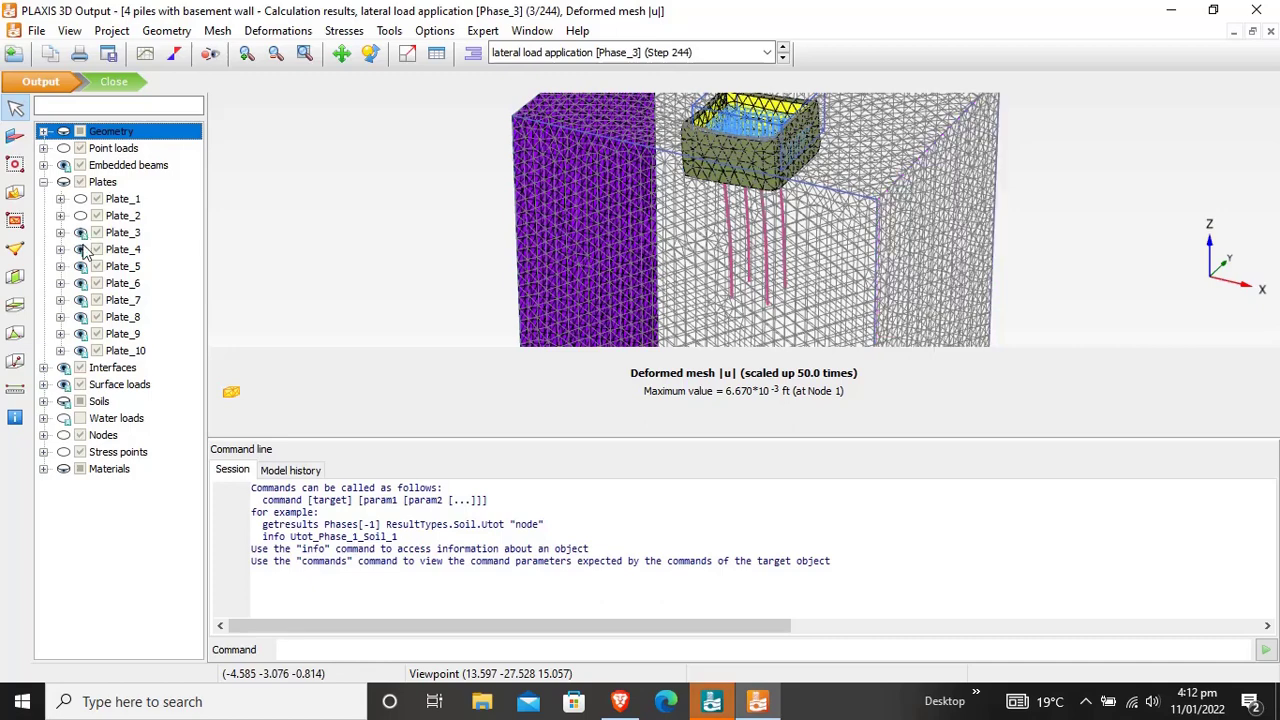
click(82, 251)
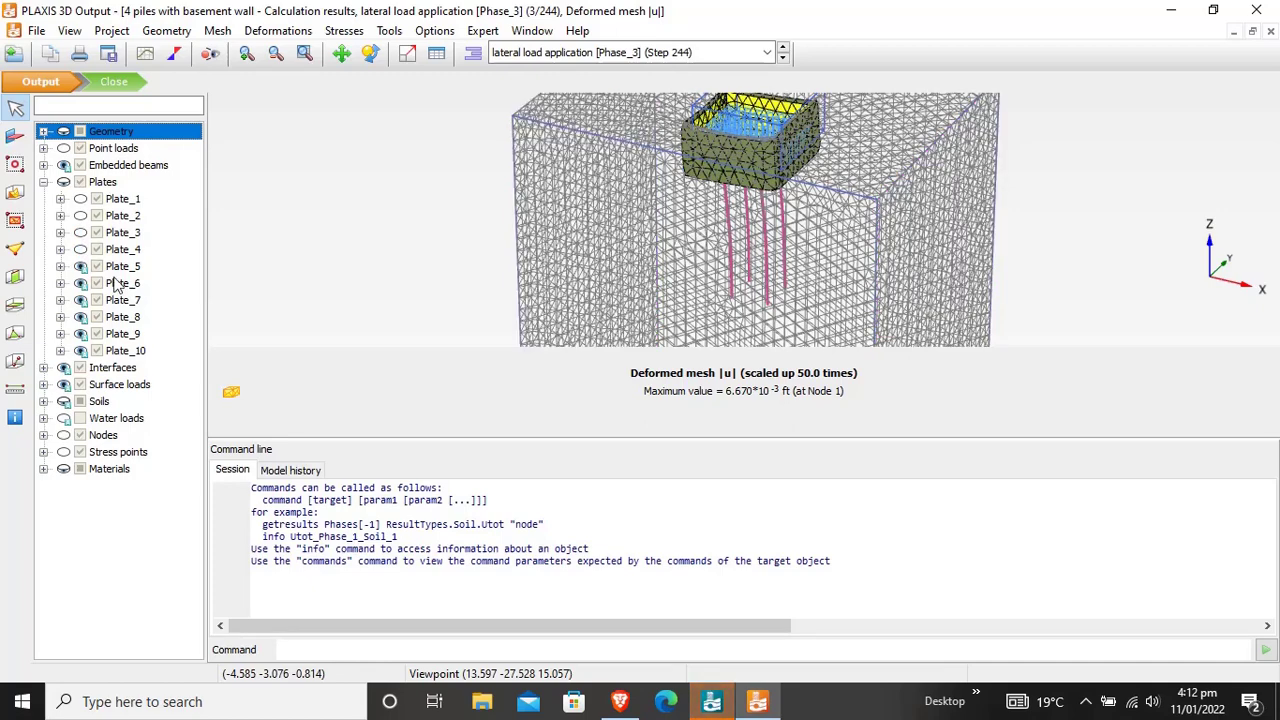
Hide the interfaces, surface loads and soils so only the basement plates and embedded beams stand out
click(64, 368)
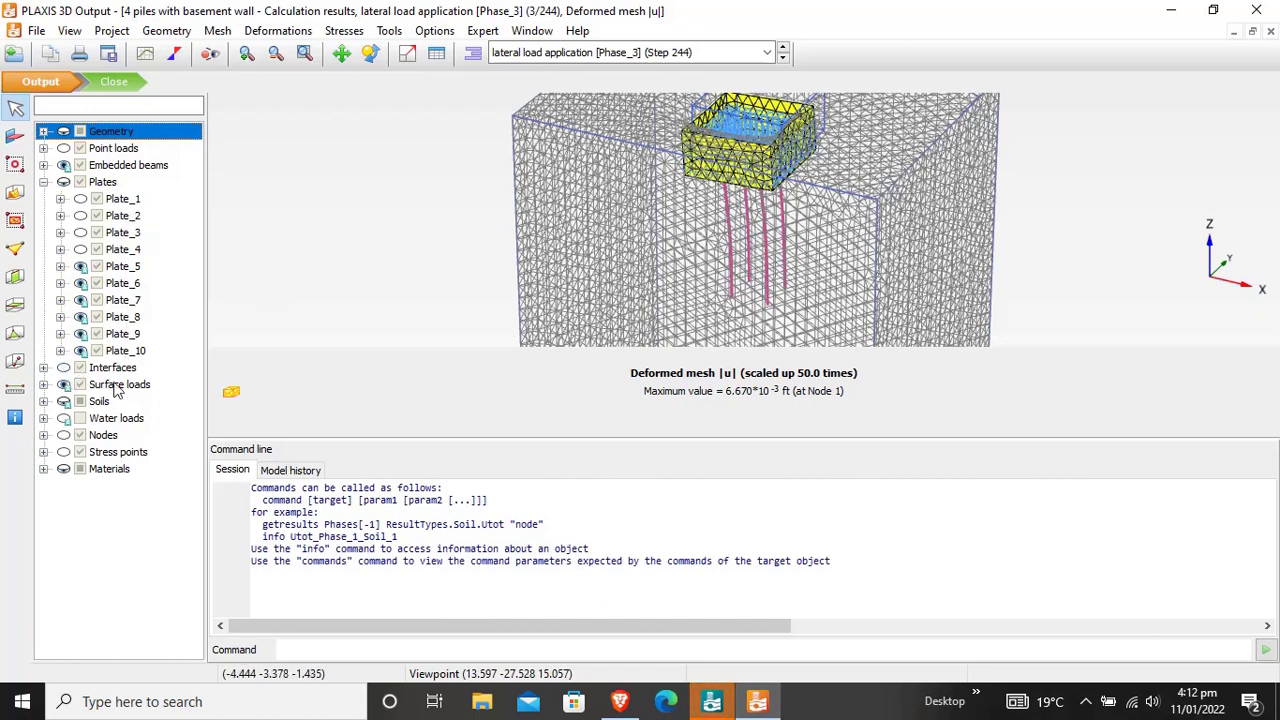
click(63, 386)
click(64, 401)
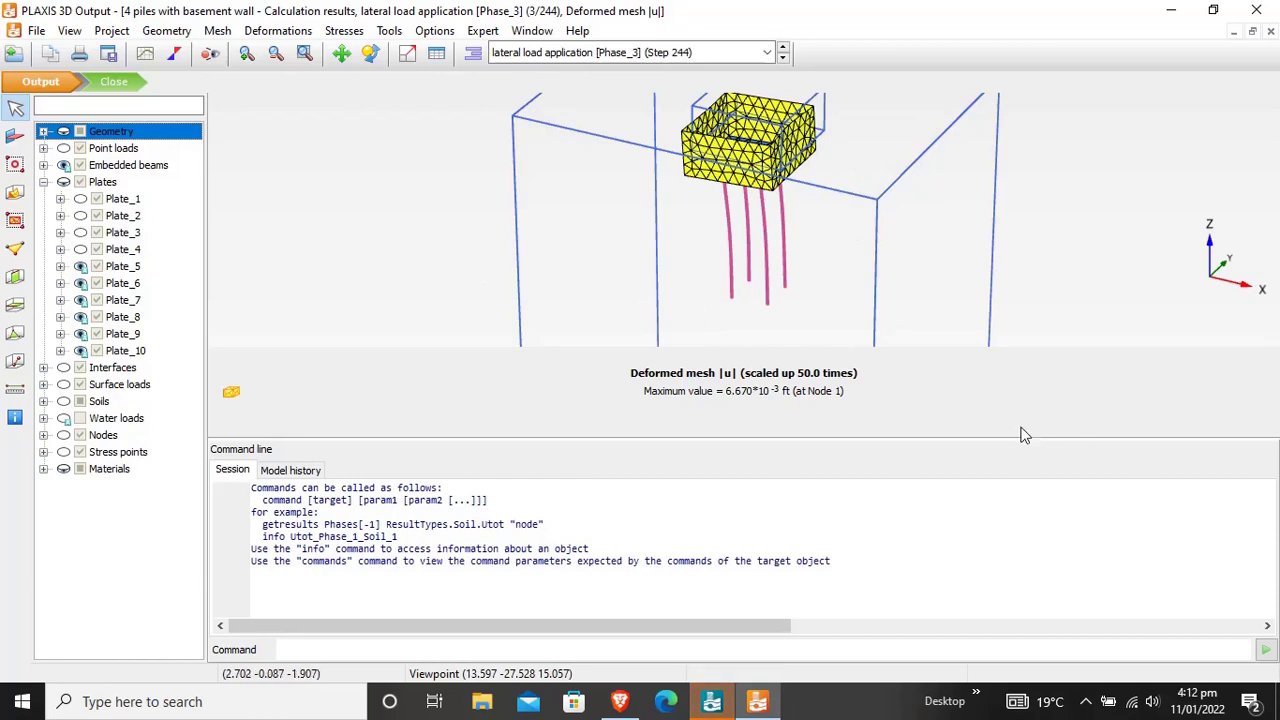
Enlarge the model view by shrinking the command area, and display the results of vertical load application [Phase_2]
drag(1026, 438, 1077, 590)
scroll(948, 298, down, 3)
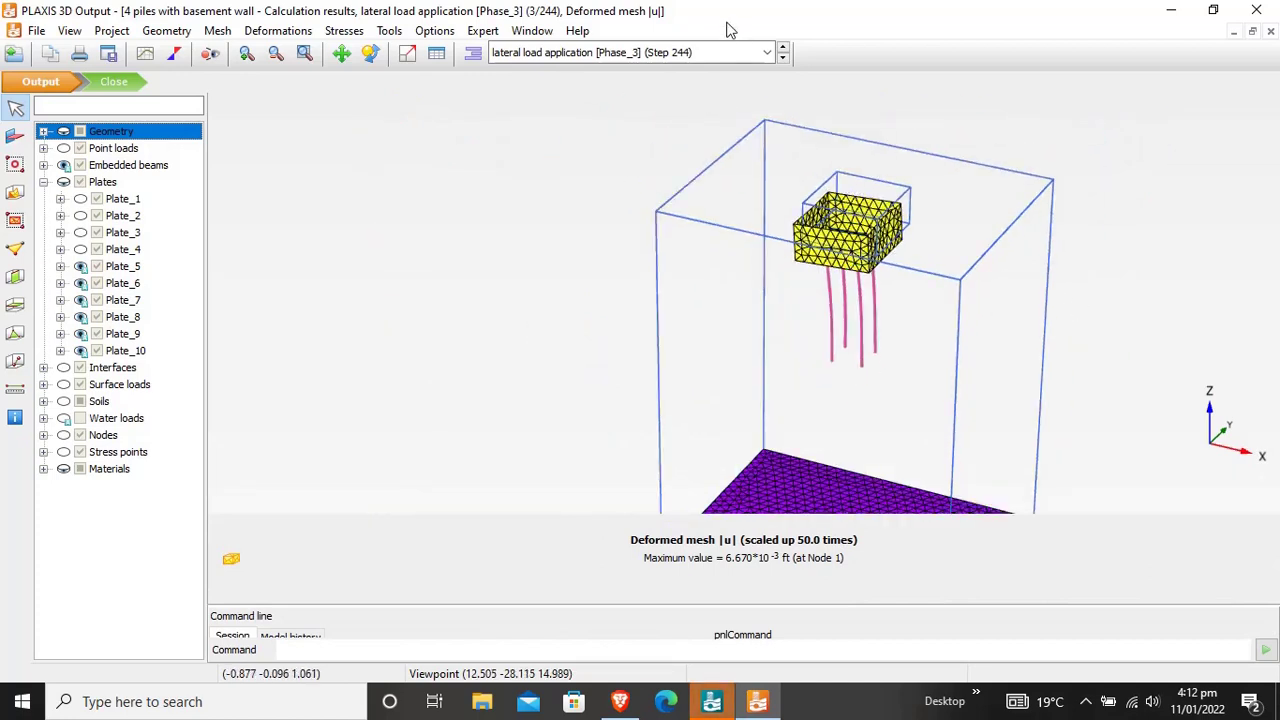
click(768, 53)
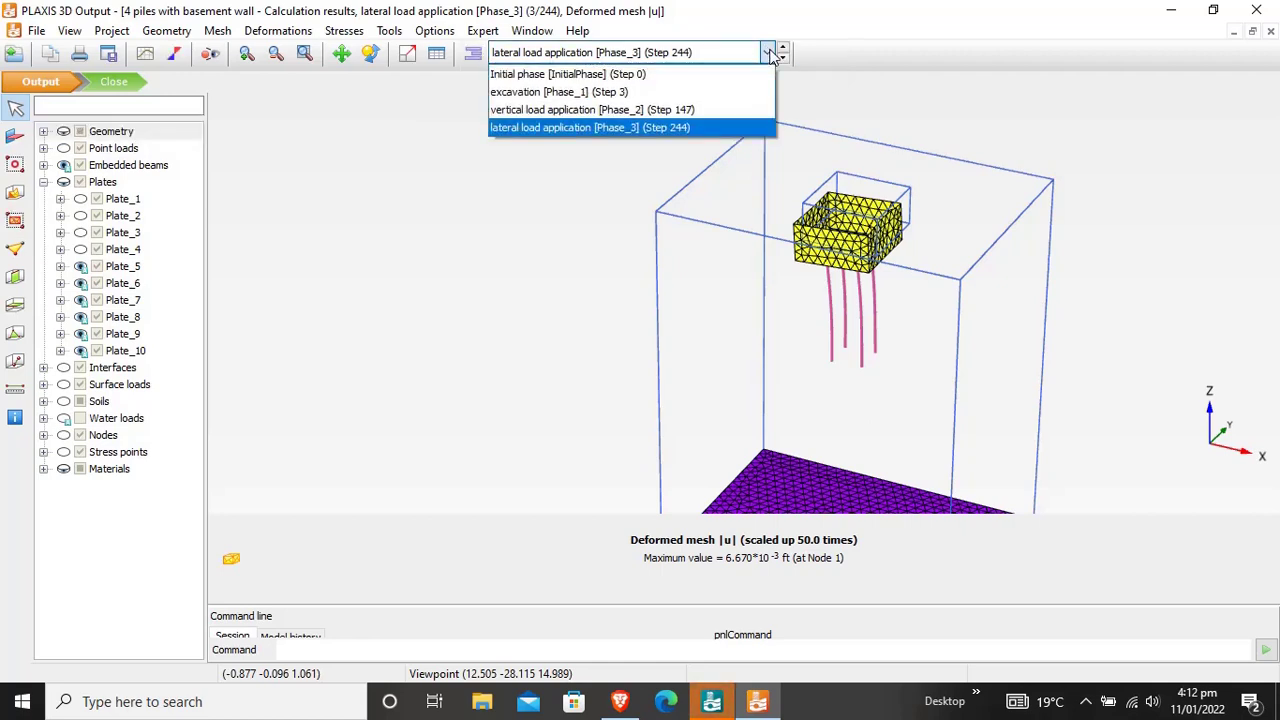
click(716, 109)
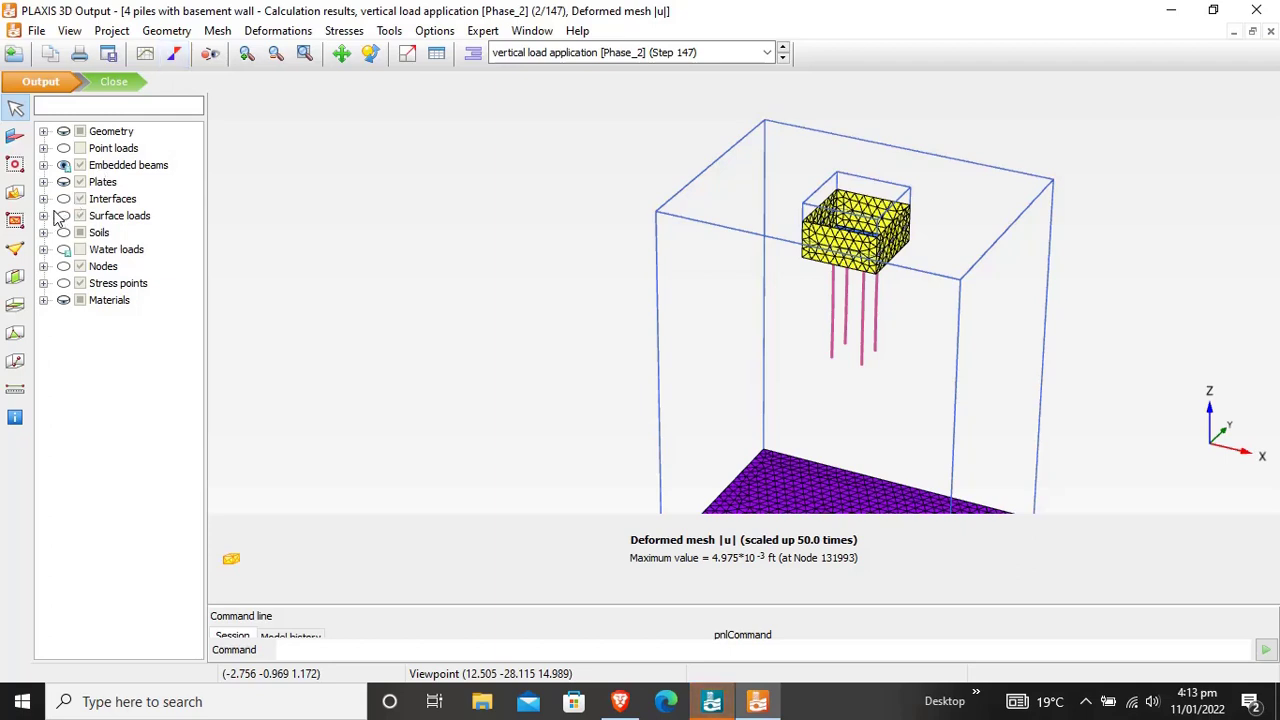
In the Curves manager, search for nodes closest to (0, 0, -0.5) ft and select Node 23787 belonging to Plate_6_1
click(145, 55)
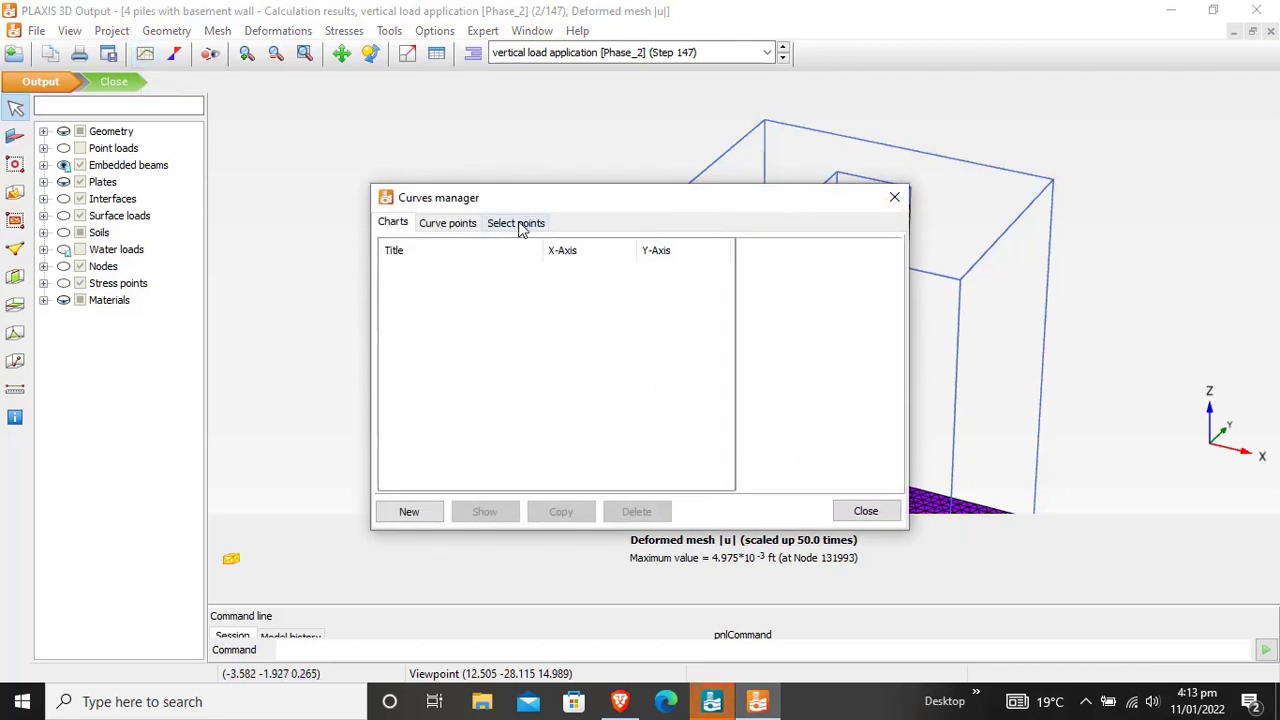
click(519, 225)
drag(562, 200, 350, 134)
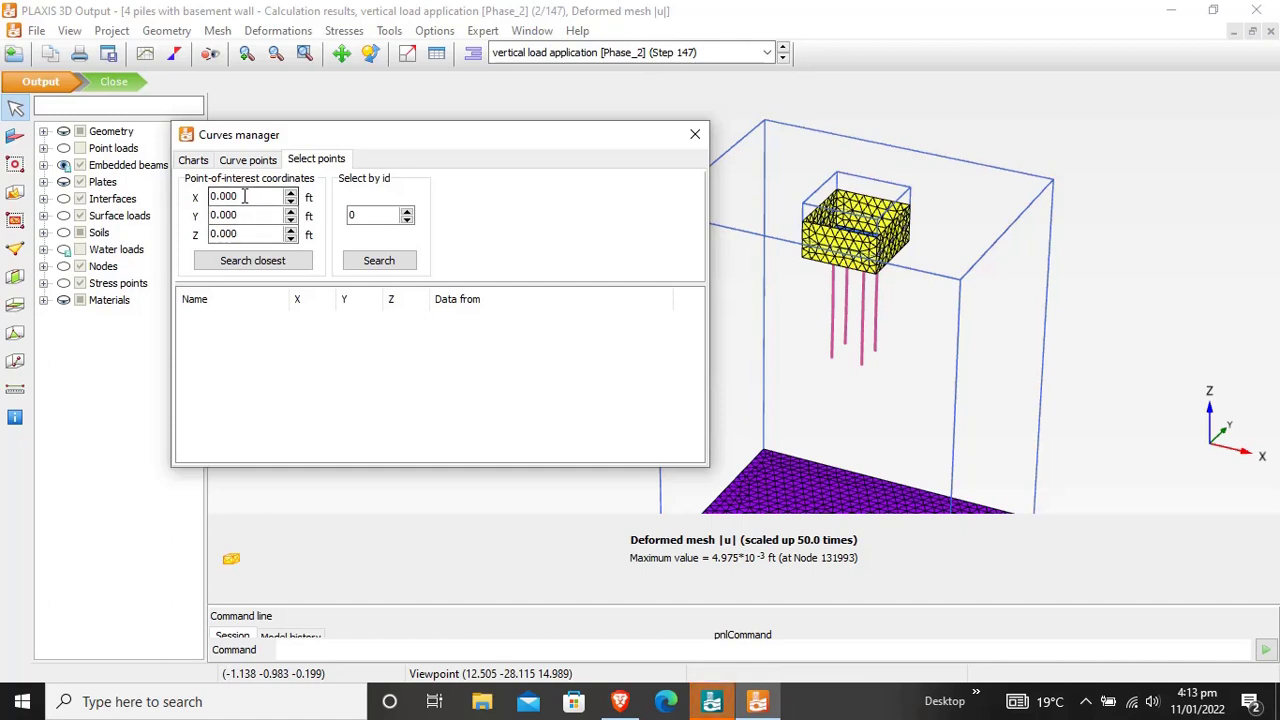
double_click(249, 234)
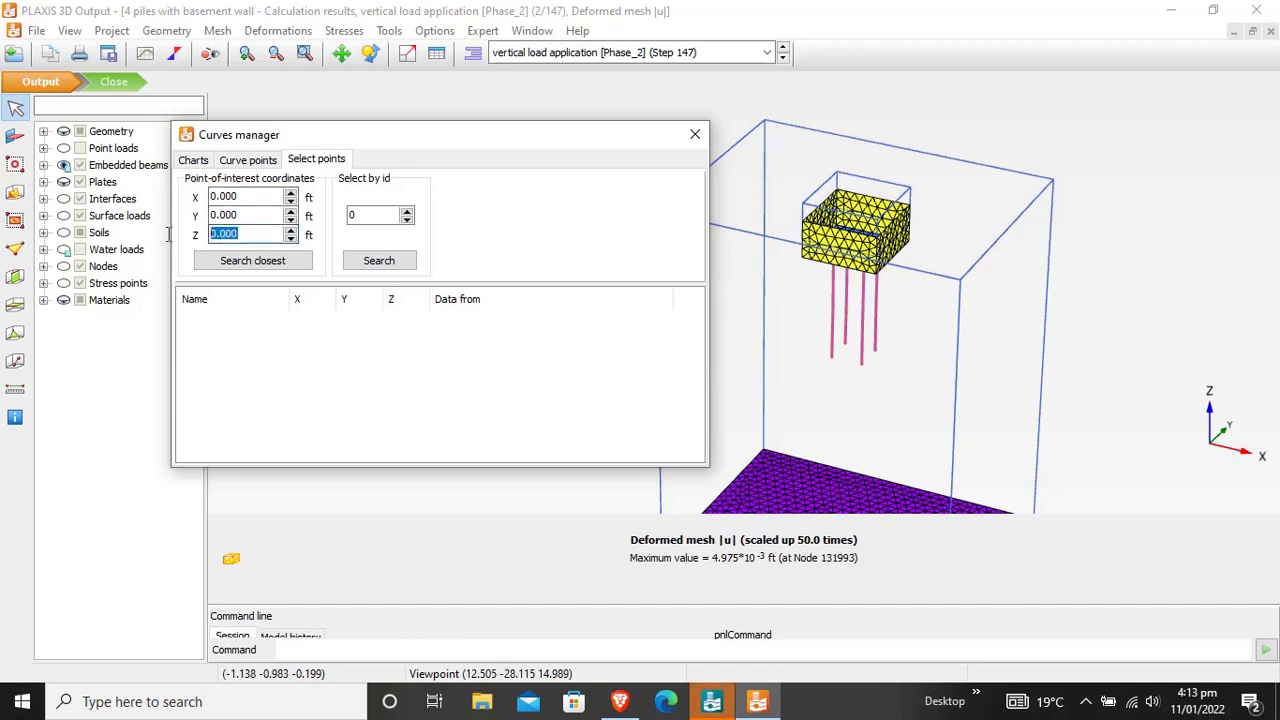
text(-0.5)
click(297, 263)
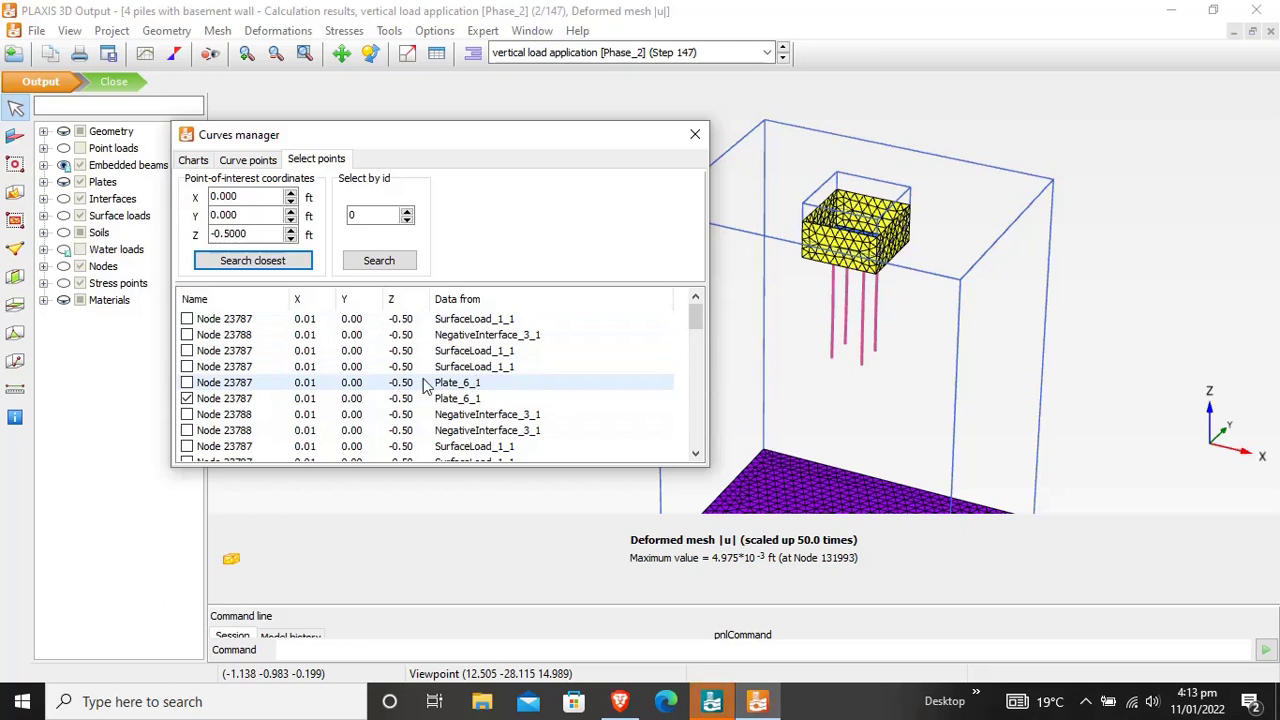
click(187, 398)
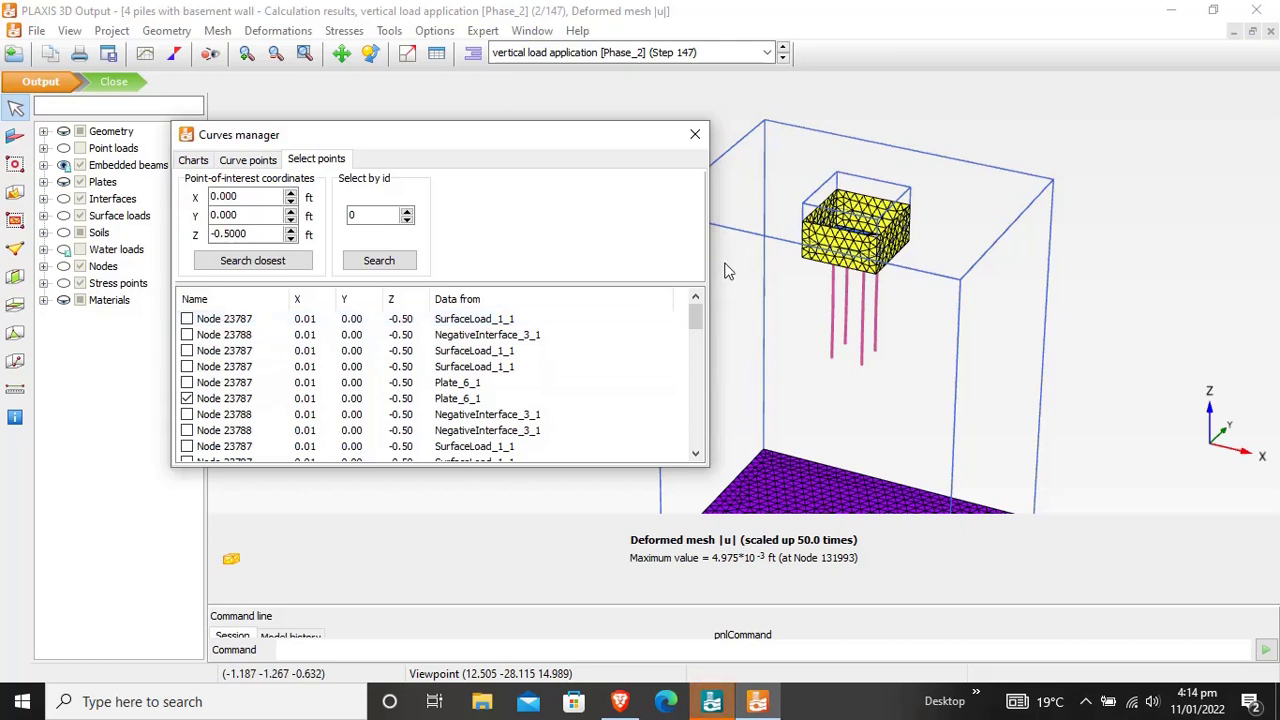
Create a new chart with the total displacement u_z of Node 23787 on the X-axis
click(252, 160)
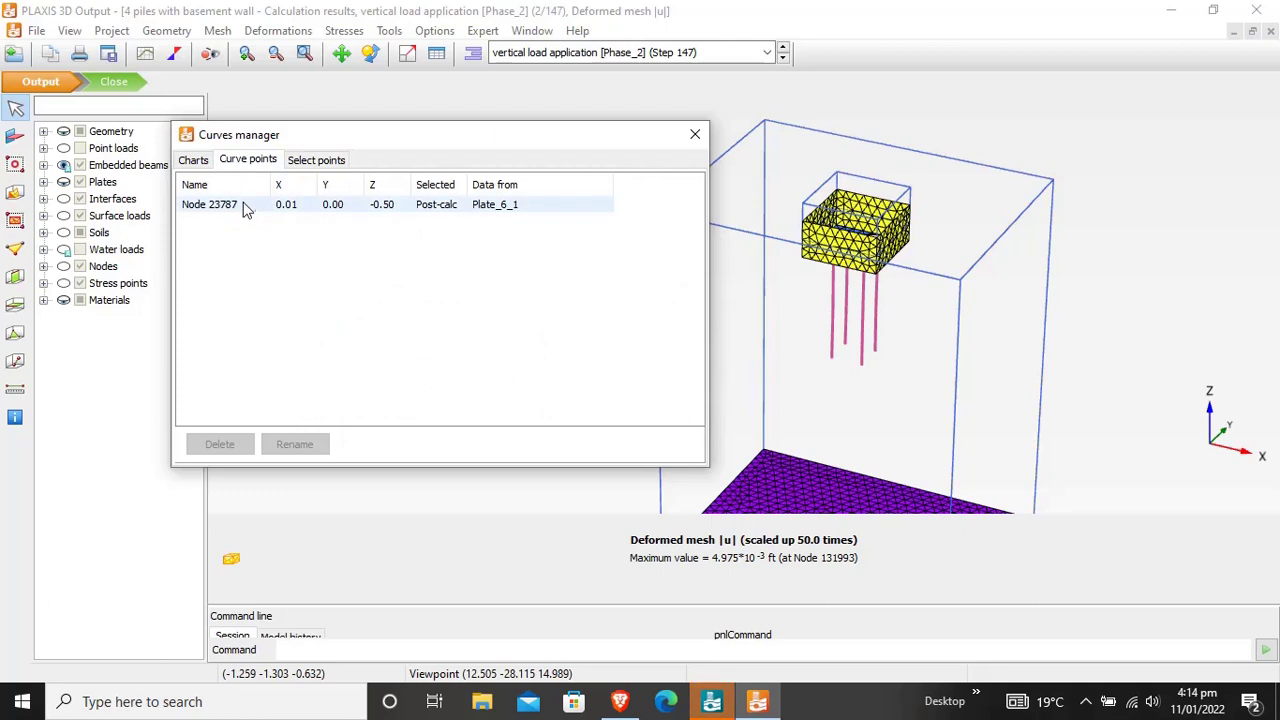
click(203, 161)
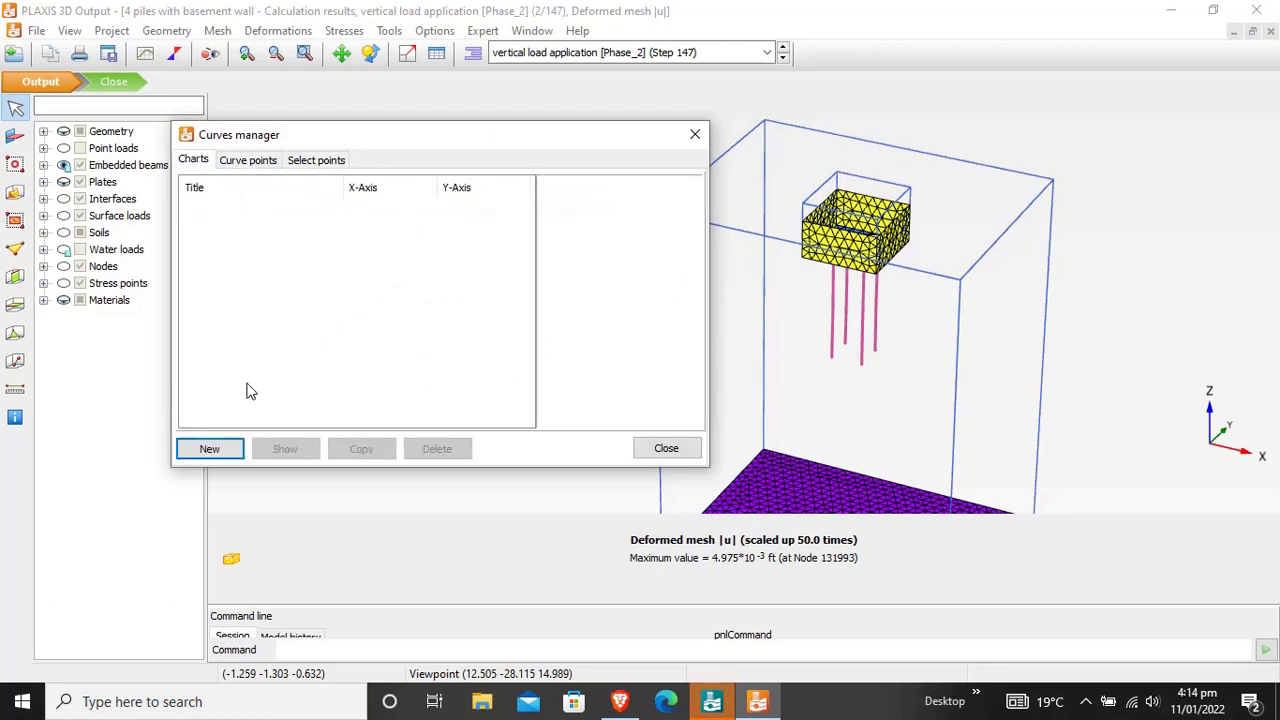
click(209, 449)
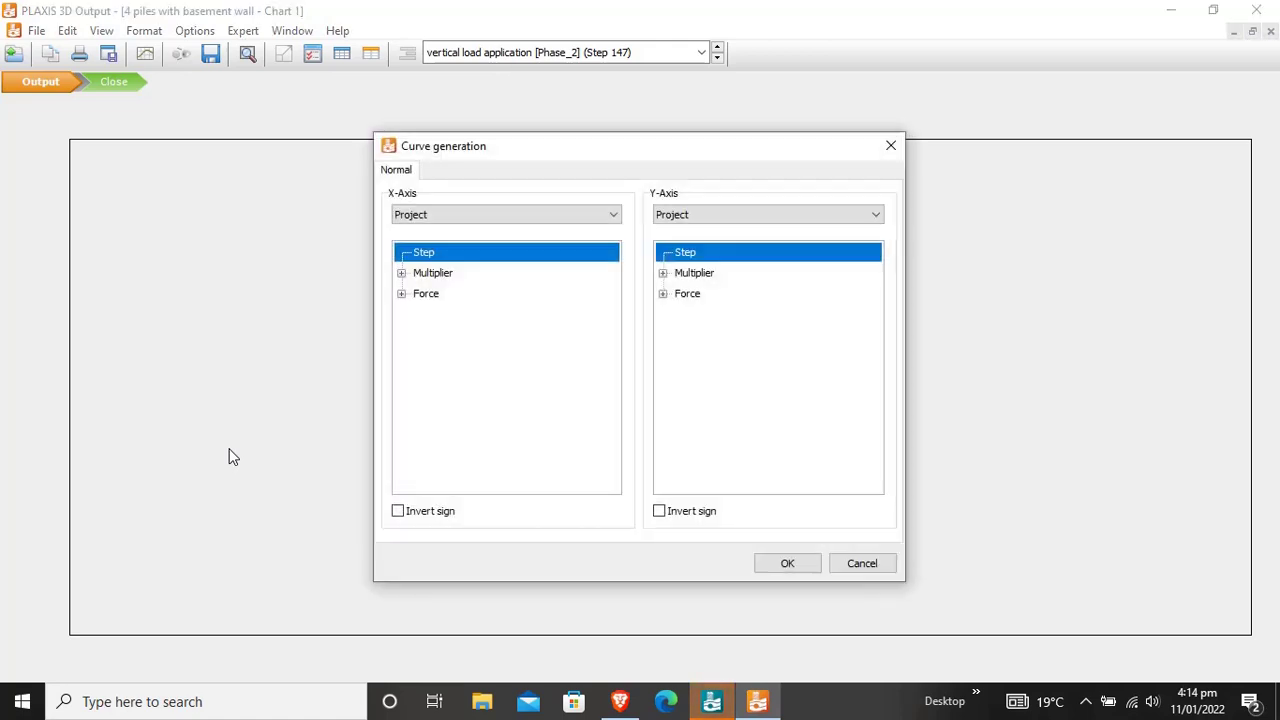
click(557, 210)
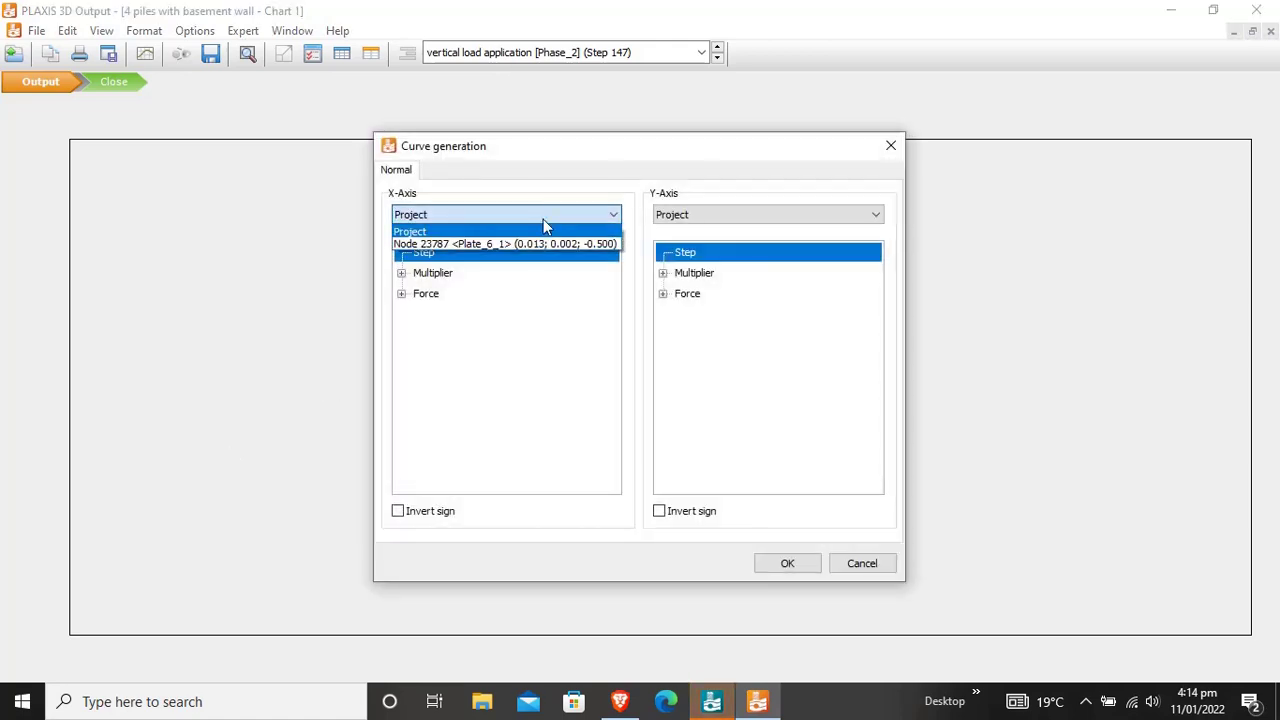
click(526, 240)
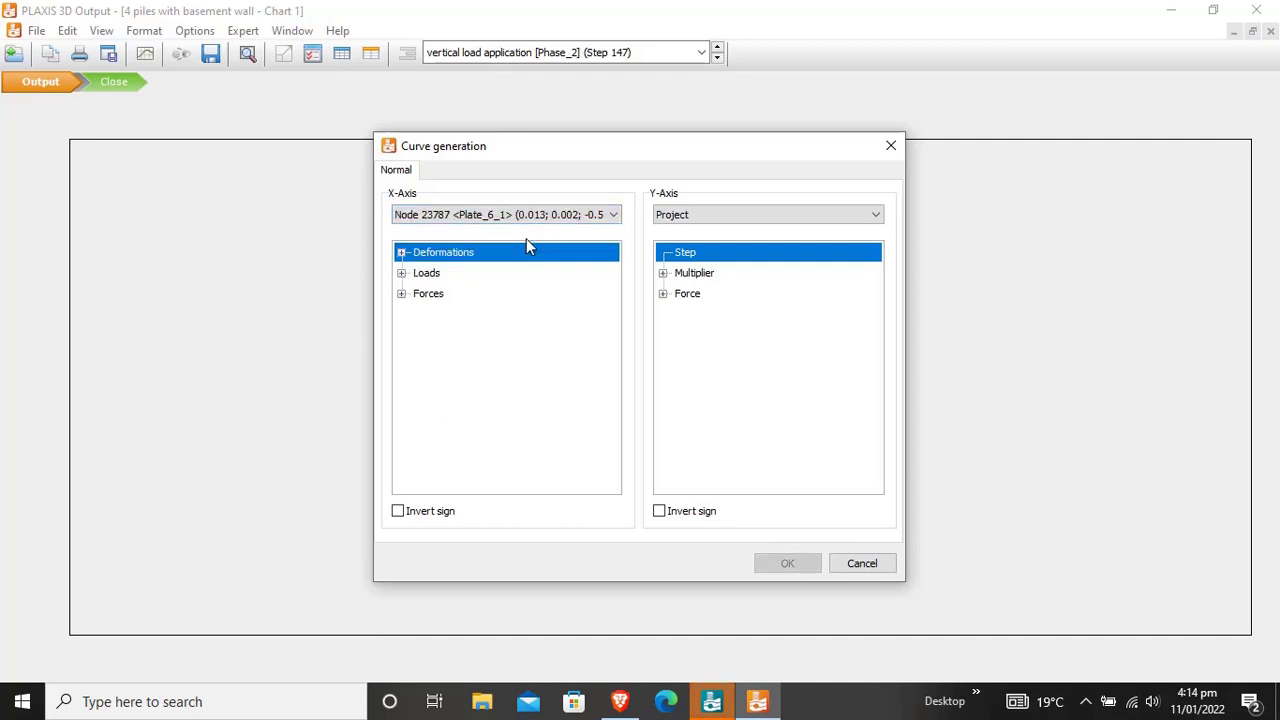
click(401, 252)
click(418, 273)
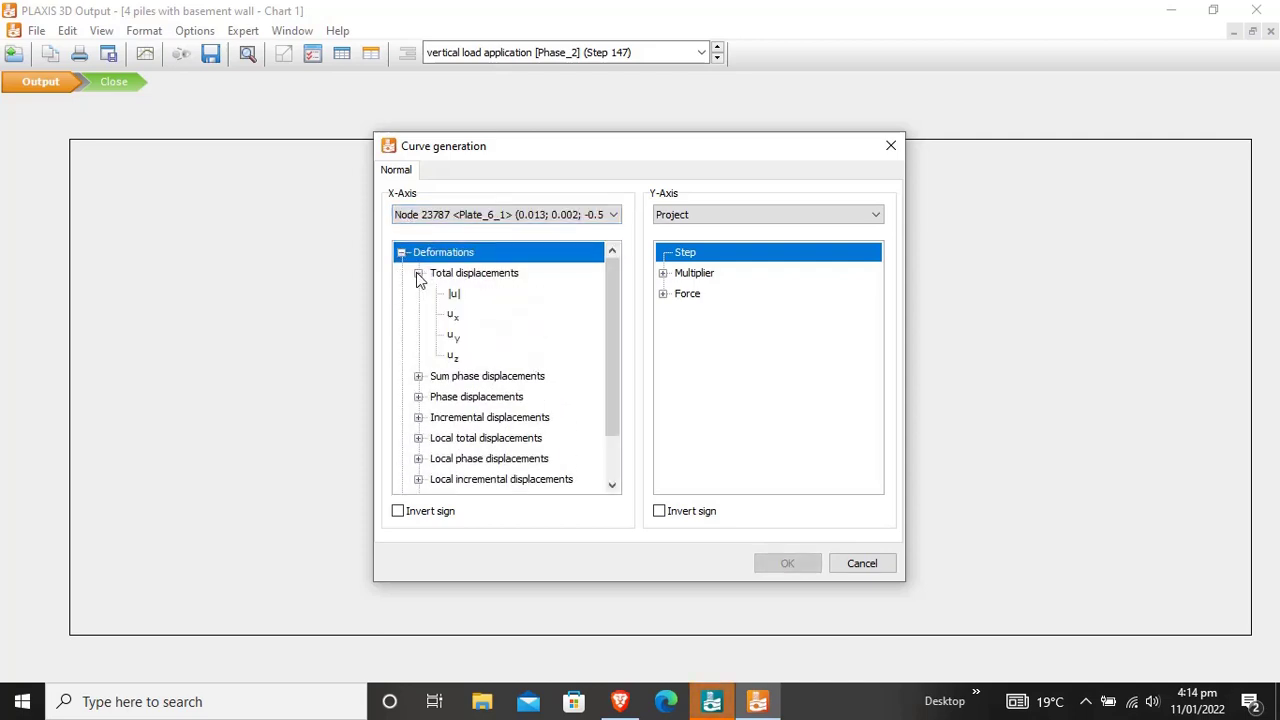
click(453, 357)
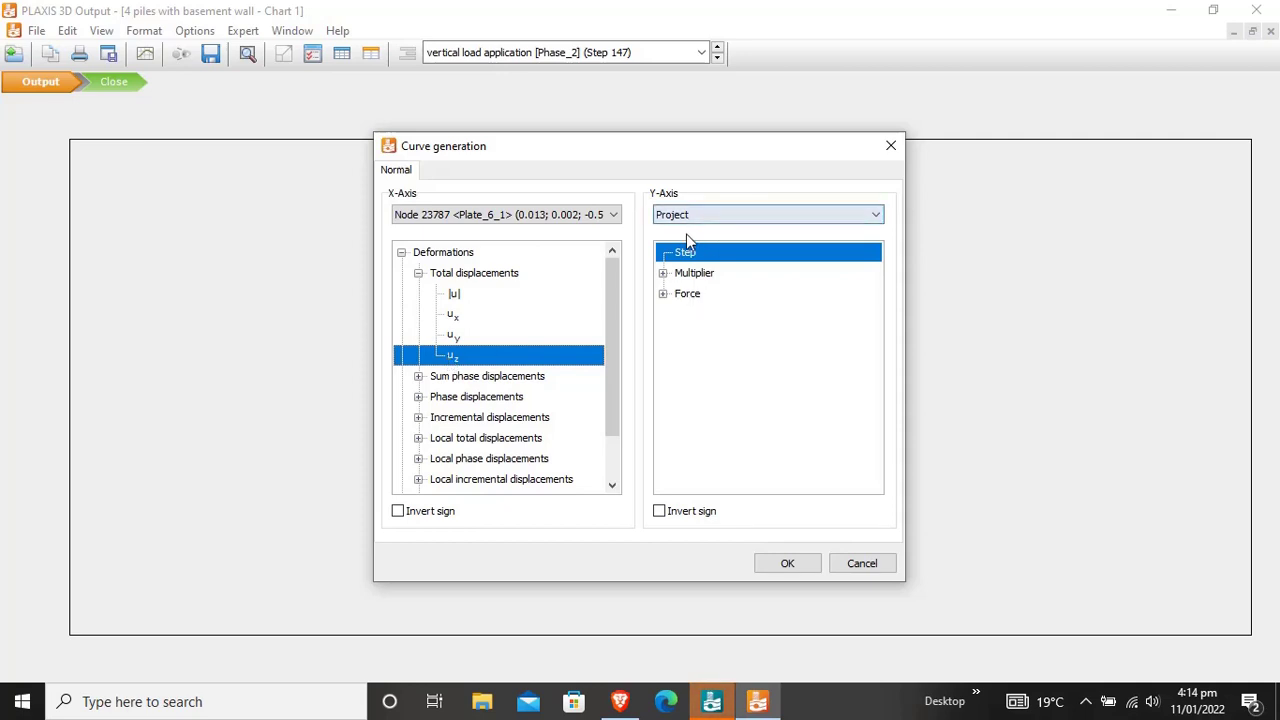
Assign the project multiplier ΣMstage to the Y-axis and generate the curve
click(663, 273)
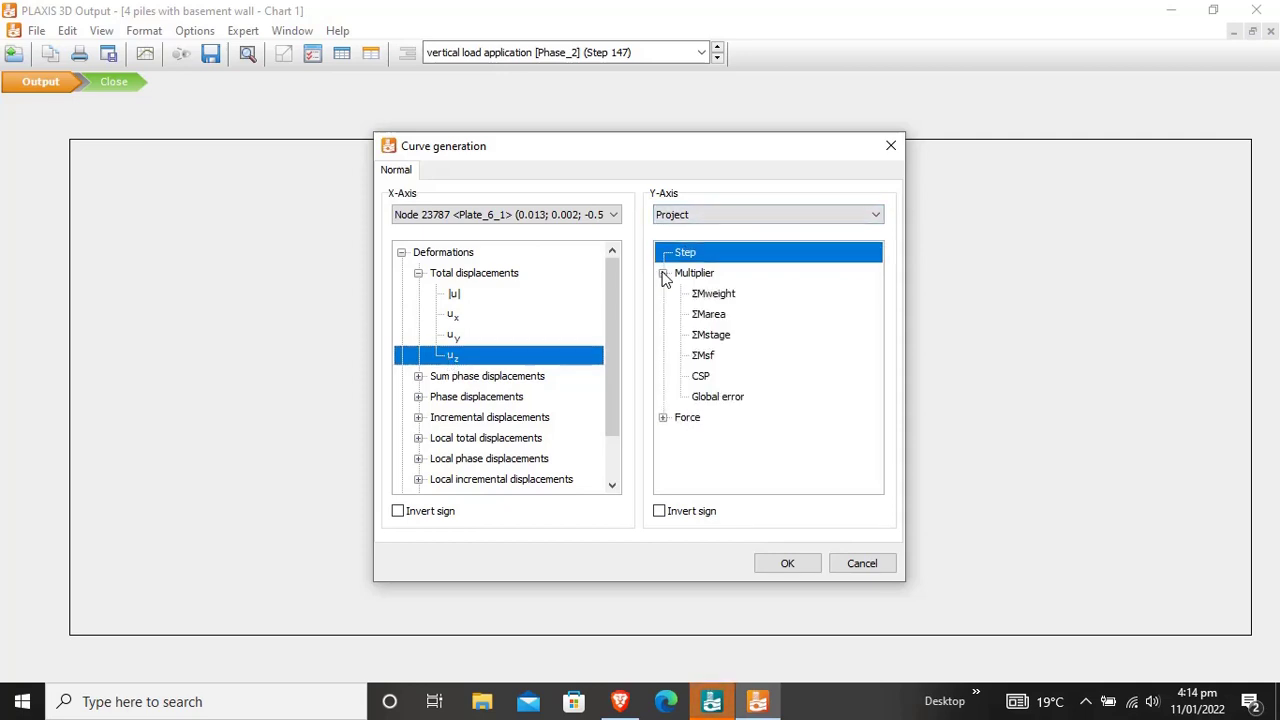
click(703, 338)
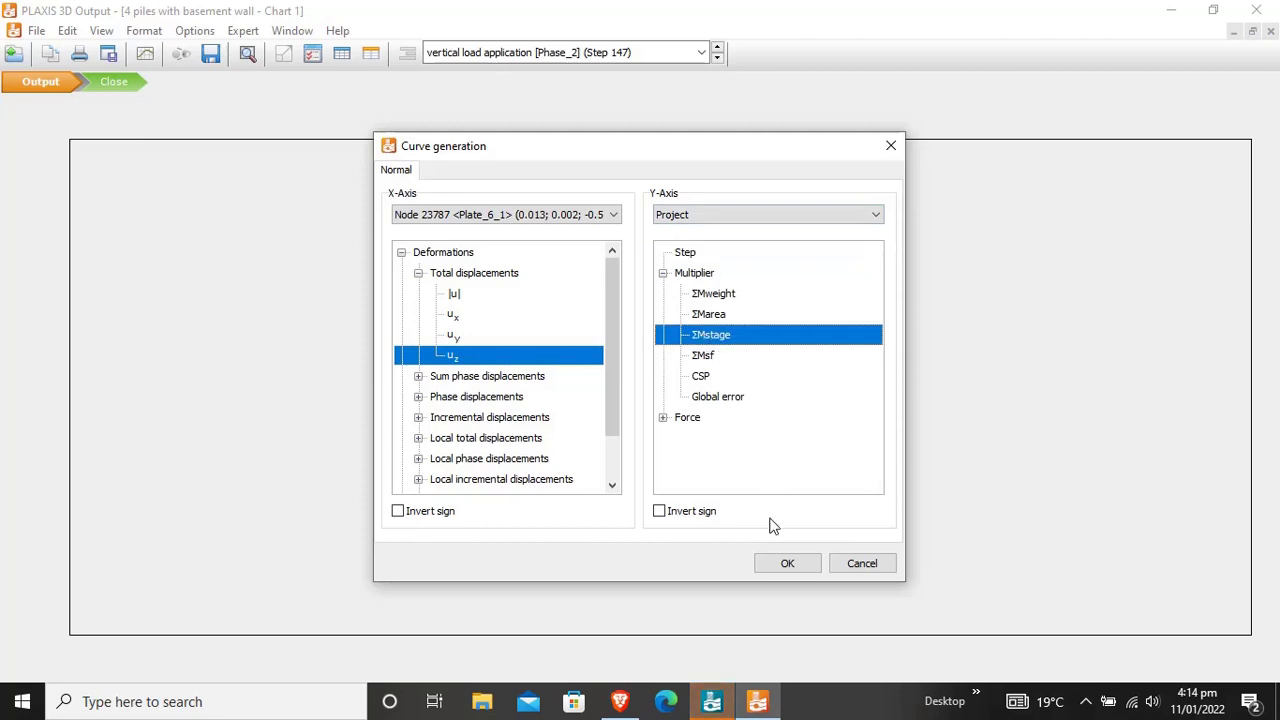
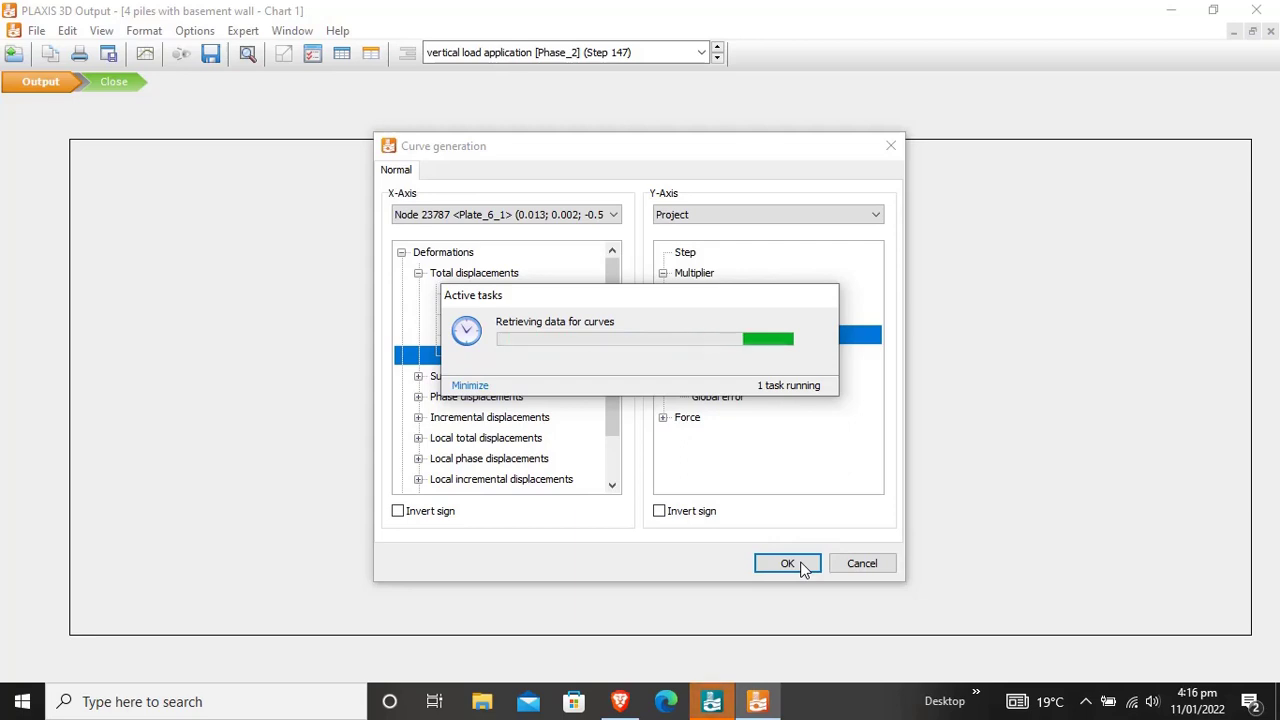
click(712, 701)
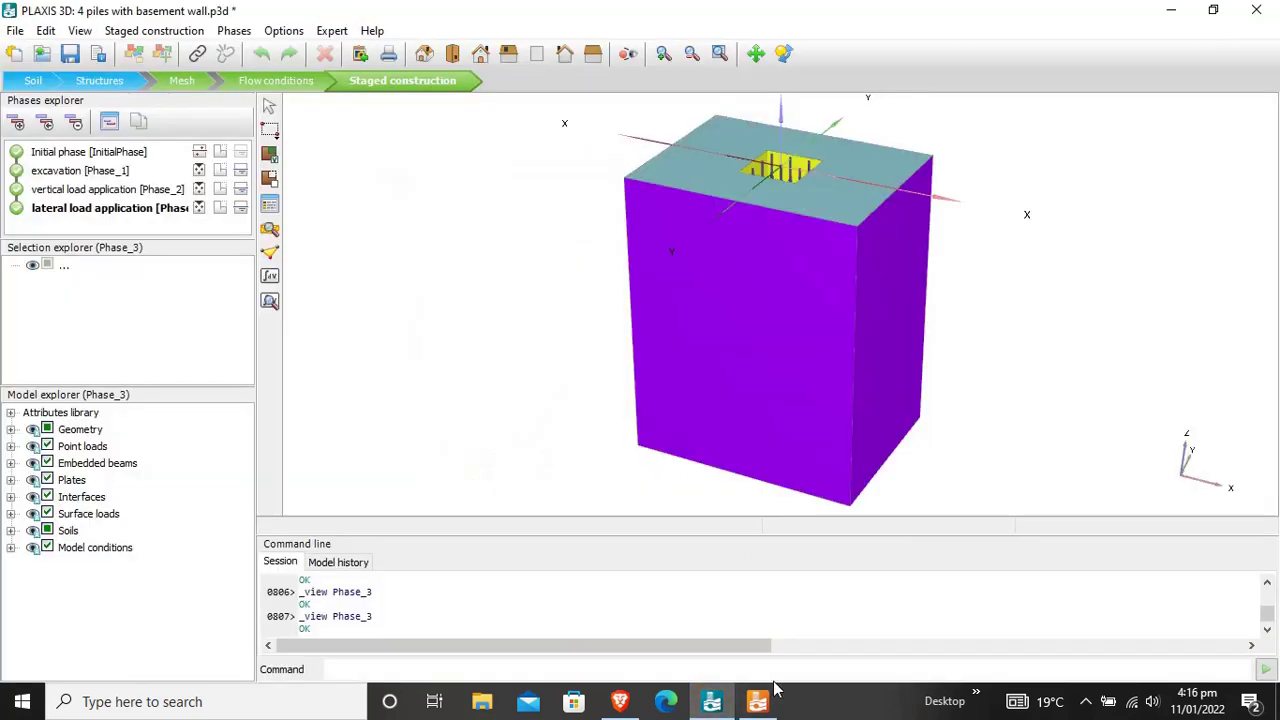
click(758, 703)
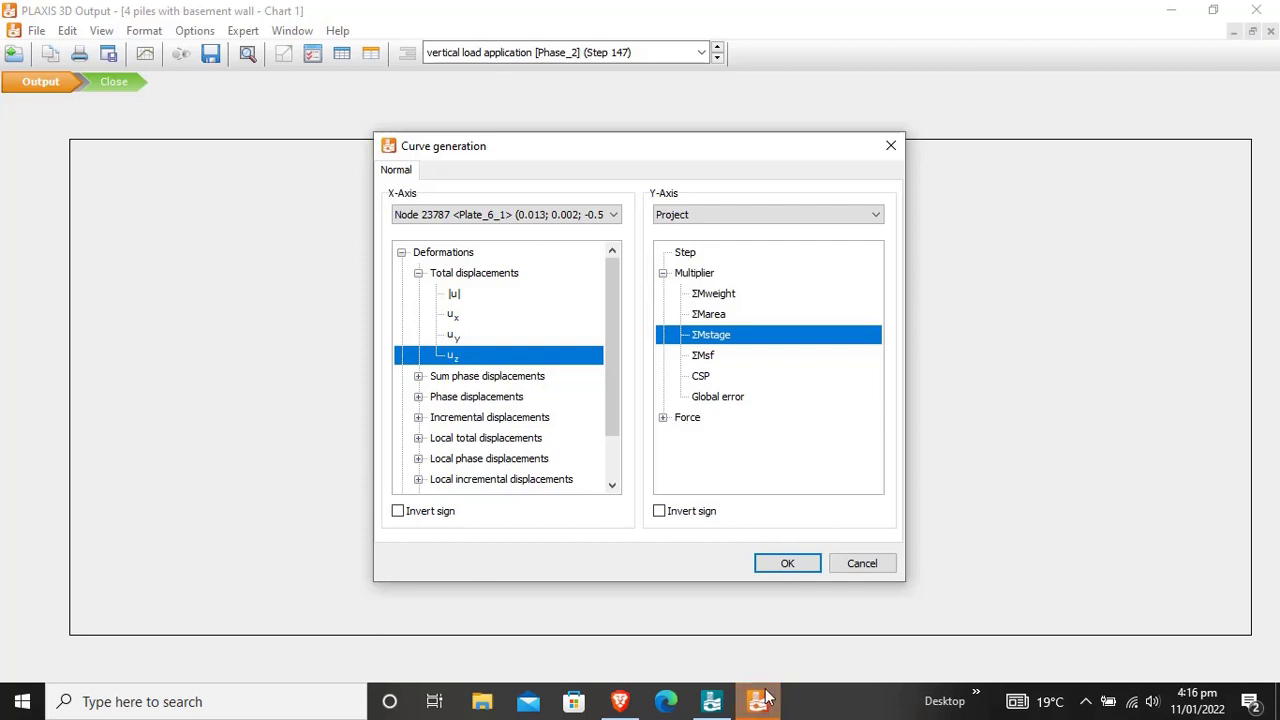
click(803, 567)
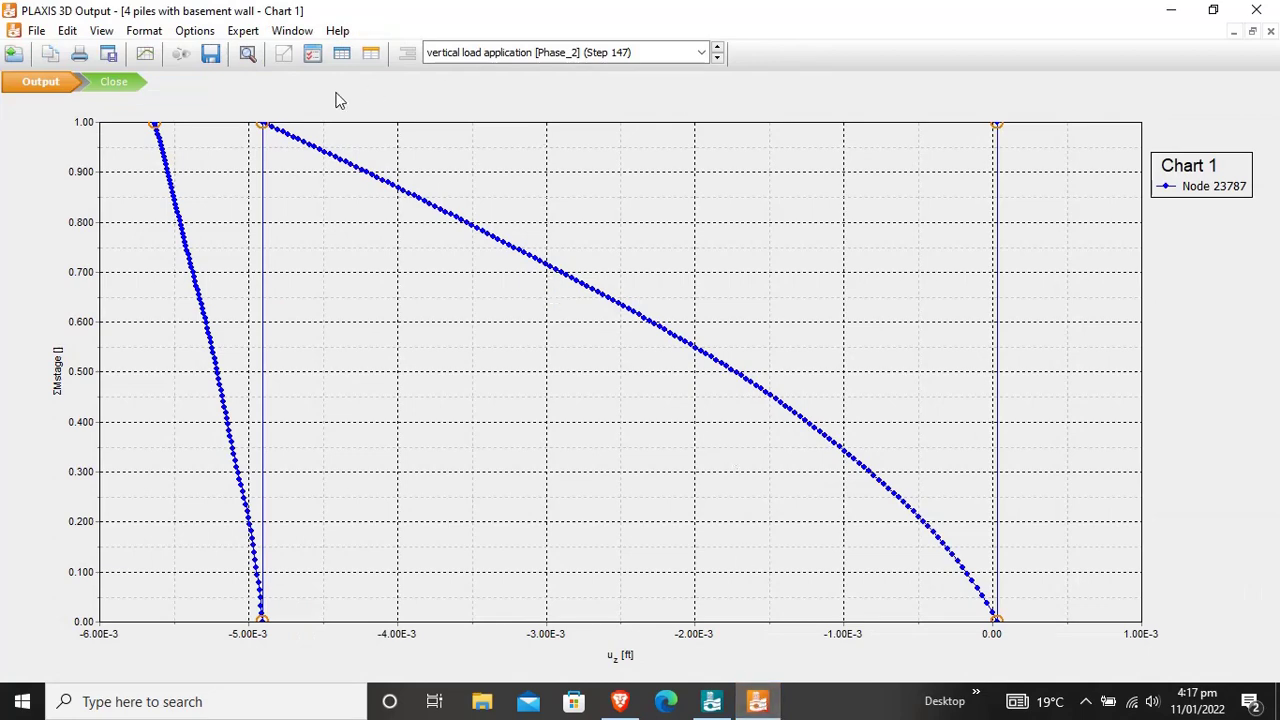
Limit the Node 23787 curve in Chart 1 to the vertical load application [Phase_2] only
right_click(584, 274)
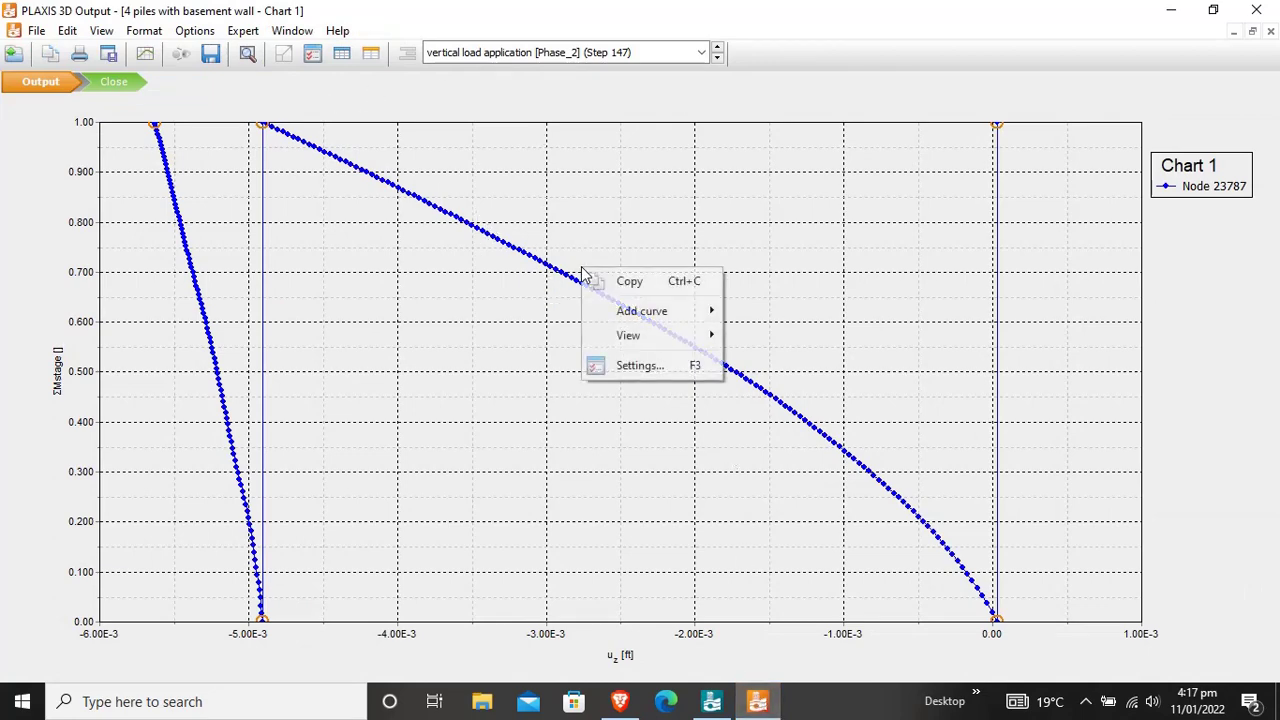
click(637, 367)
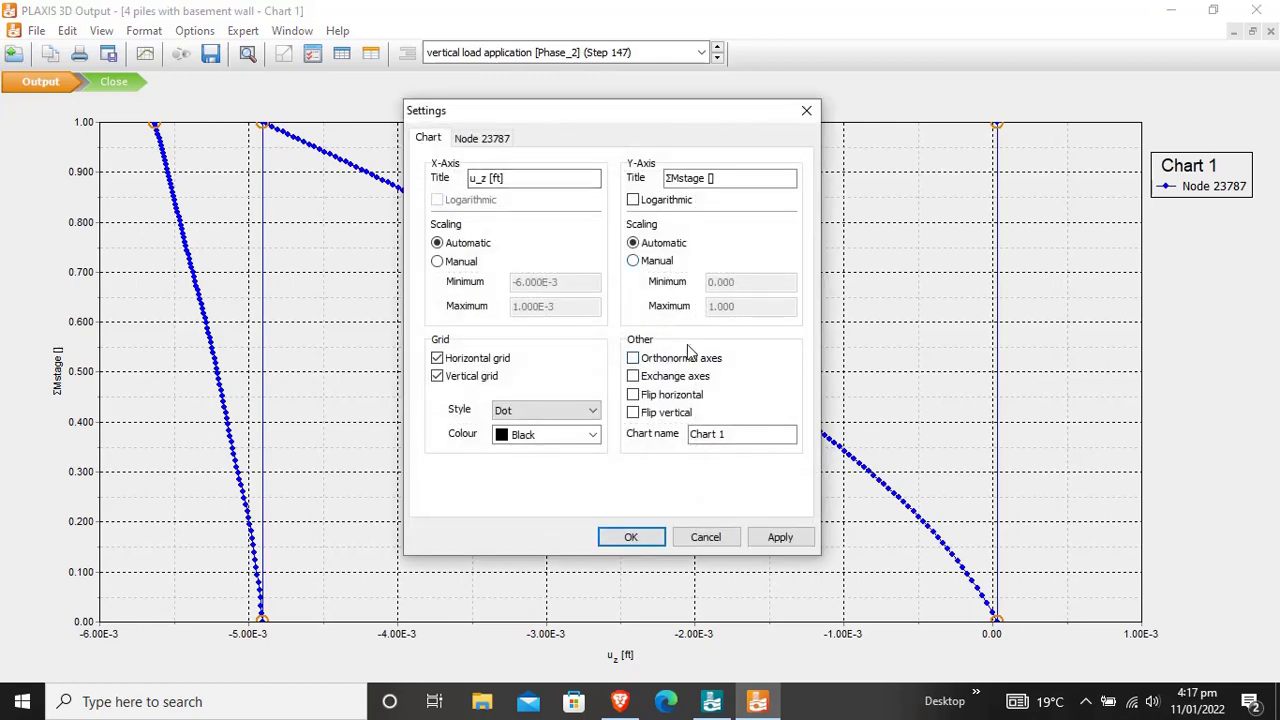
click(480, 139)
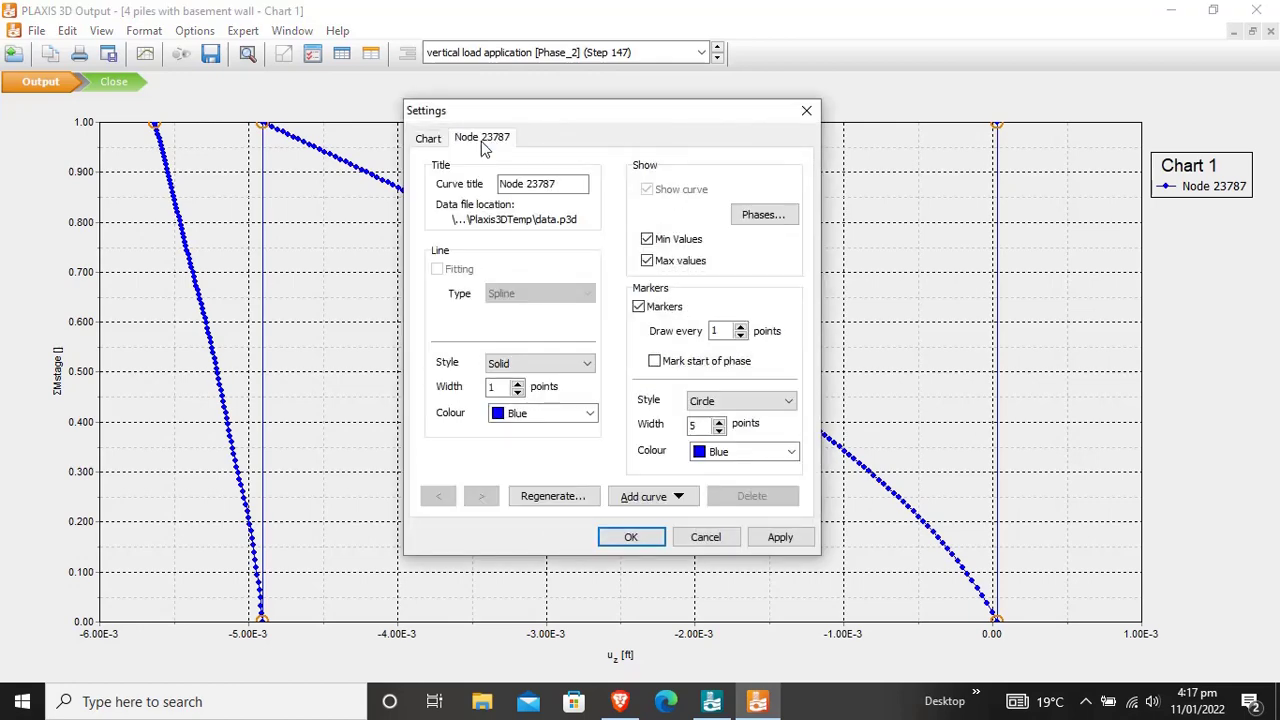
click(753, 216)
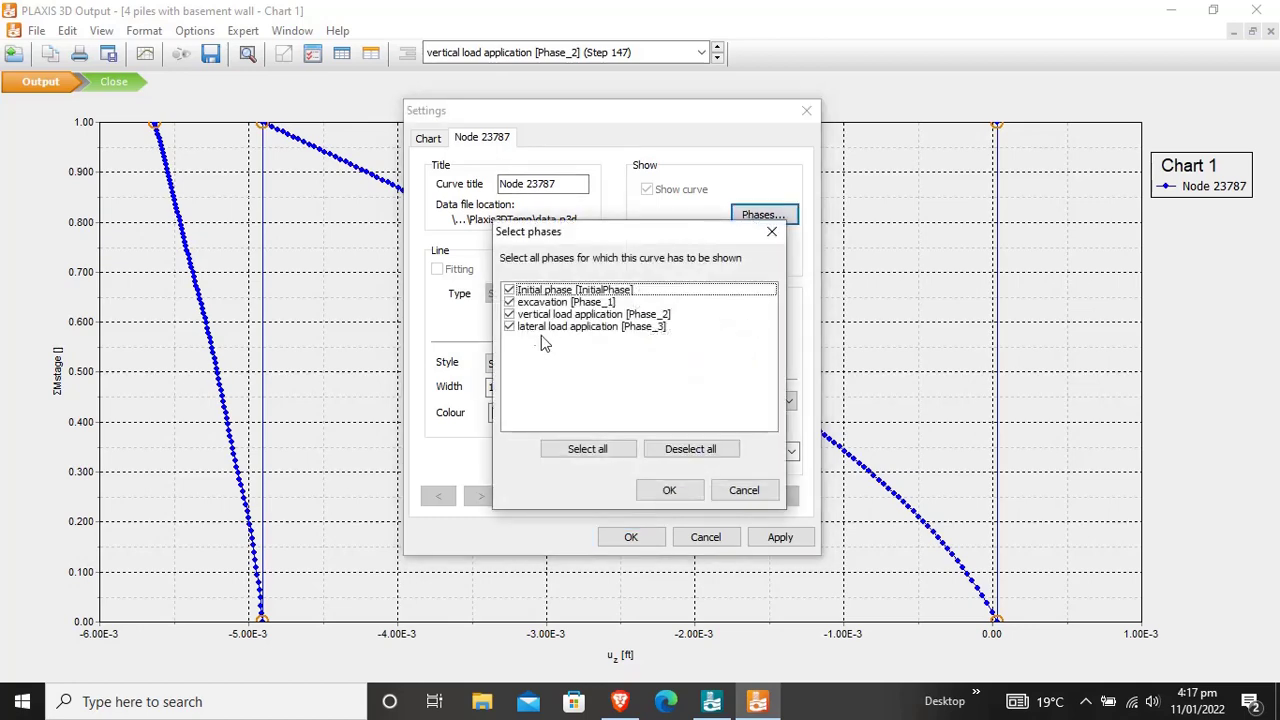
click(698, 450)
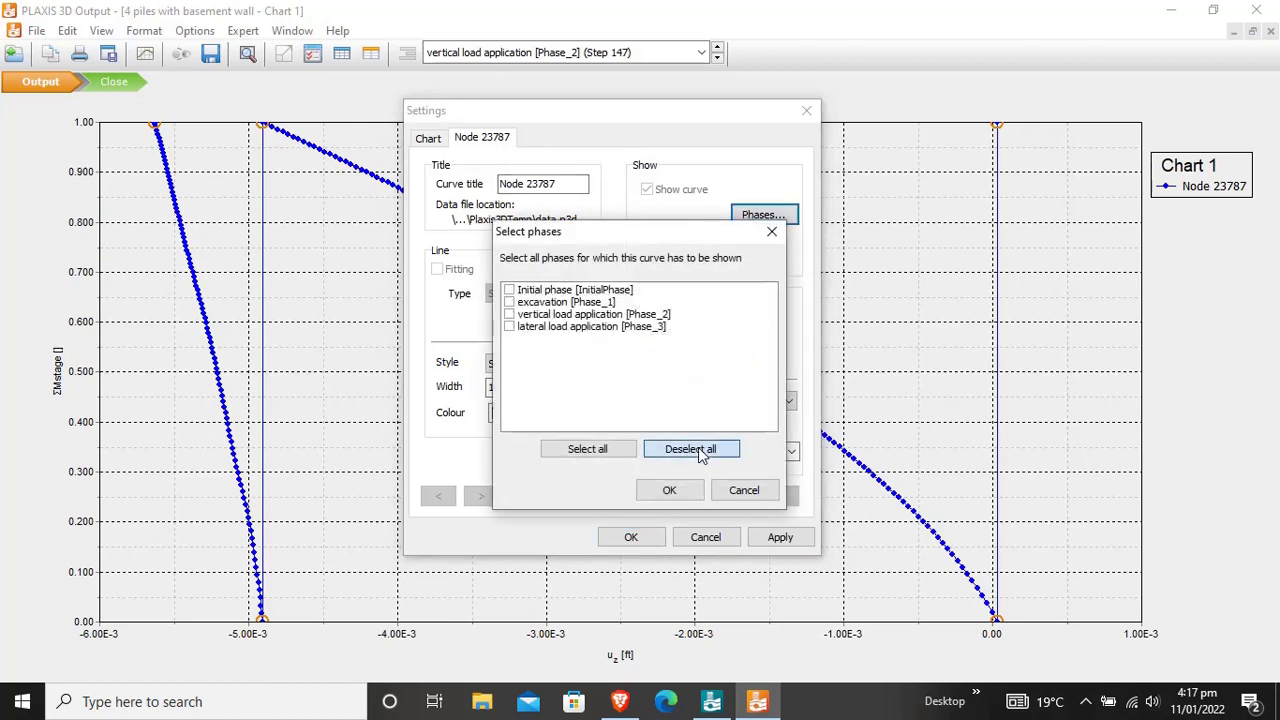
click(510, 315)
click(669, 490)
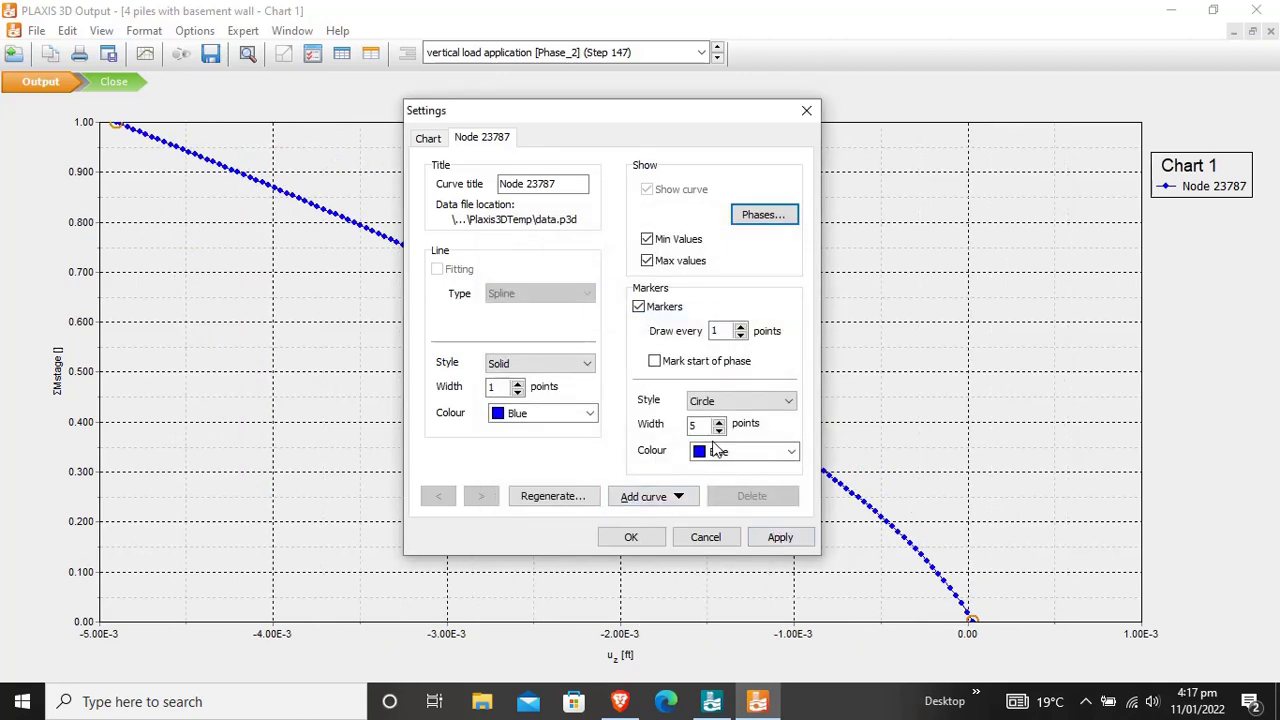
Flip Chart 1 horizontally and apply the change
click(428, 140)
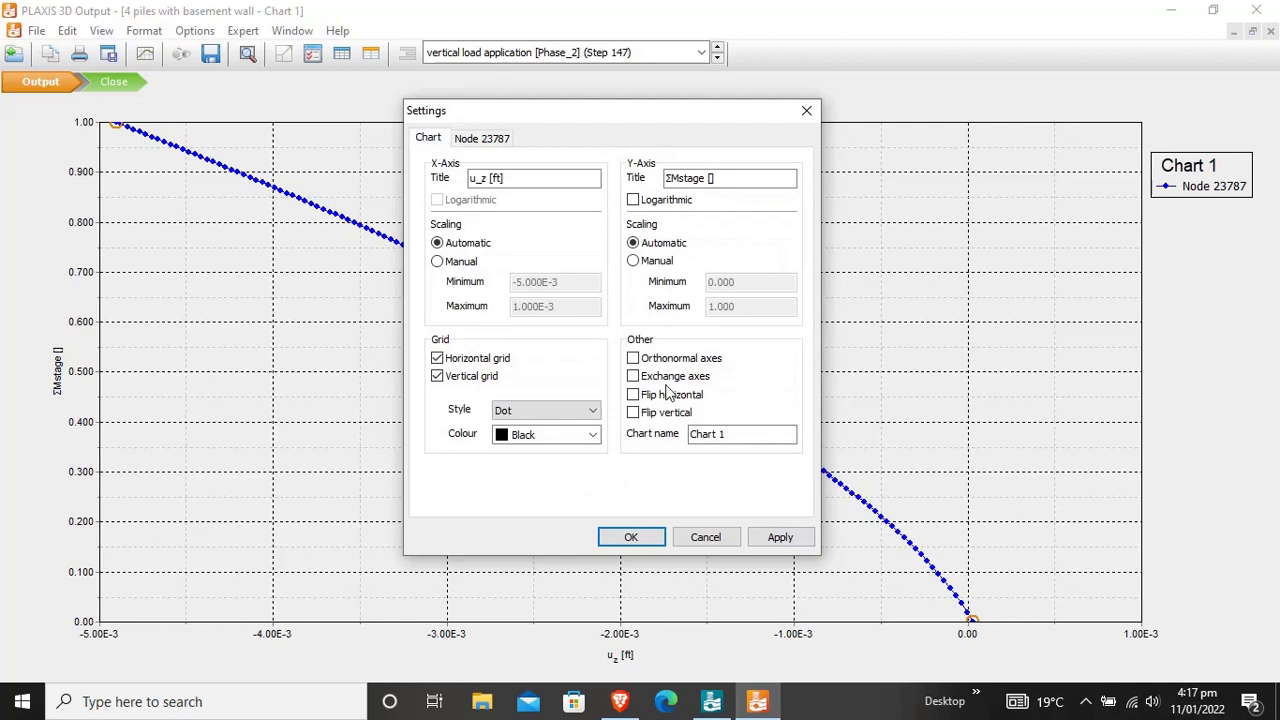
click(634, 395)
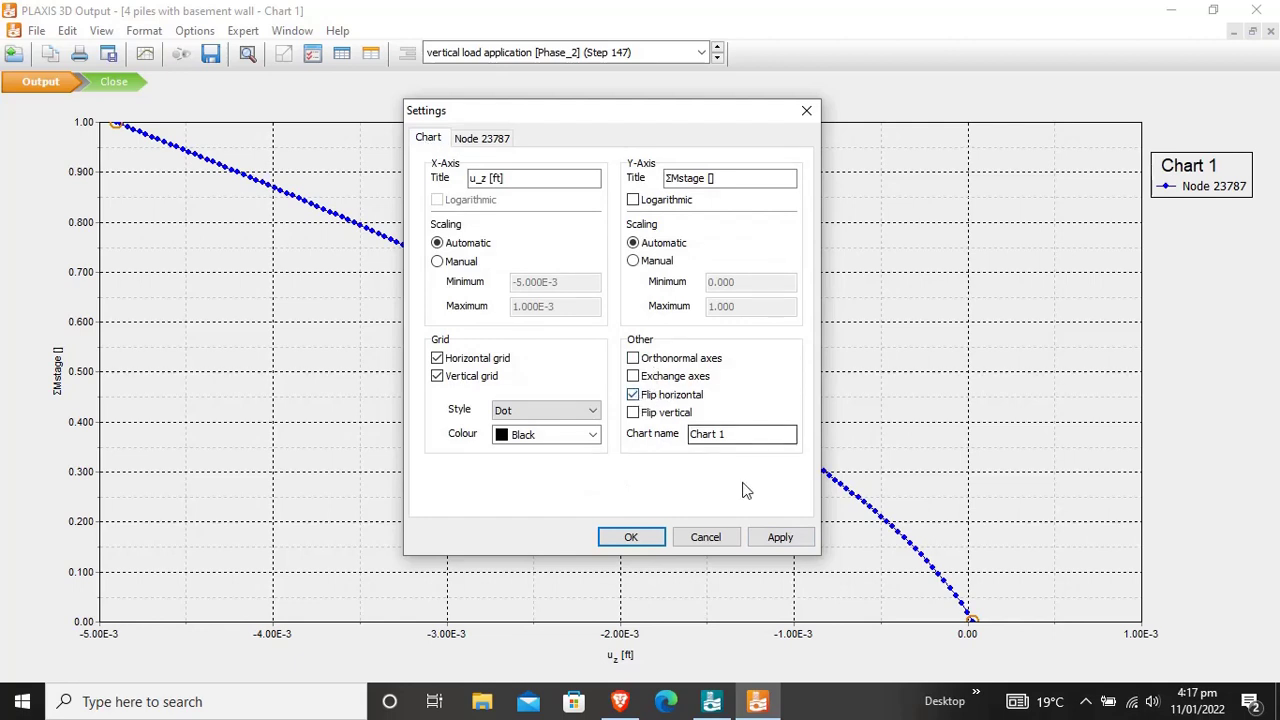
click(780, 540)
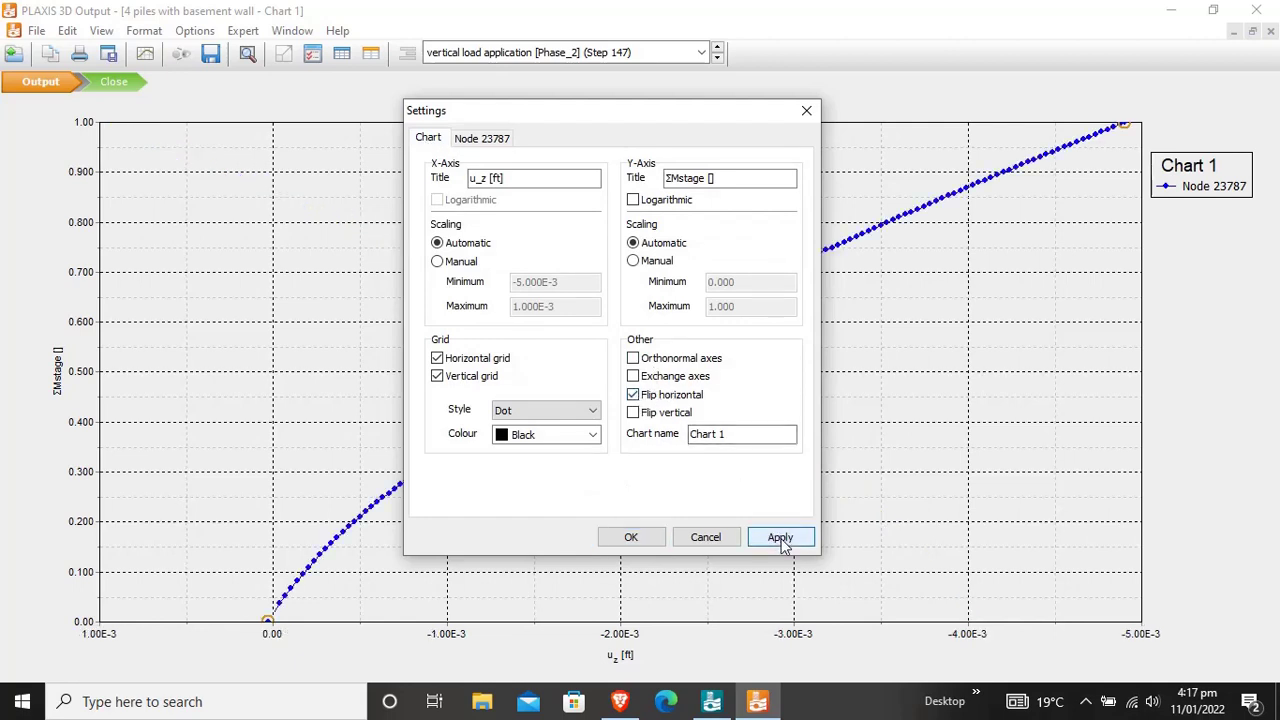
Try a vertical flip of Chart 1, first with and then without the horizontal flip
click(633, 413)
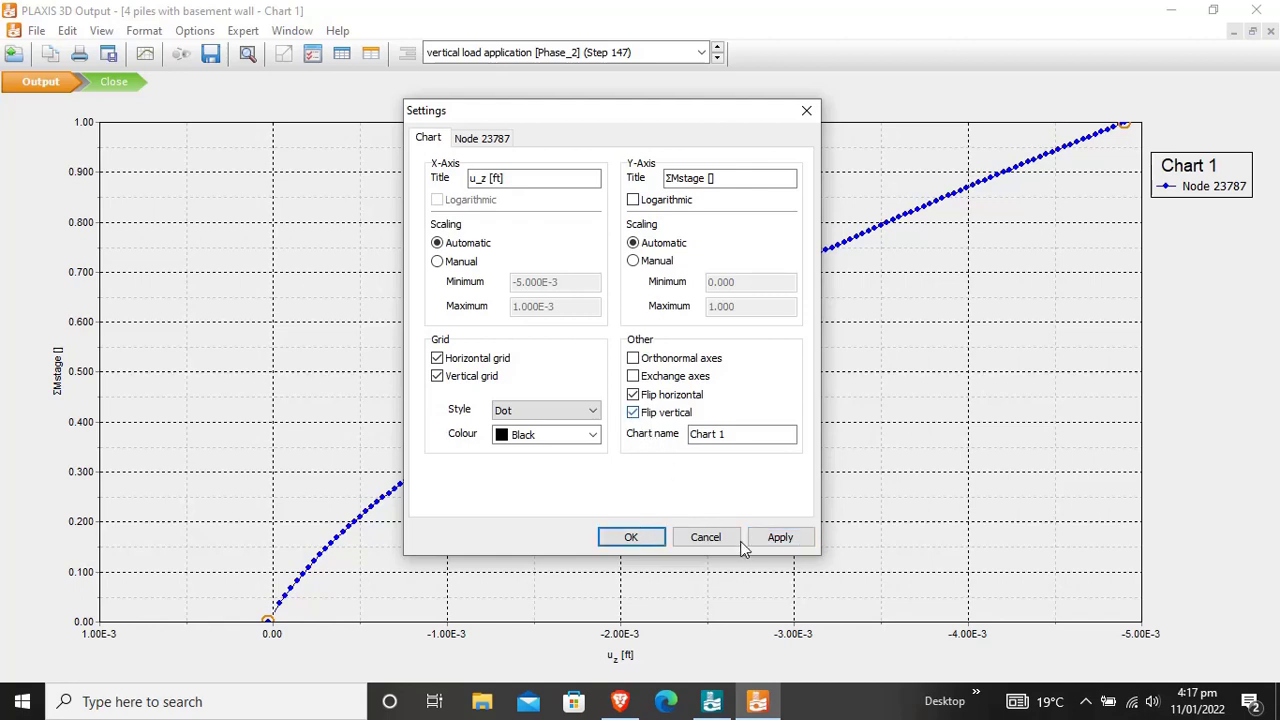
click(773, 540)
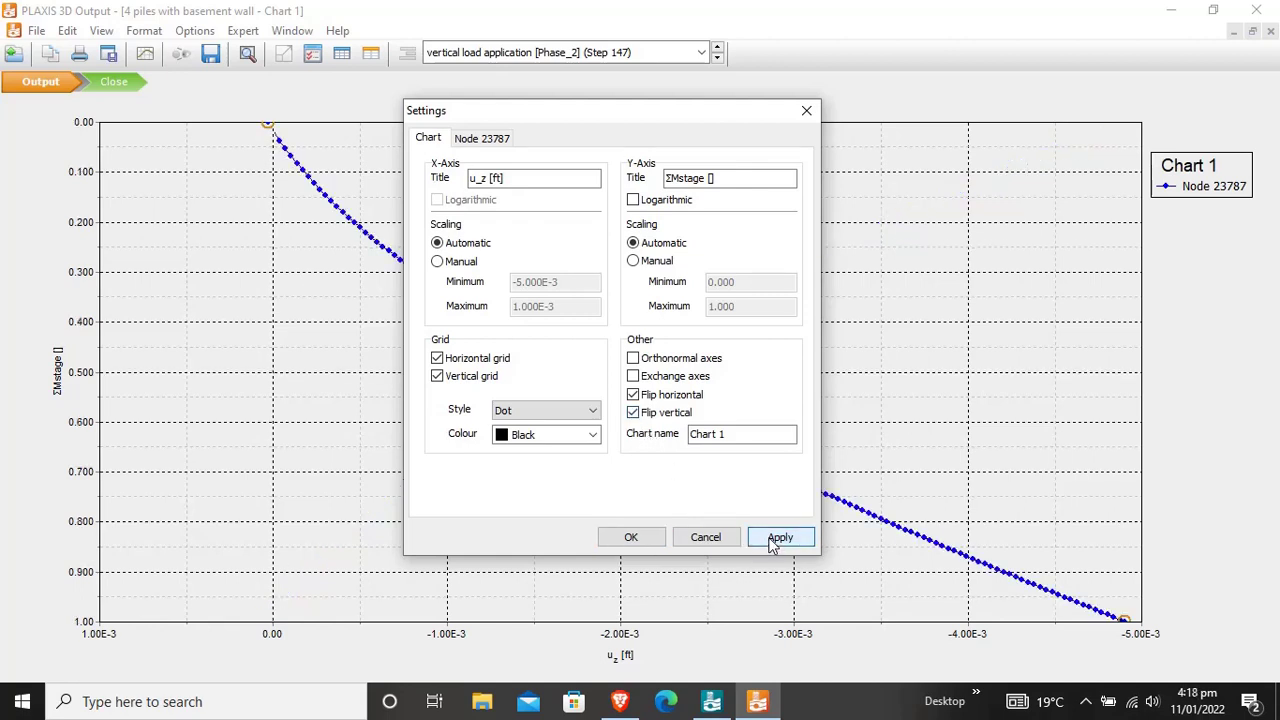
click(634, 395)
click(776, 540)
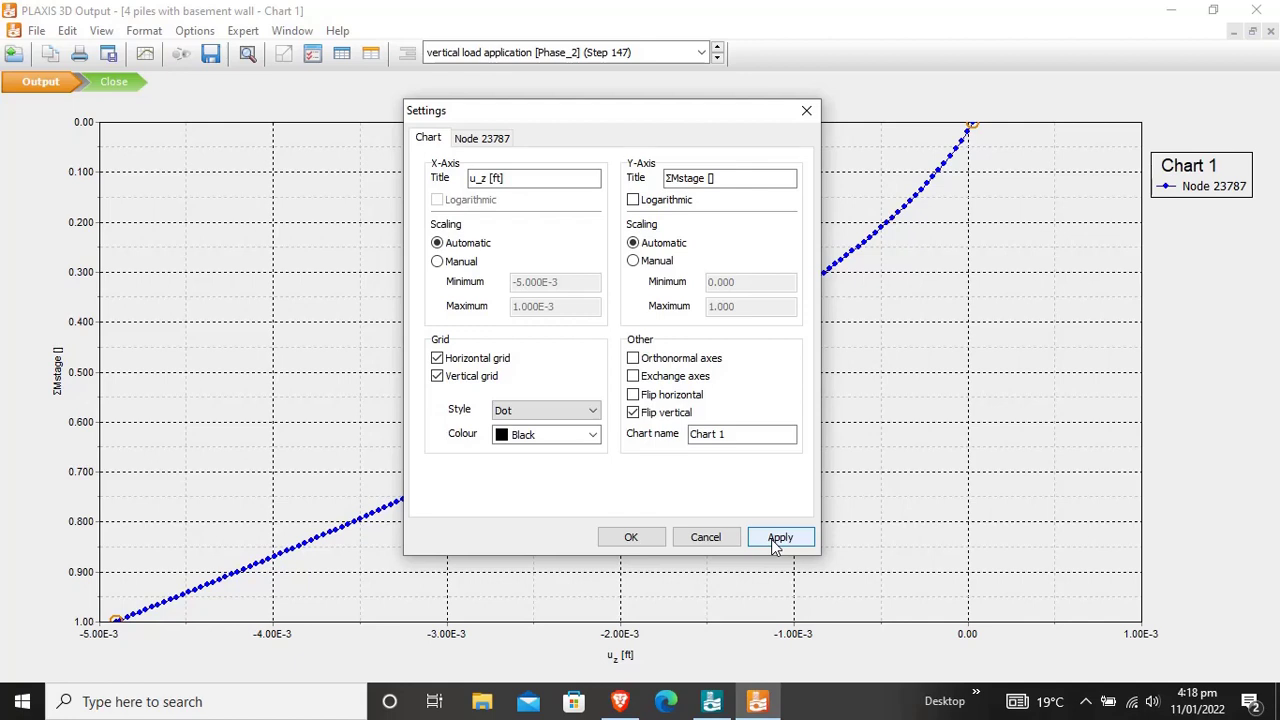
Set Chart 1 to horizontal flip only and accept the chart settings
click(655, 397)
click(666, 413)
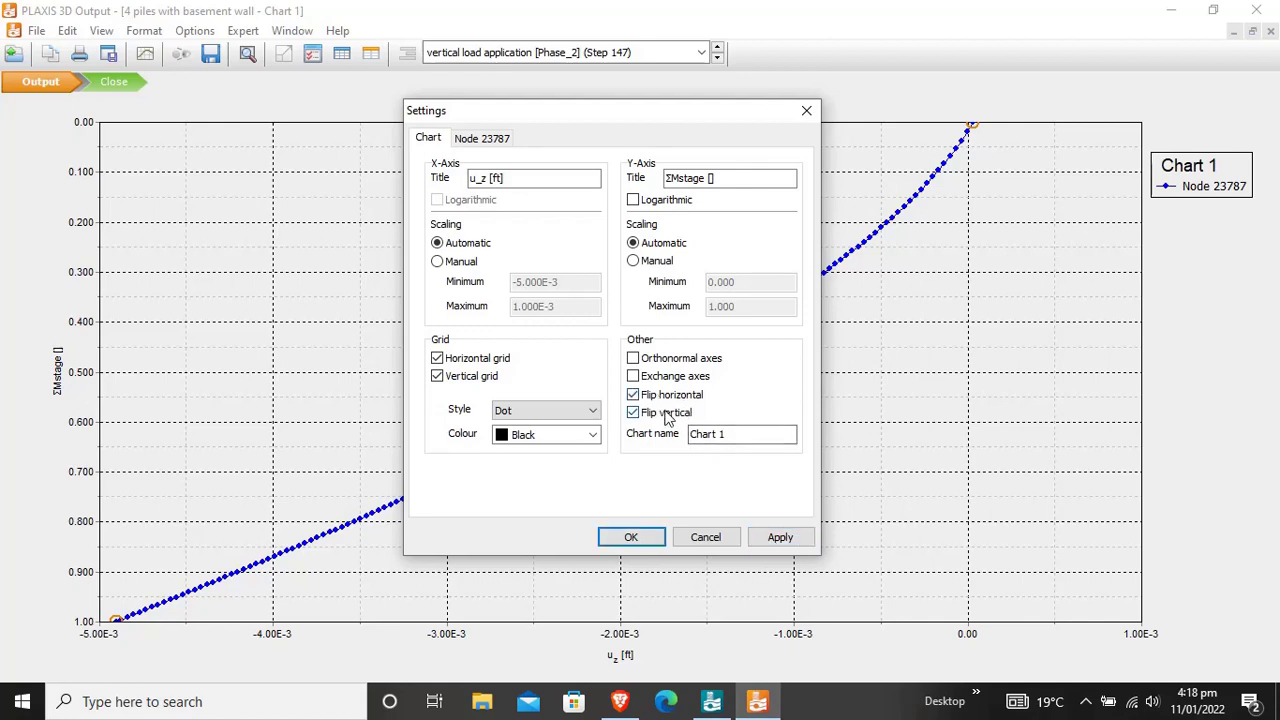
click(786, 538)
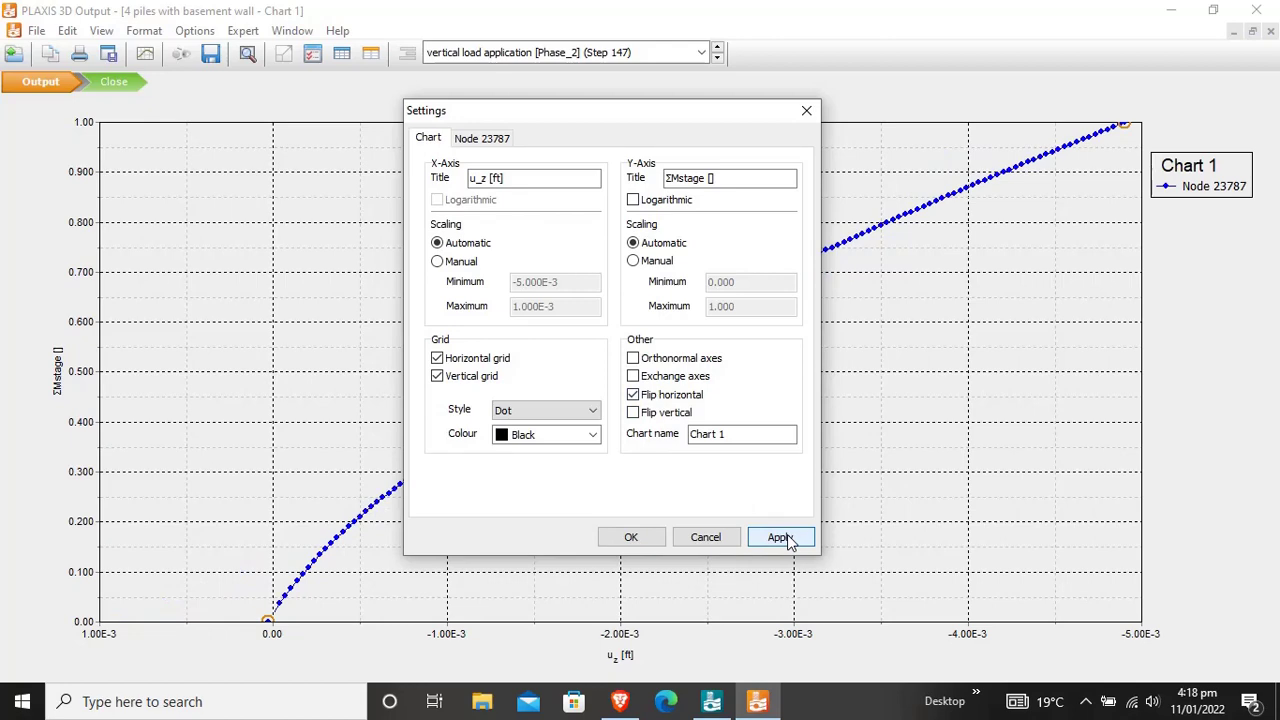
click(631, 538)
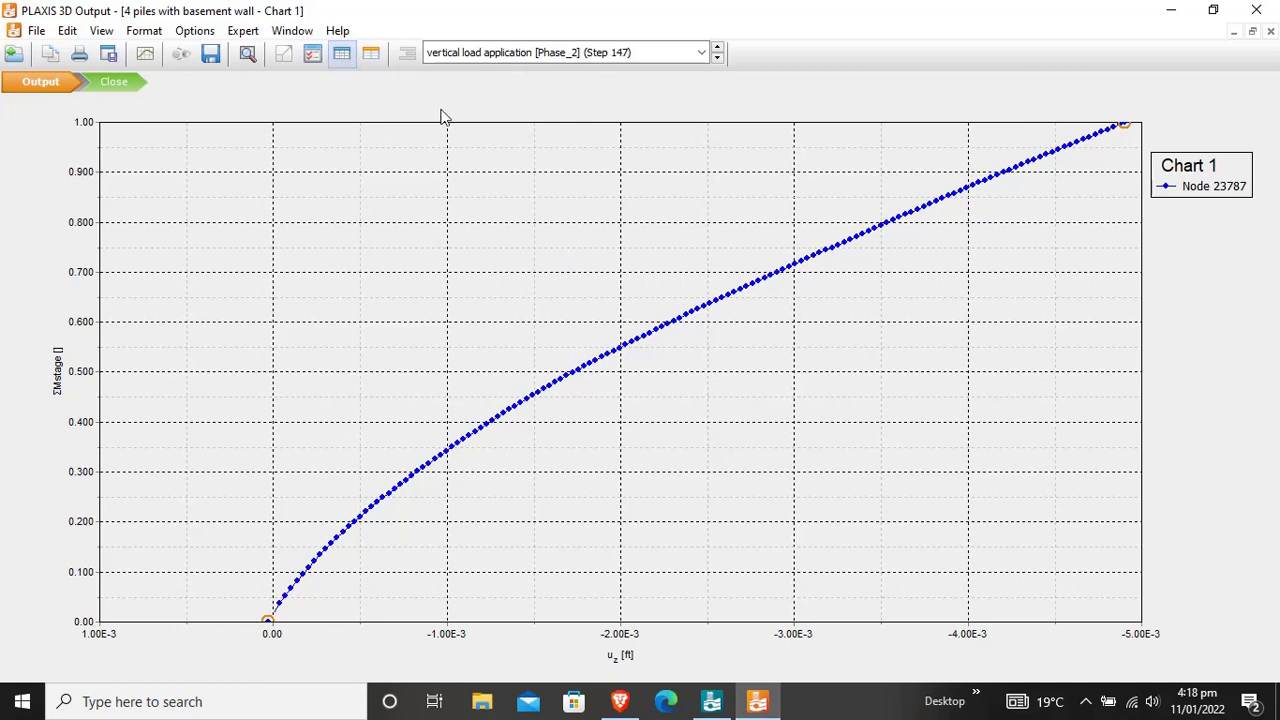
Create another chart with the total displacement u_y of Node 23787 on the X-axis
click(146, 55)
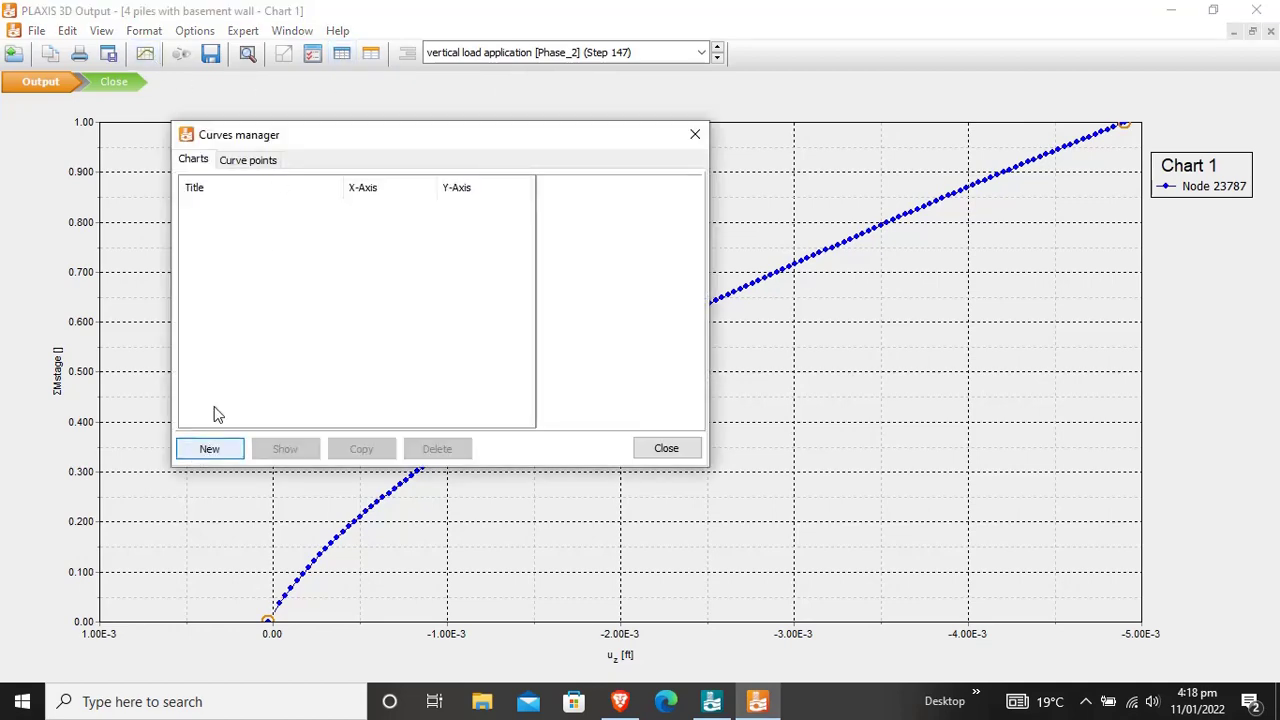
click(209, 452)
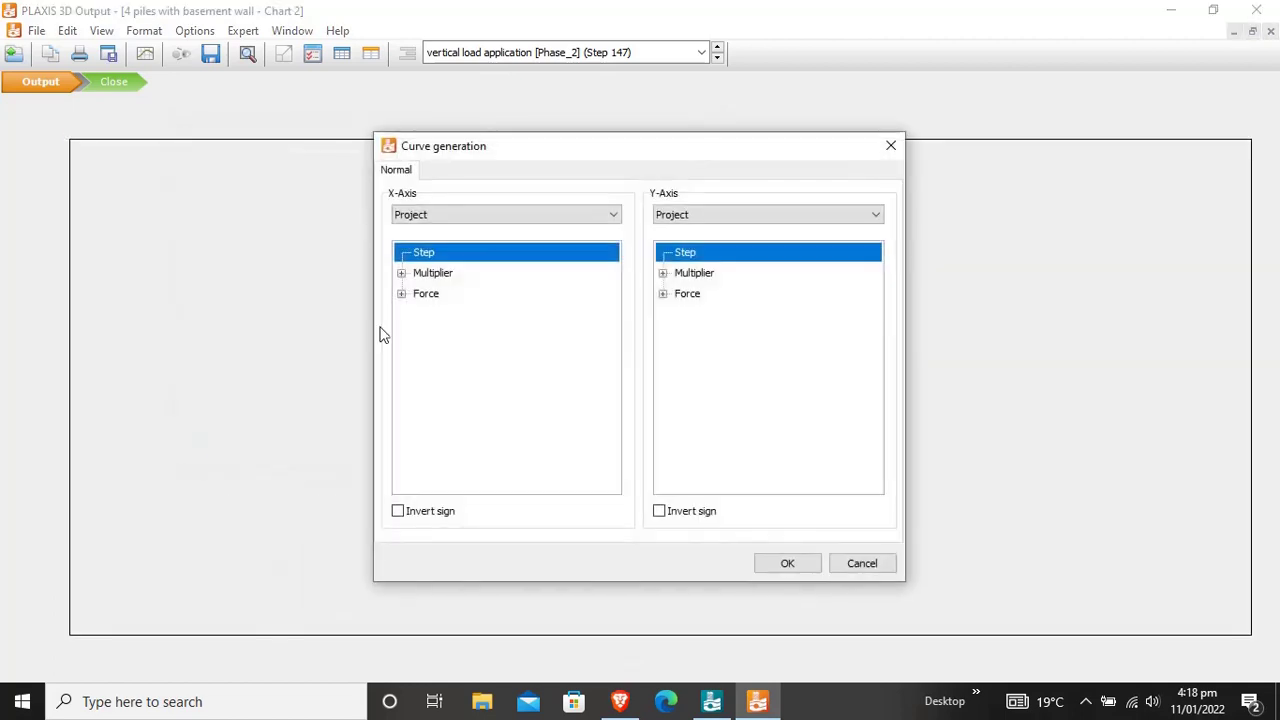
click(584, 215)
click(561, 243)
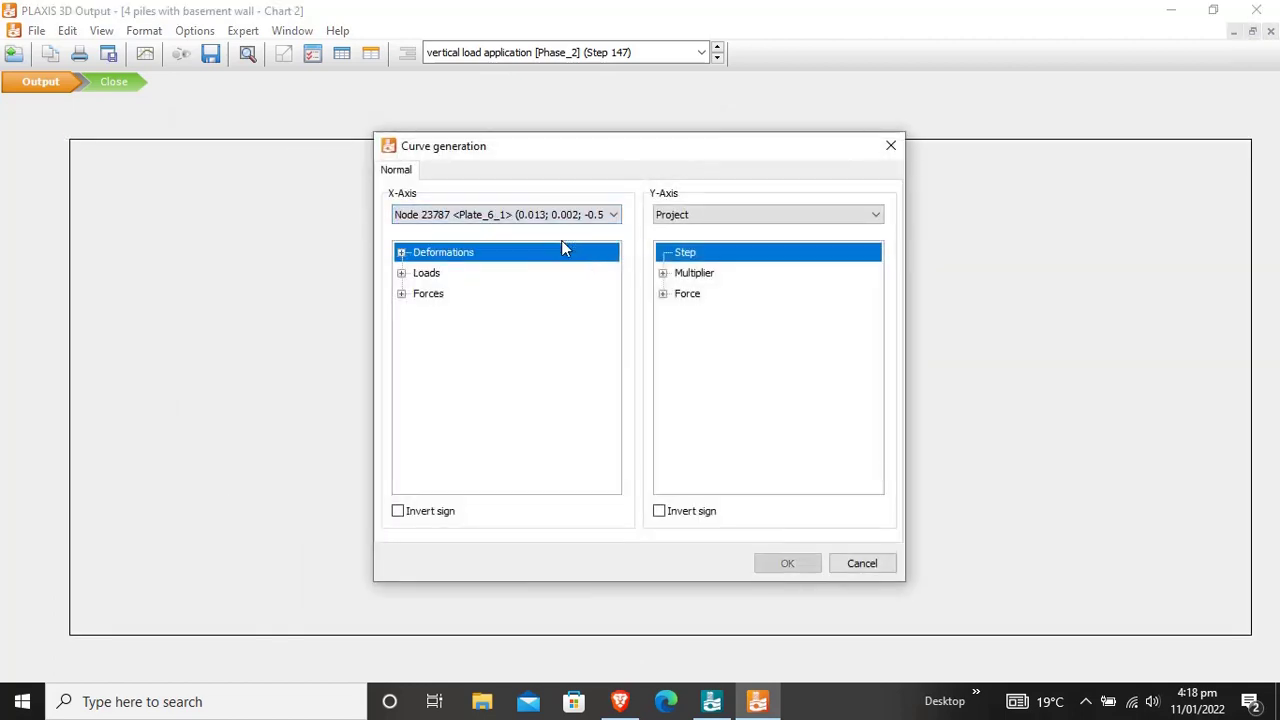
click(402, 253)
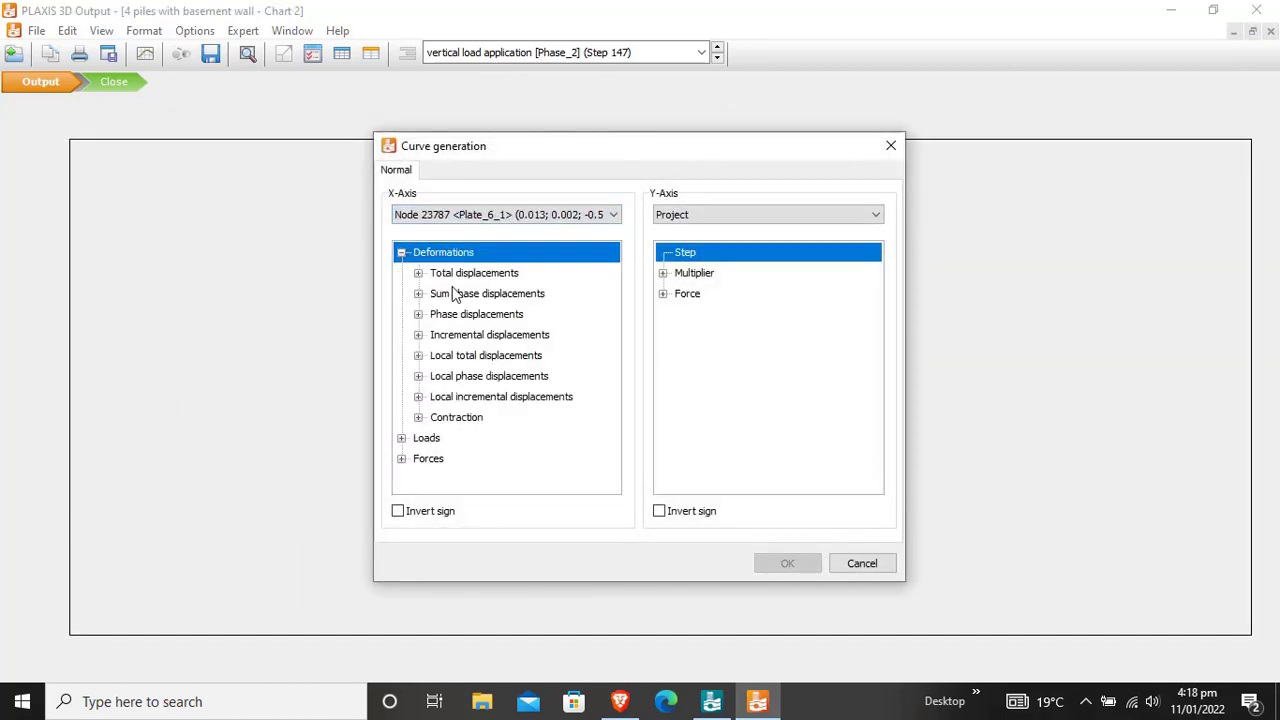
click(418, 273)
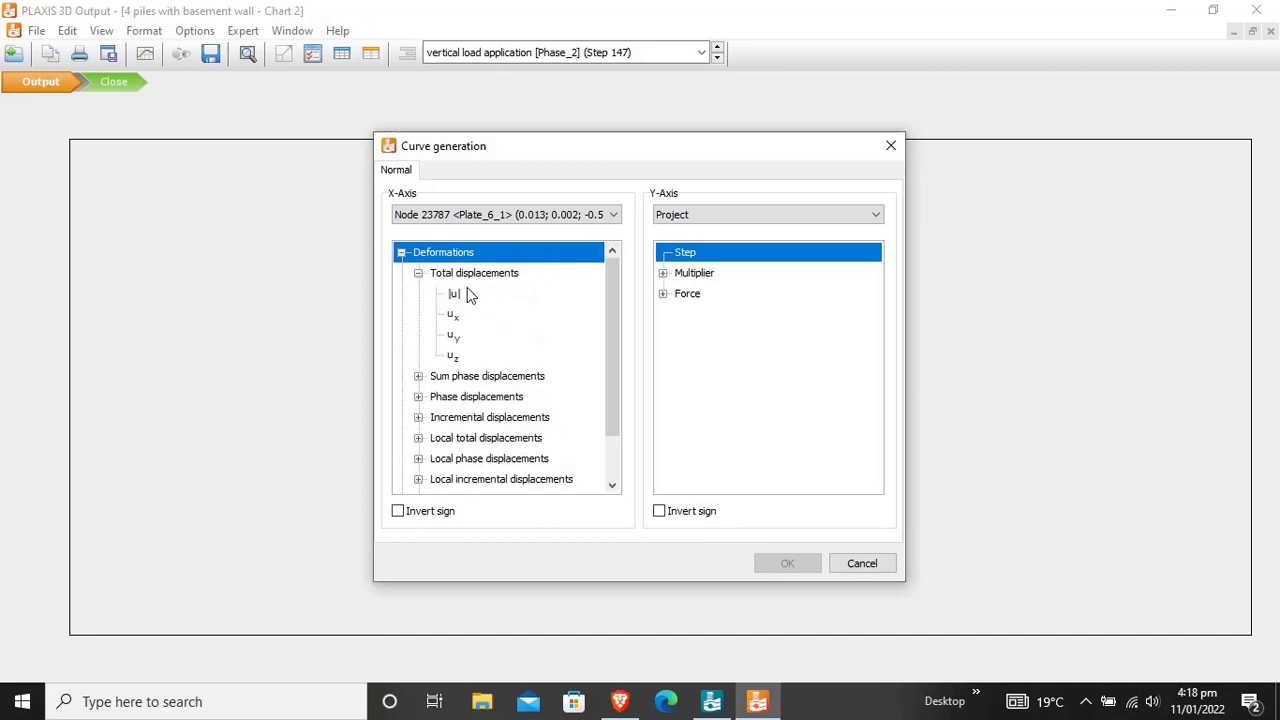
click(454, 338)
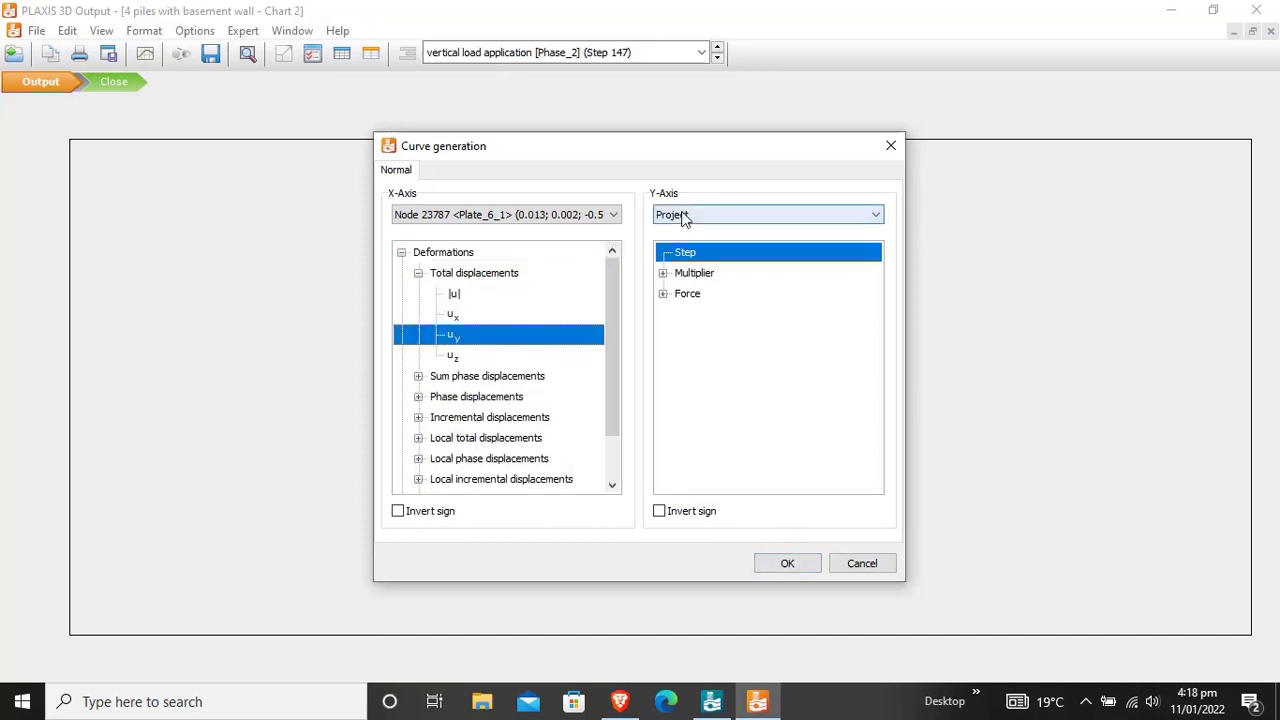
Plot the project multiplier ΣMstage on the Y-axis of the u_y chart and generate its curve
click(663, 273)
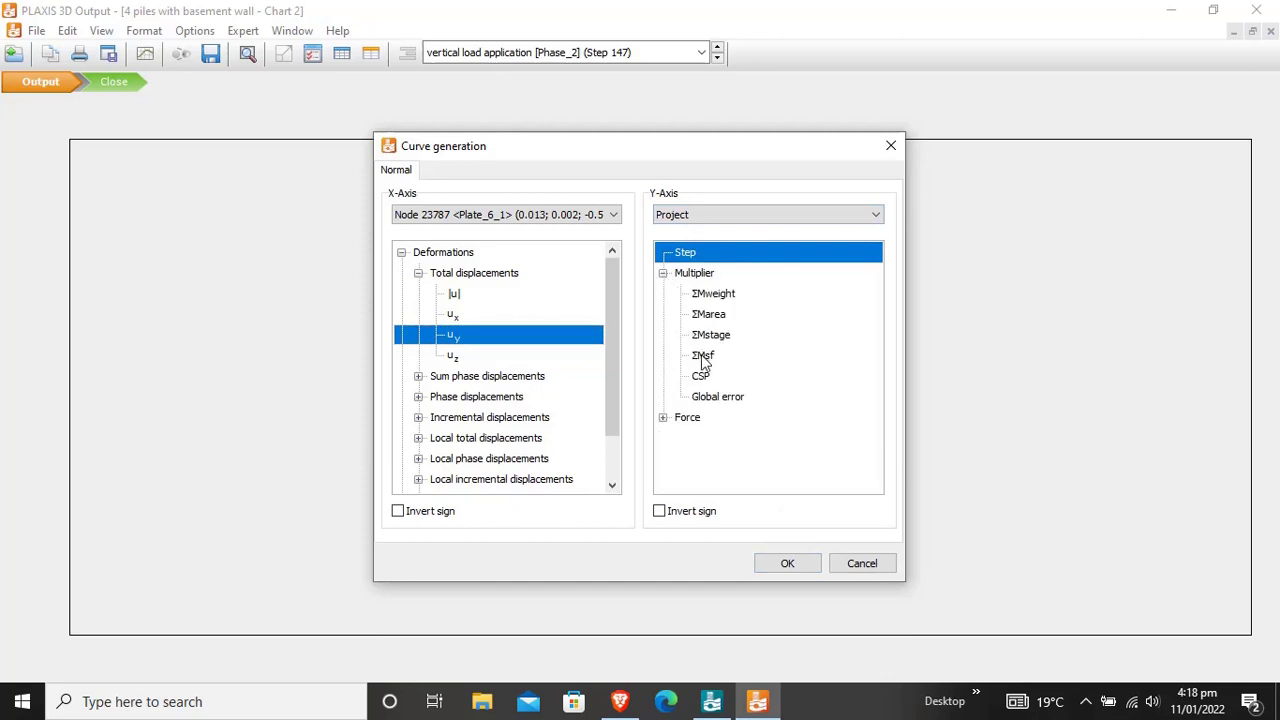
click(716, 338)
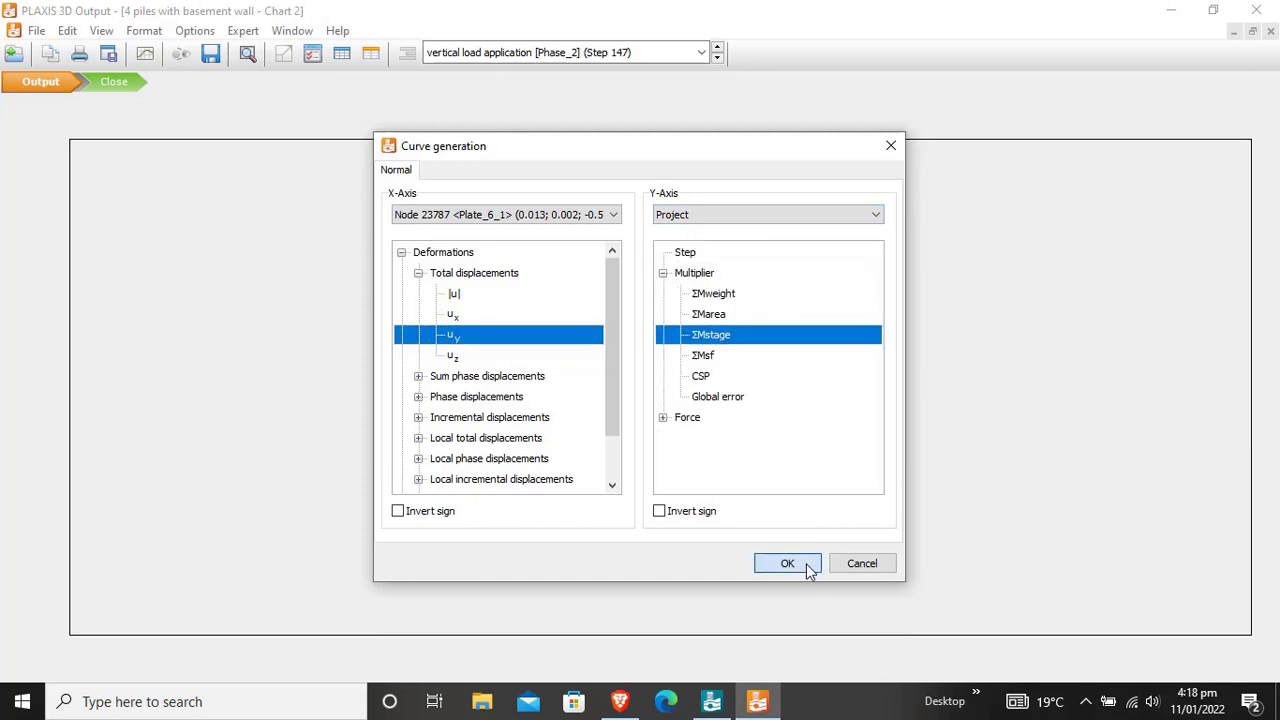
click(788, 564)
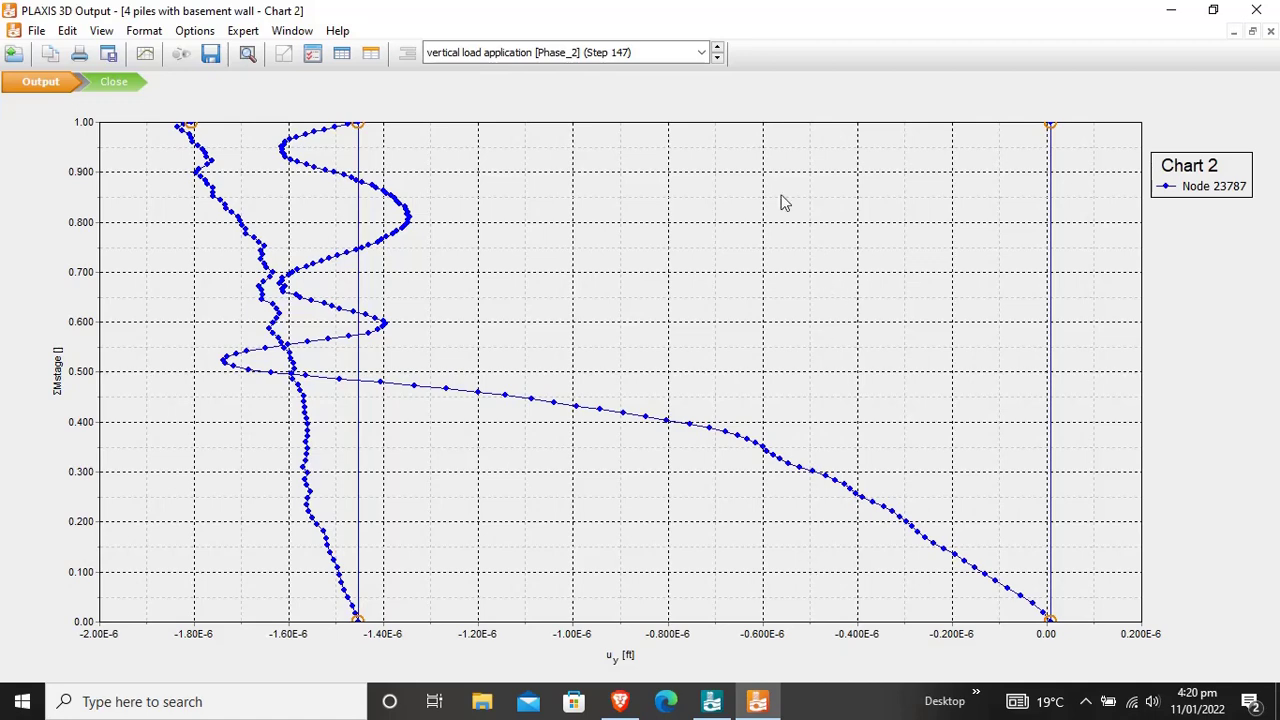
Switch to the lateral load application [Phase_3] results and limit the Node 23787 curve in Chart 2 to that phase
click(703, 52)
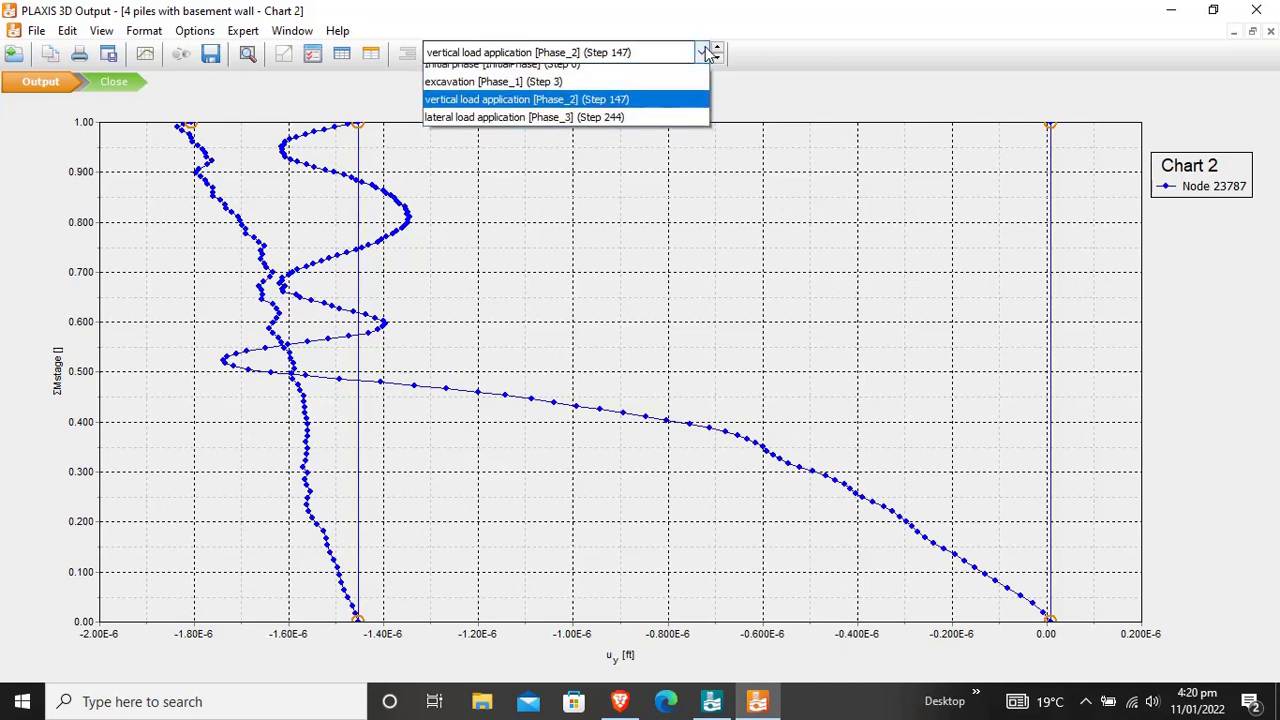
click(632, 128)
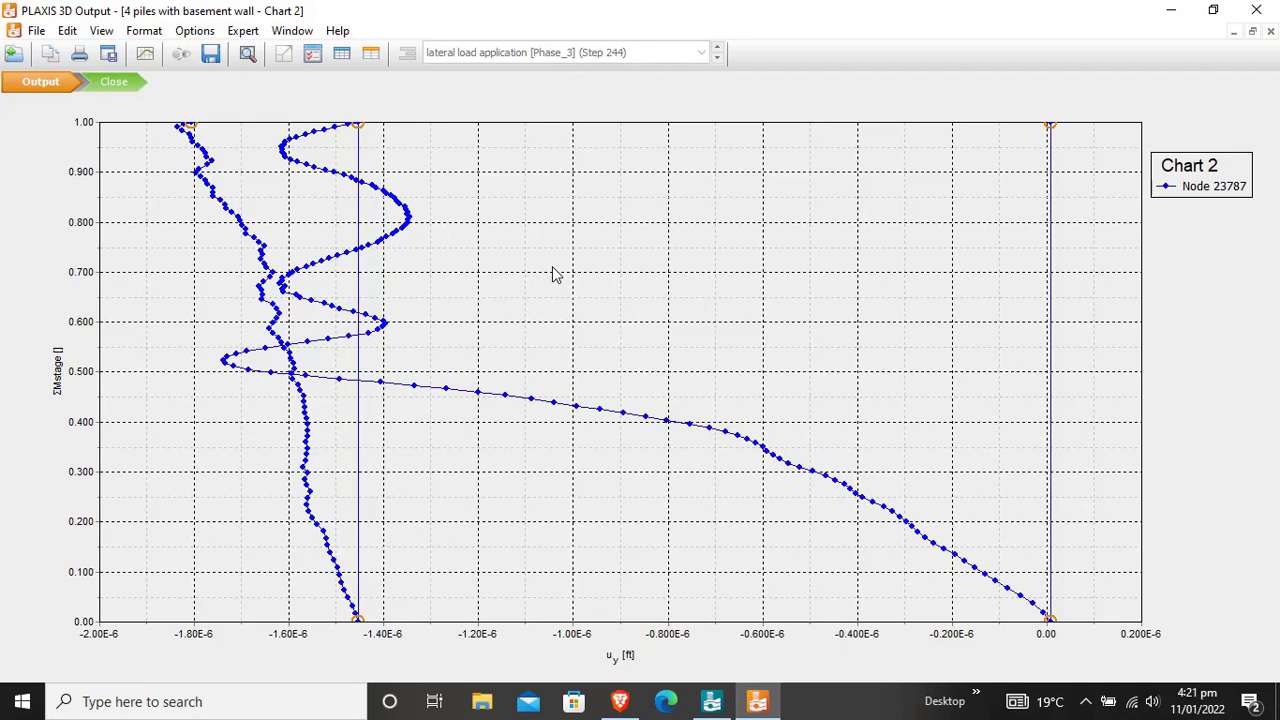
right_click(552, 266)
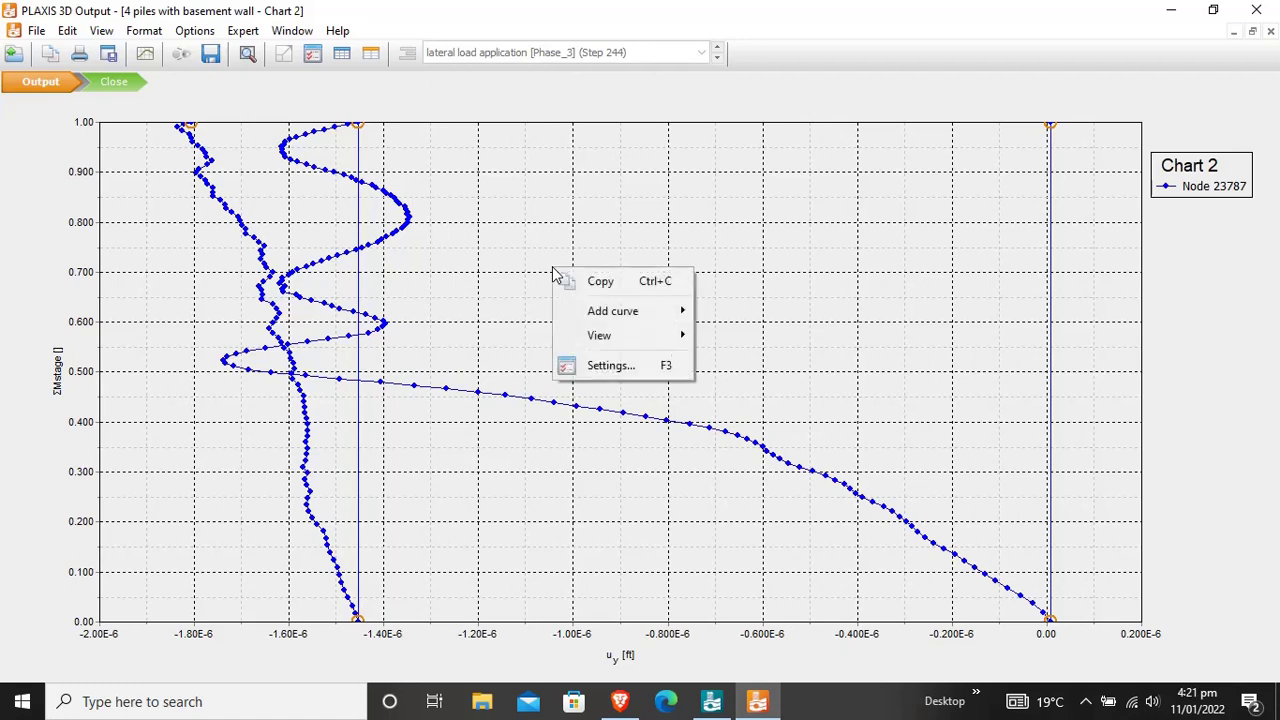
click(618, 368)
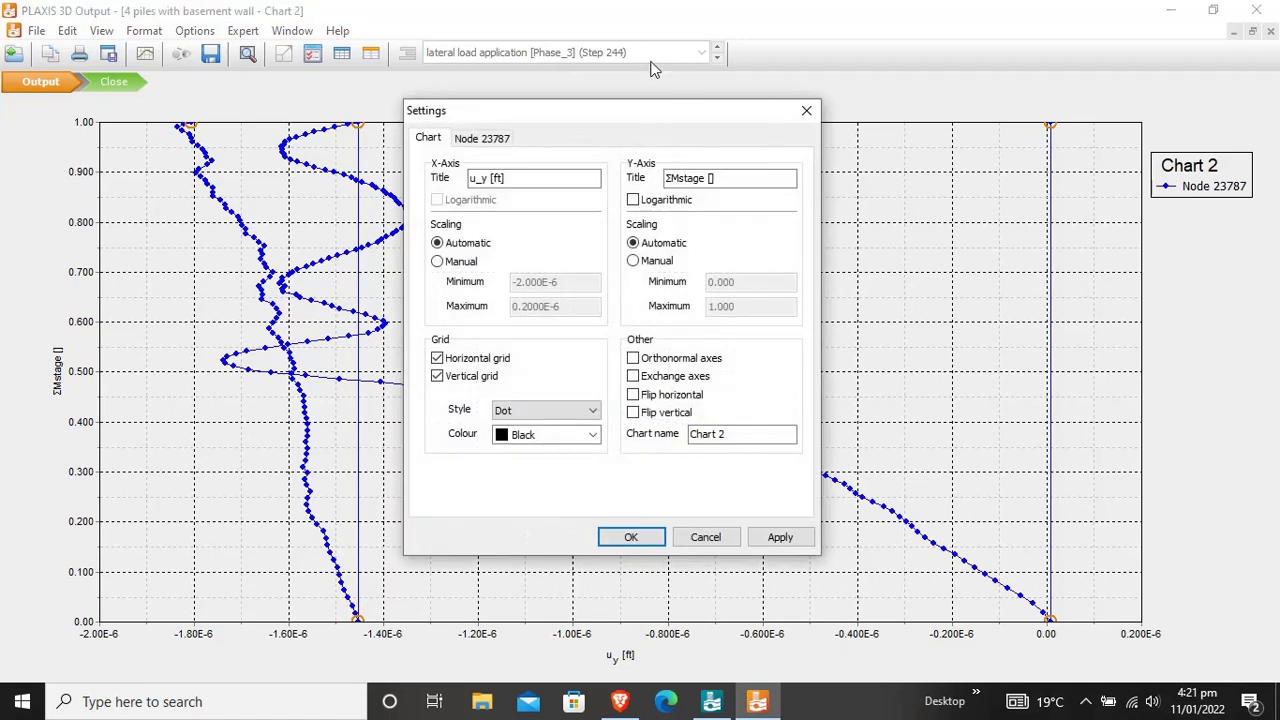
click(488, 140)
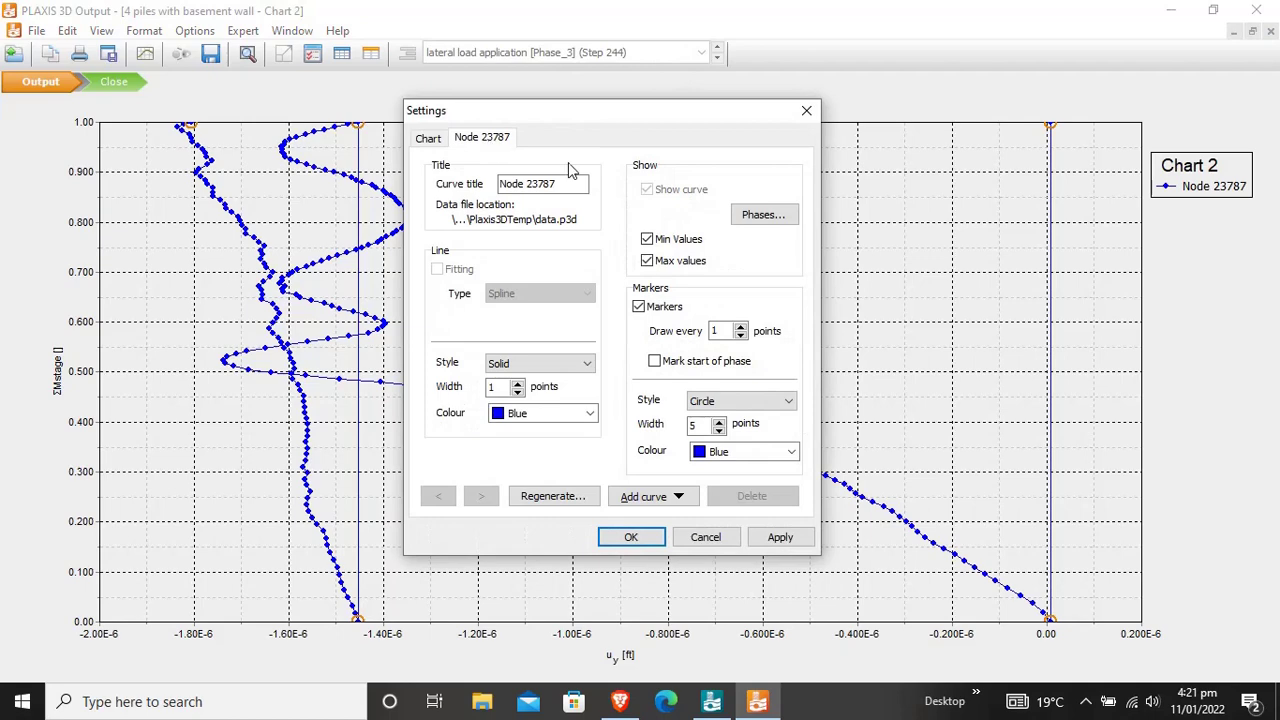
click(748, 218)
click(695, 450)
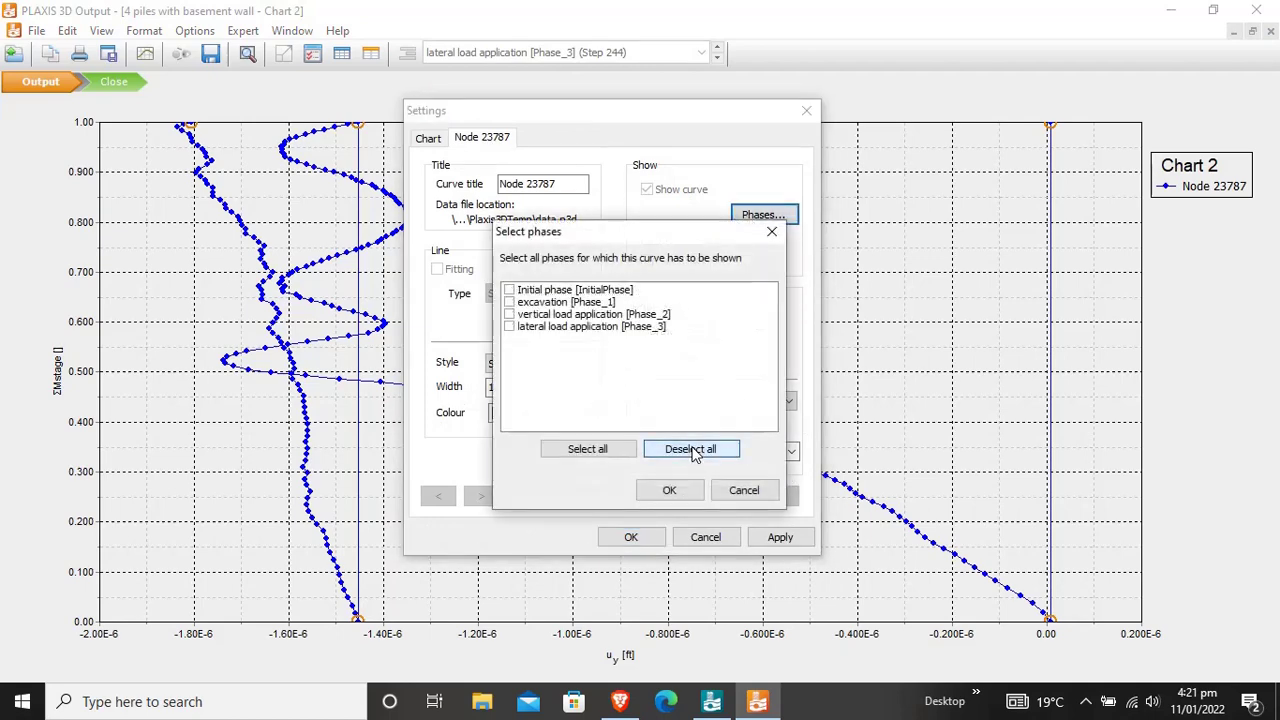
click(510, 327)
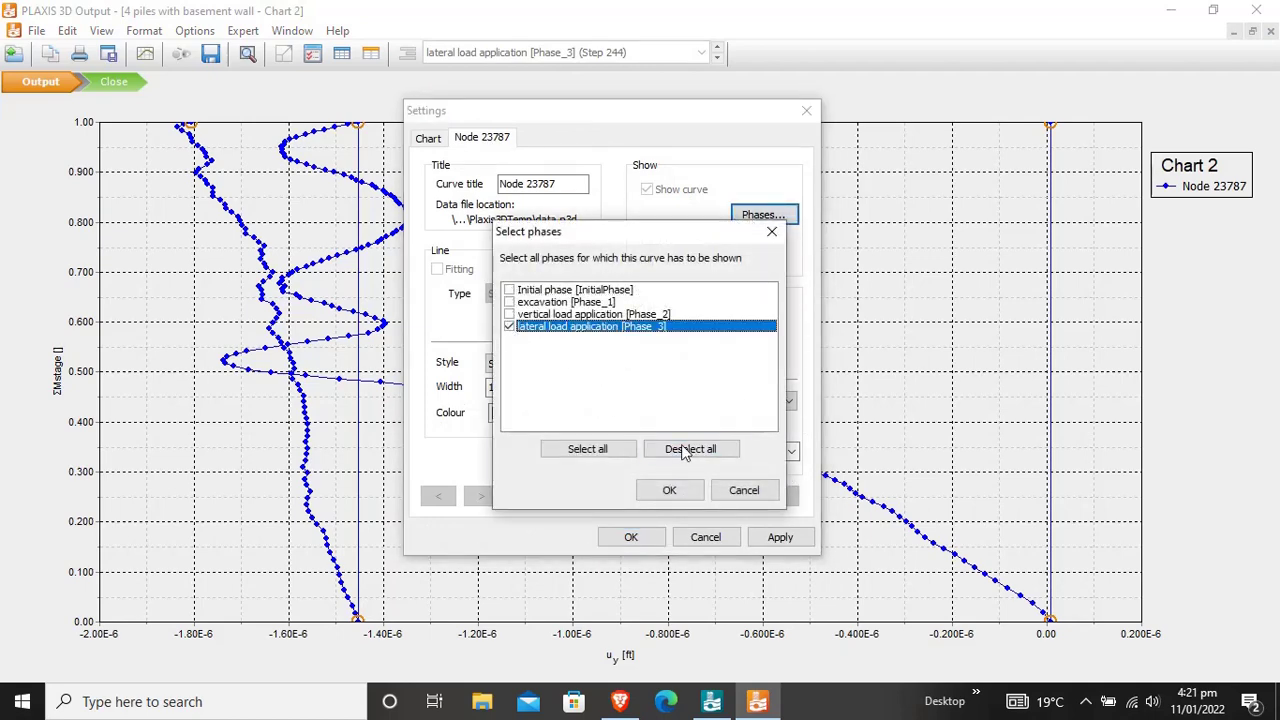
click(684, 494)
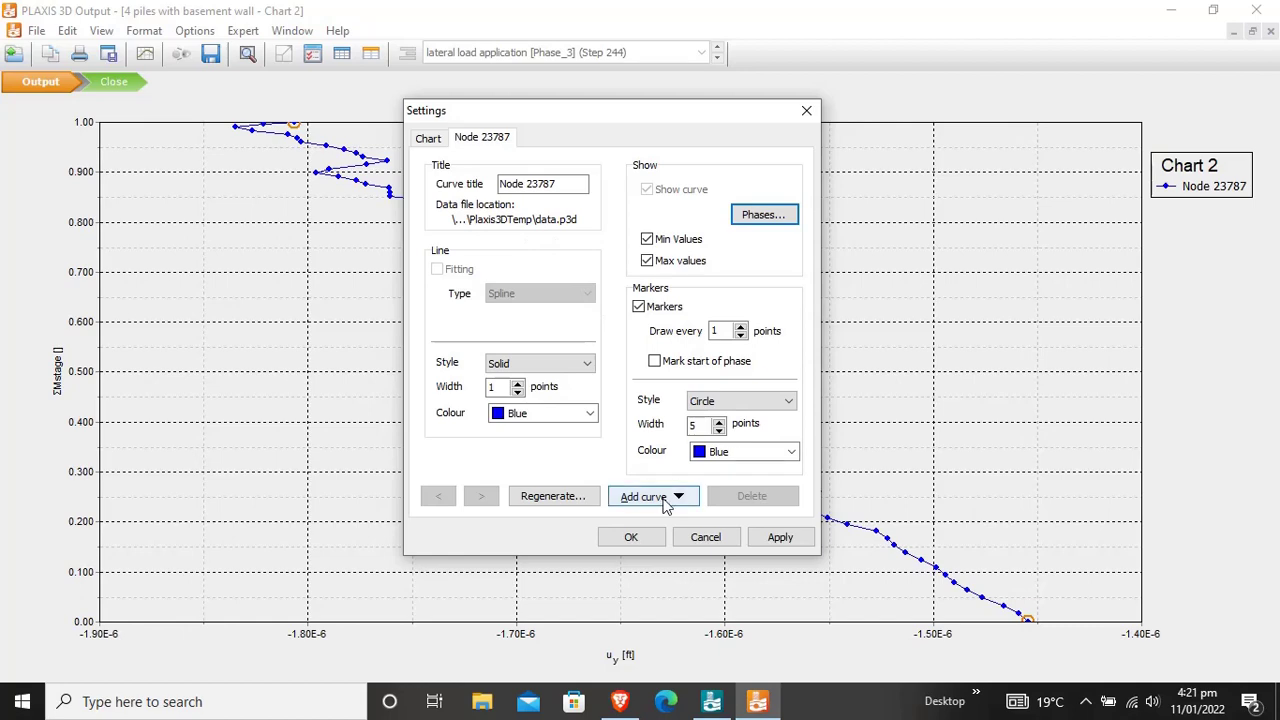
Set Chart 2 to horizontal flip only and accept the chart settings
click(428, 139)
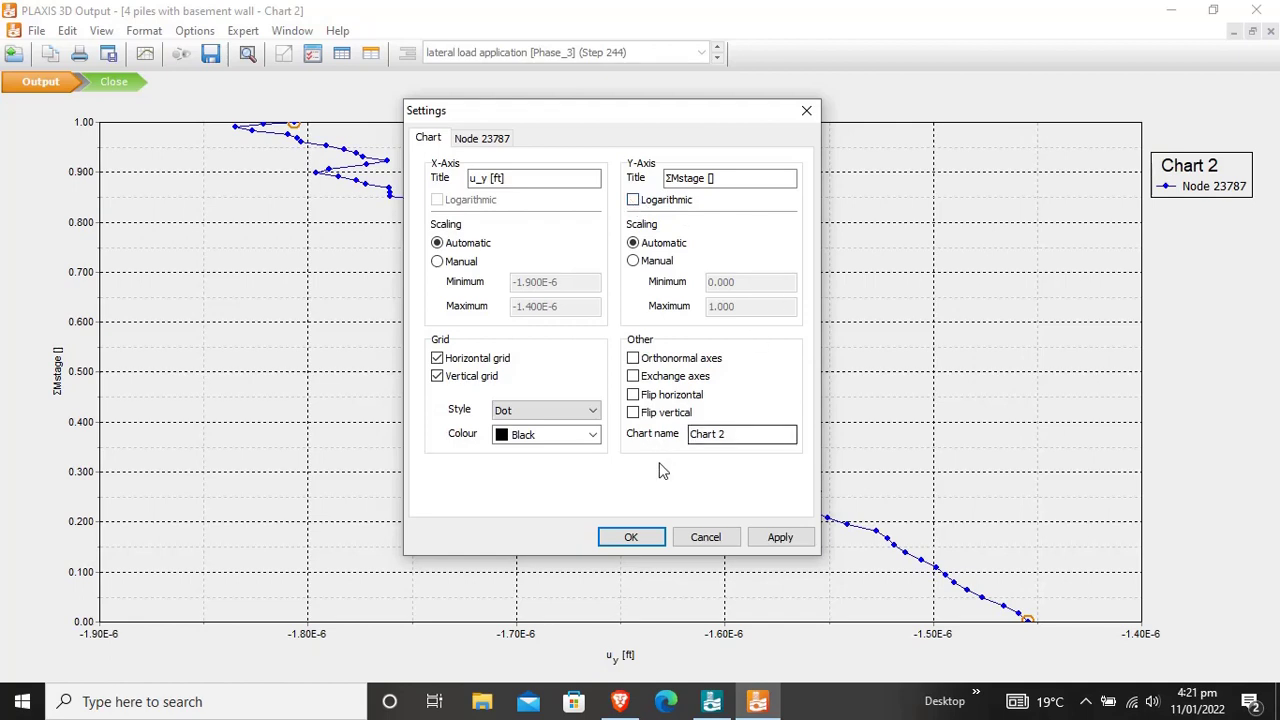
click(778, 540)
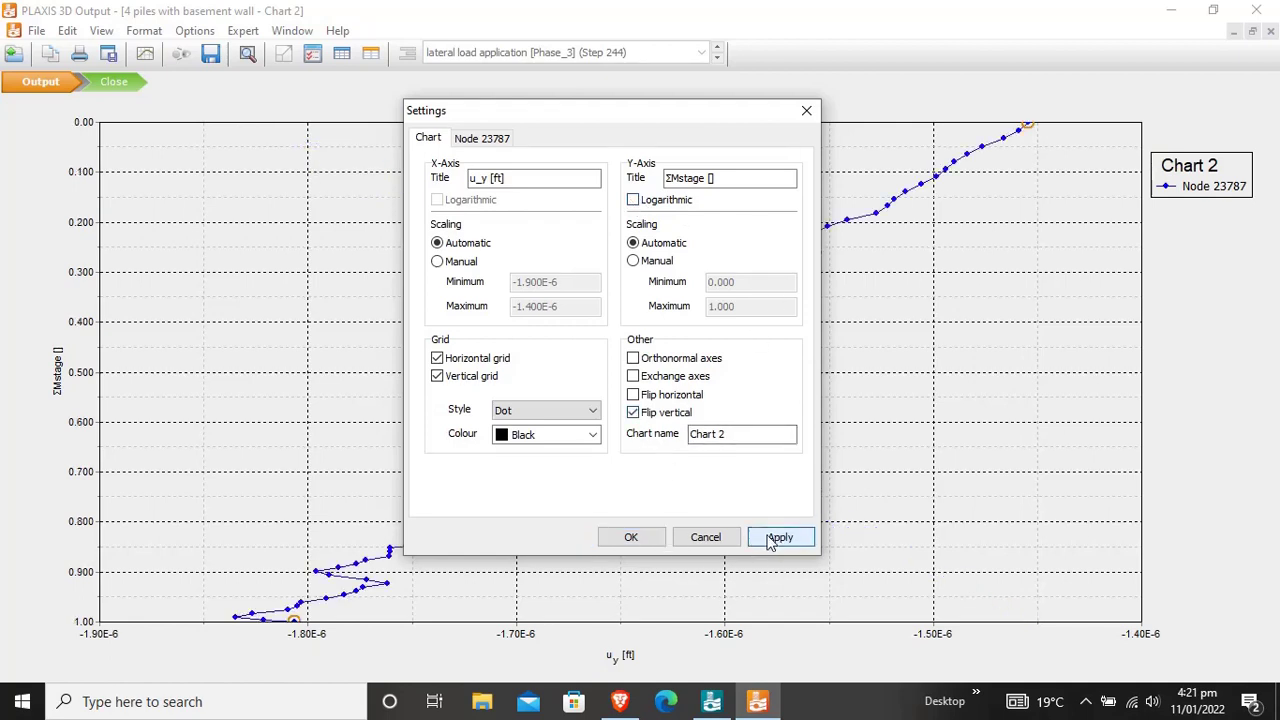
click(634, 395)
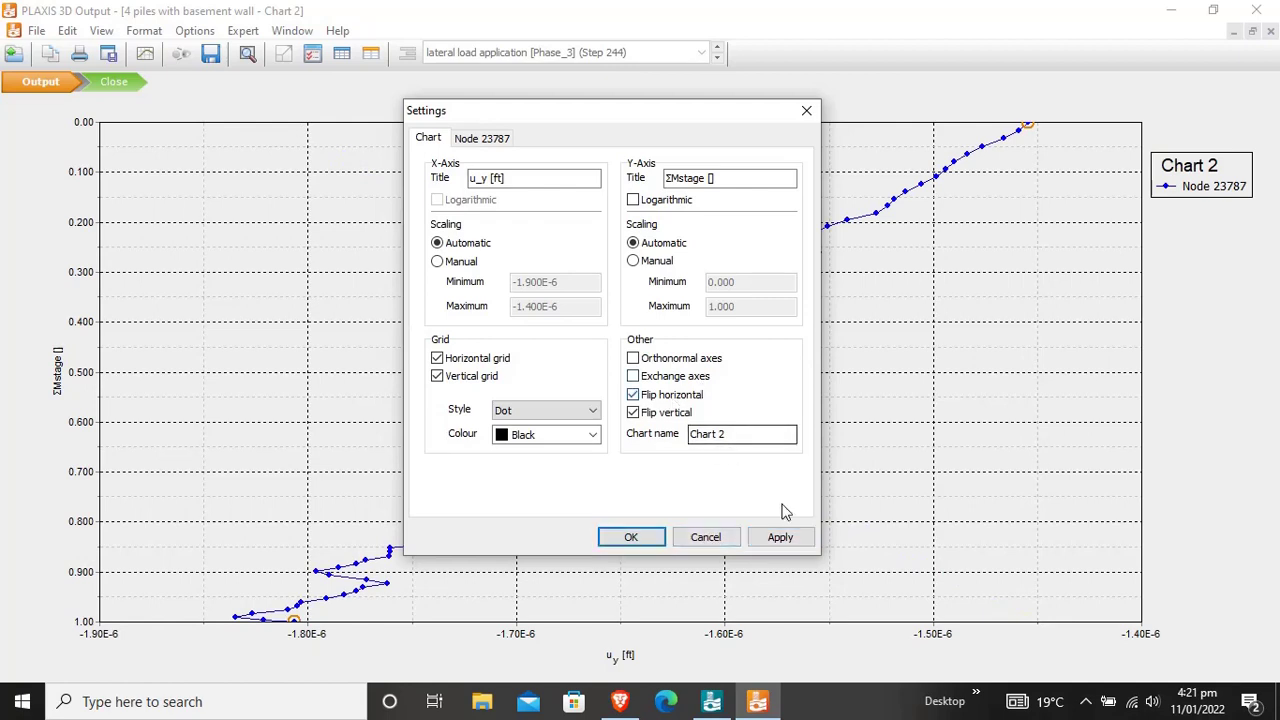
click(790, 542)
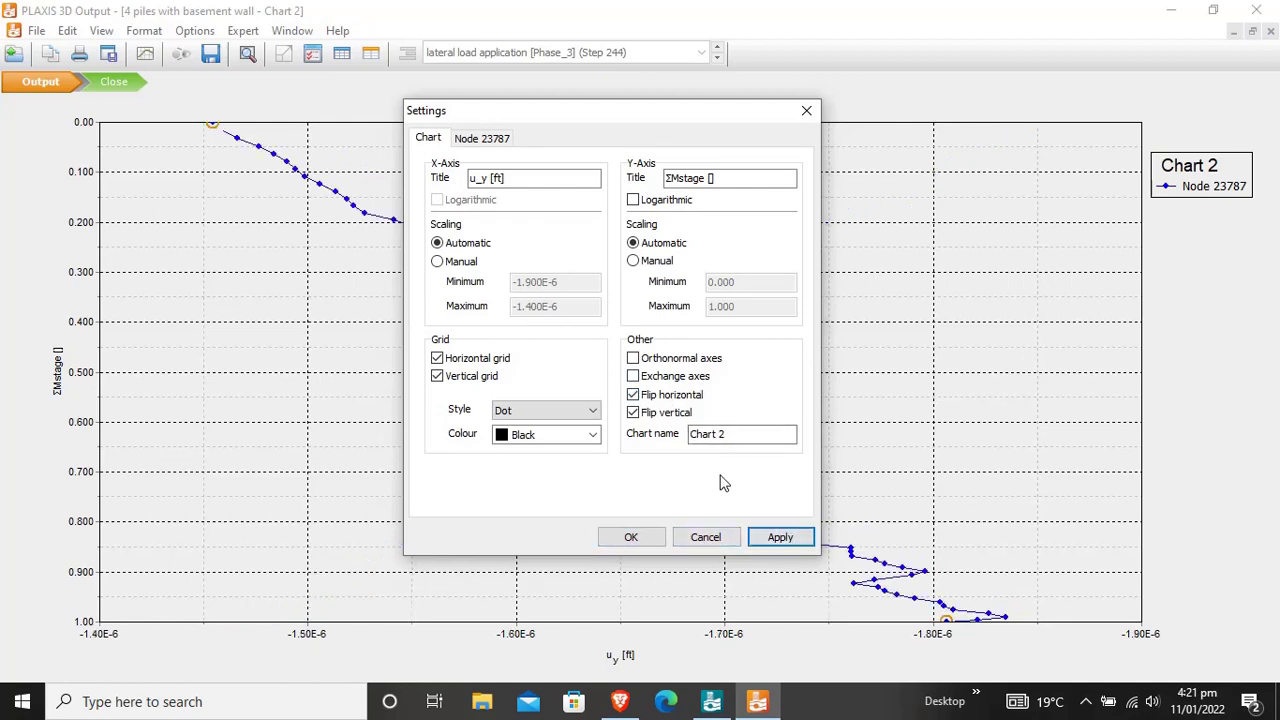
click(647, 416)
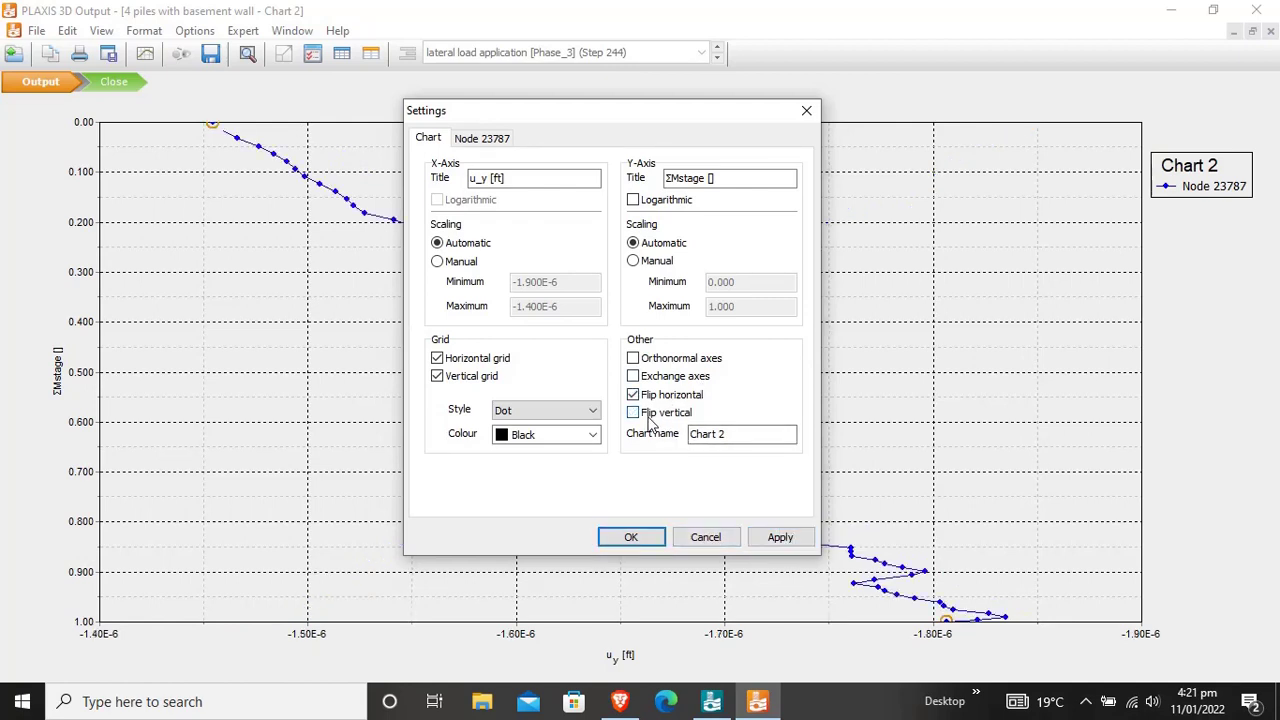
click(779, 537)
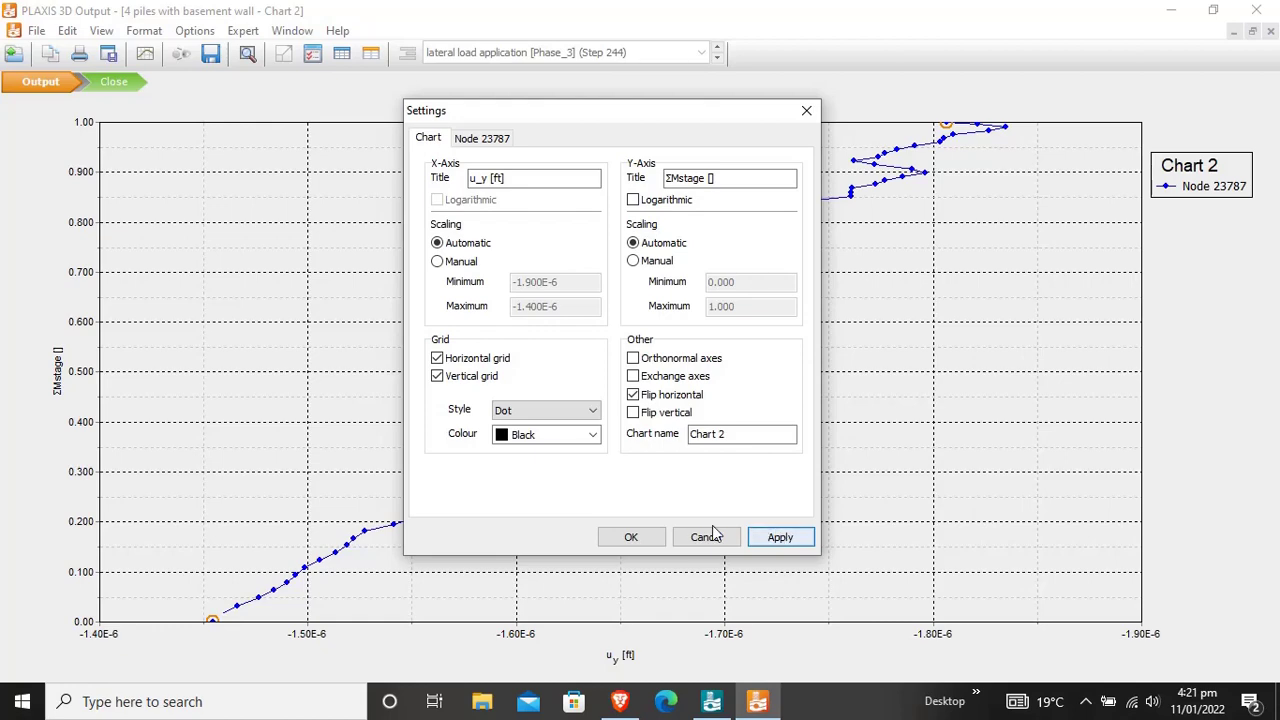
click(651, 538)
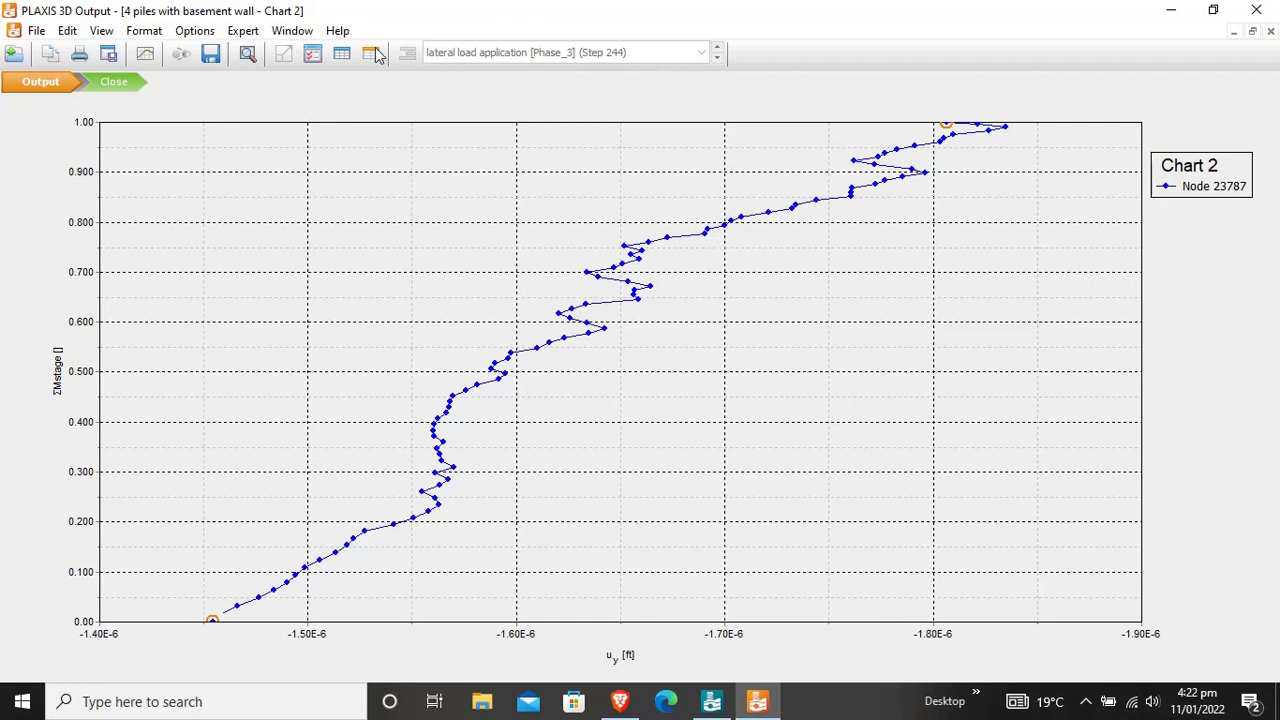
Open the points table of Chart 2 and examine the u_y and ΣMstage values of Node 23787 through the last row
click(342, 54)
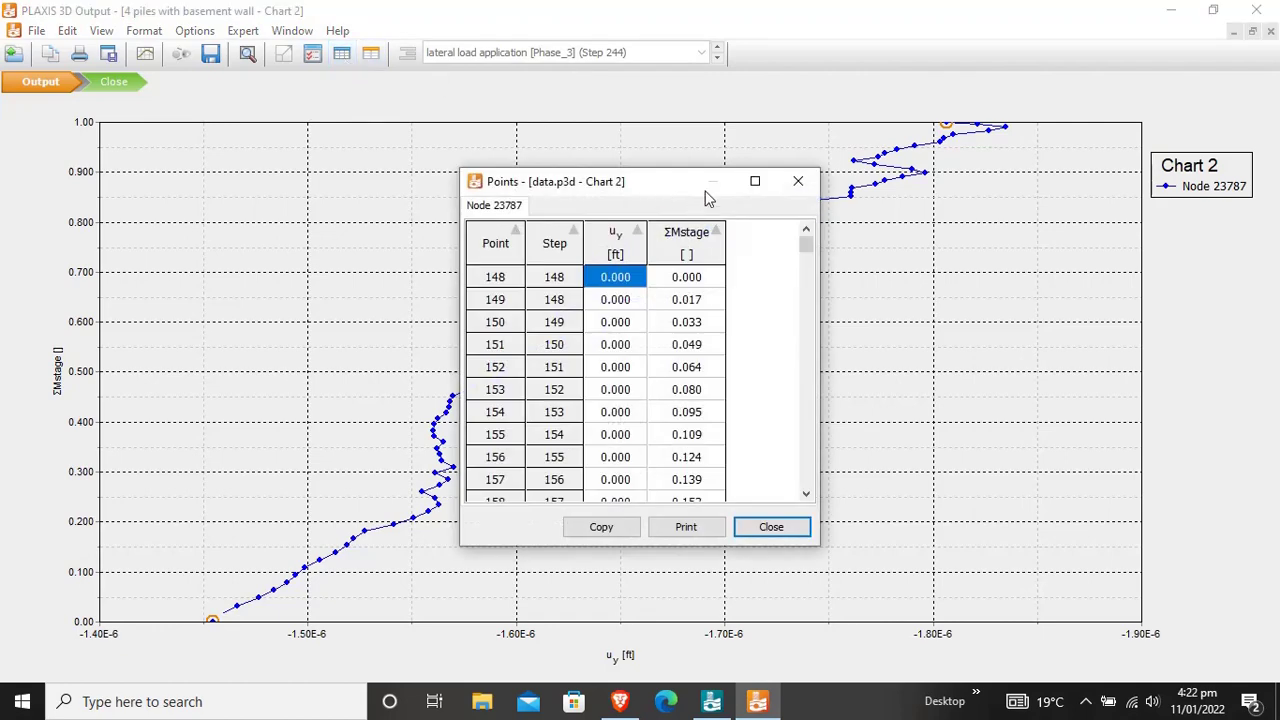
drag(687, 183, 689, 134)
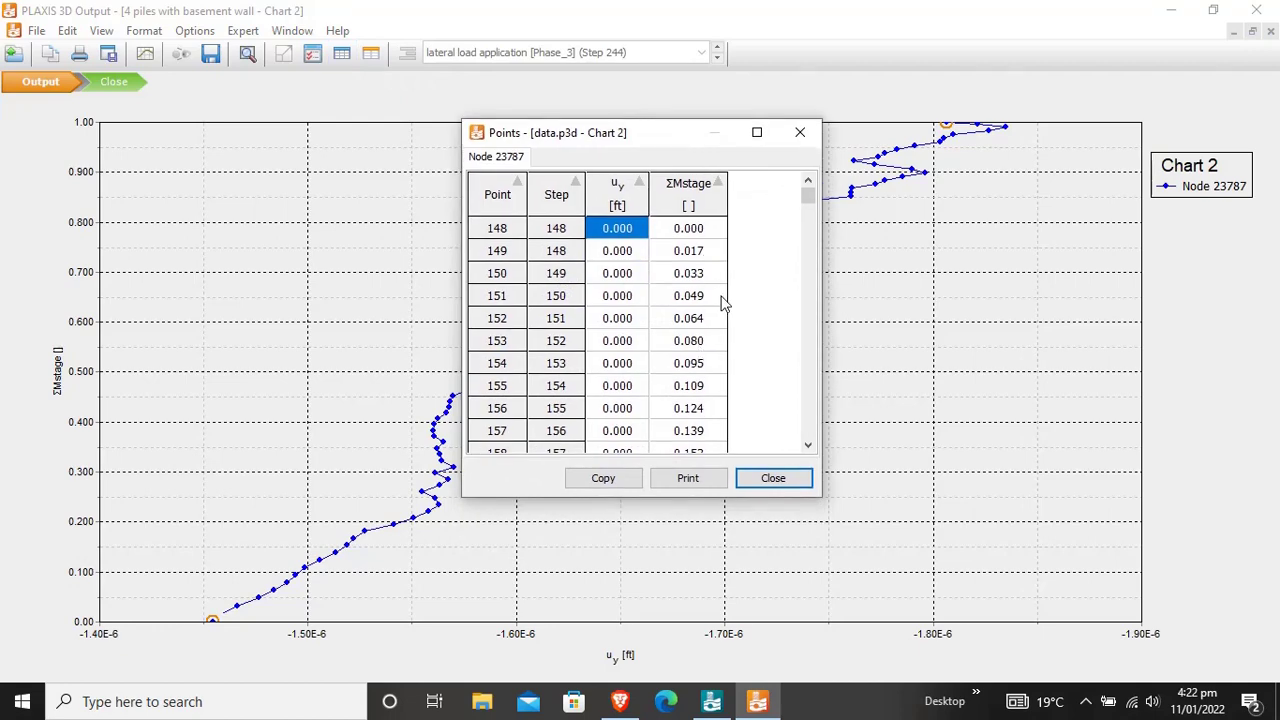
click(805, 135)
click(311, 57)
drag(808, 197, 780, 120)
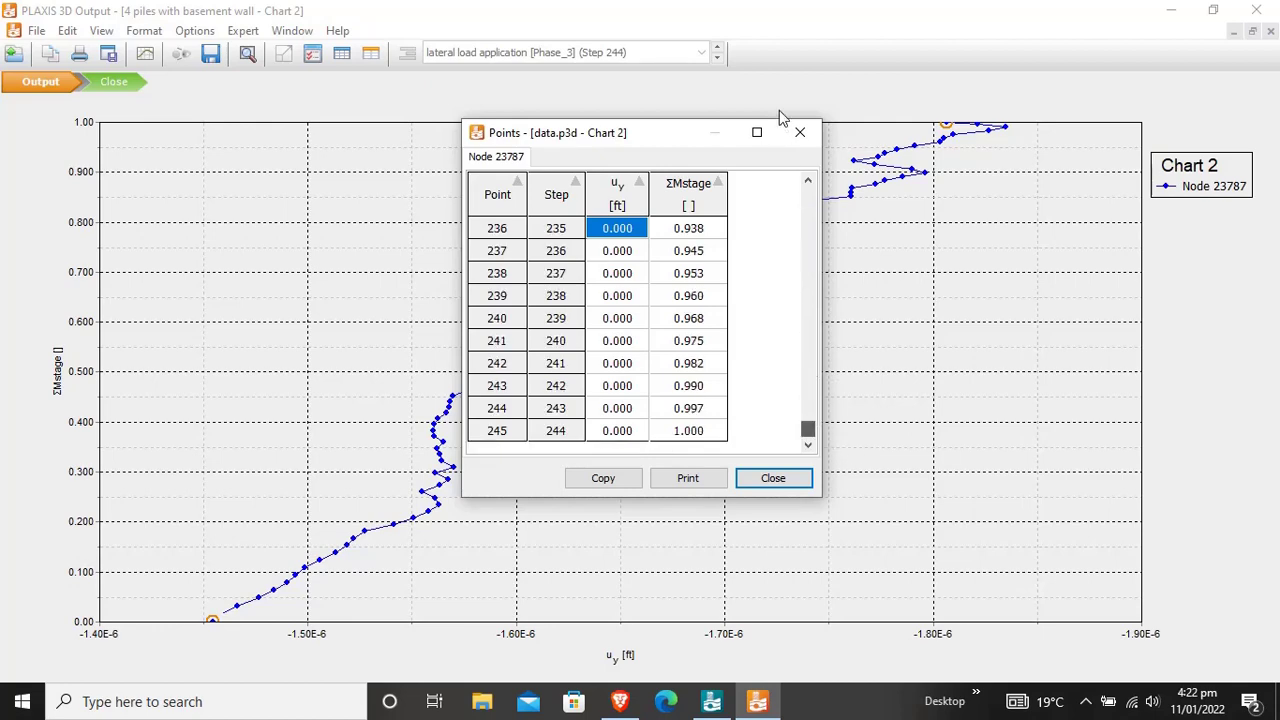
drag(812, 432, 808, 190)
Select all u_y and ΣMstage values in the Node 23787 points table and copy them
click(624, 229)
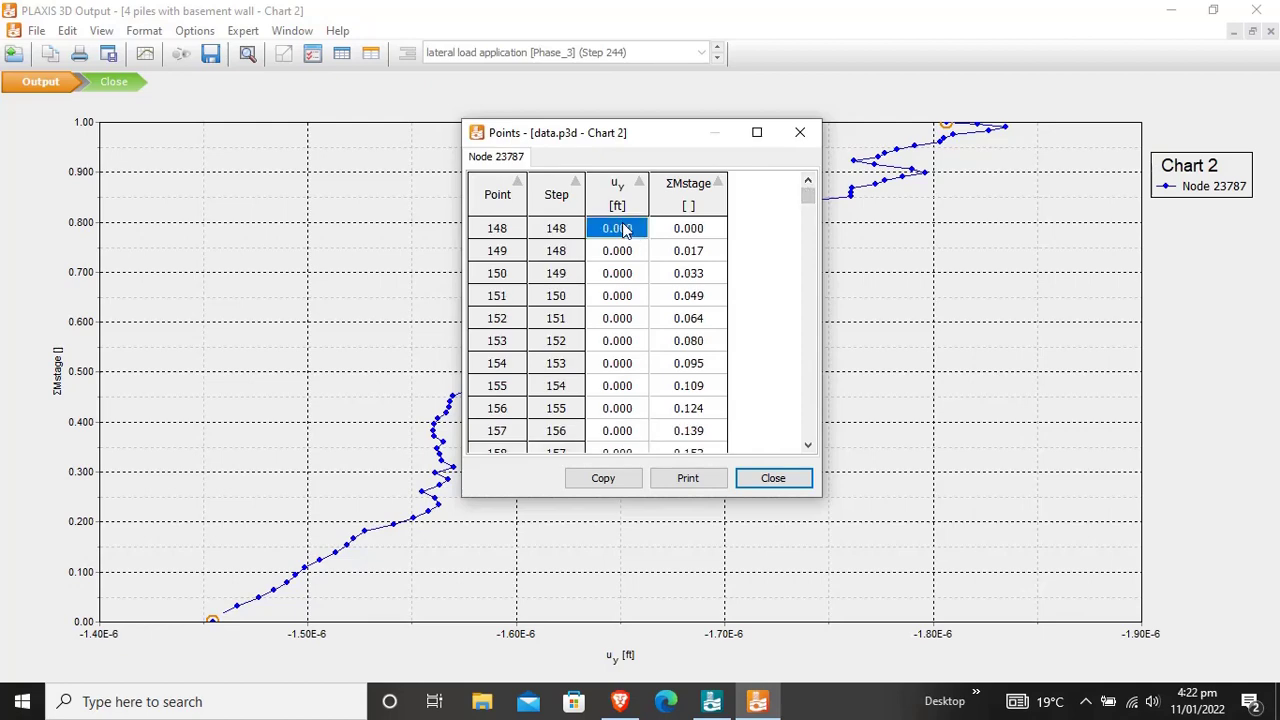
key(shift+Right)
scroll(624, 229, down, 1)
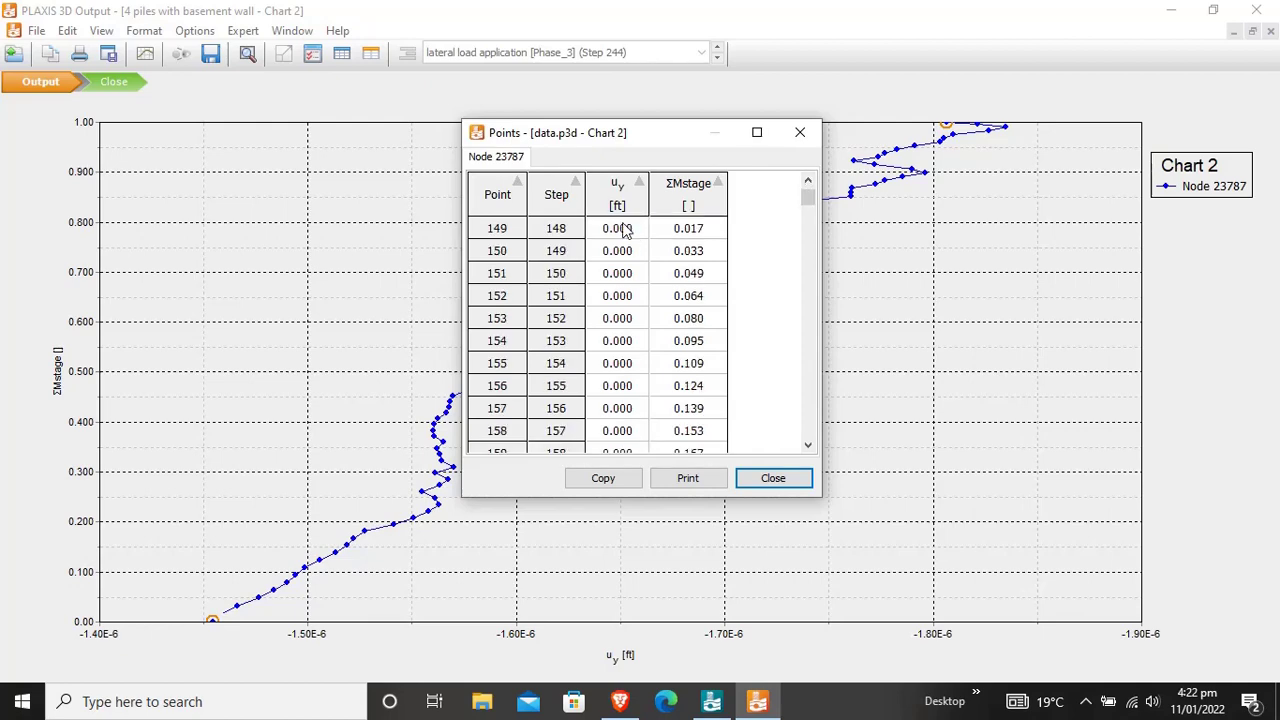
key(shift+Down)
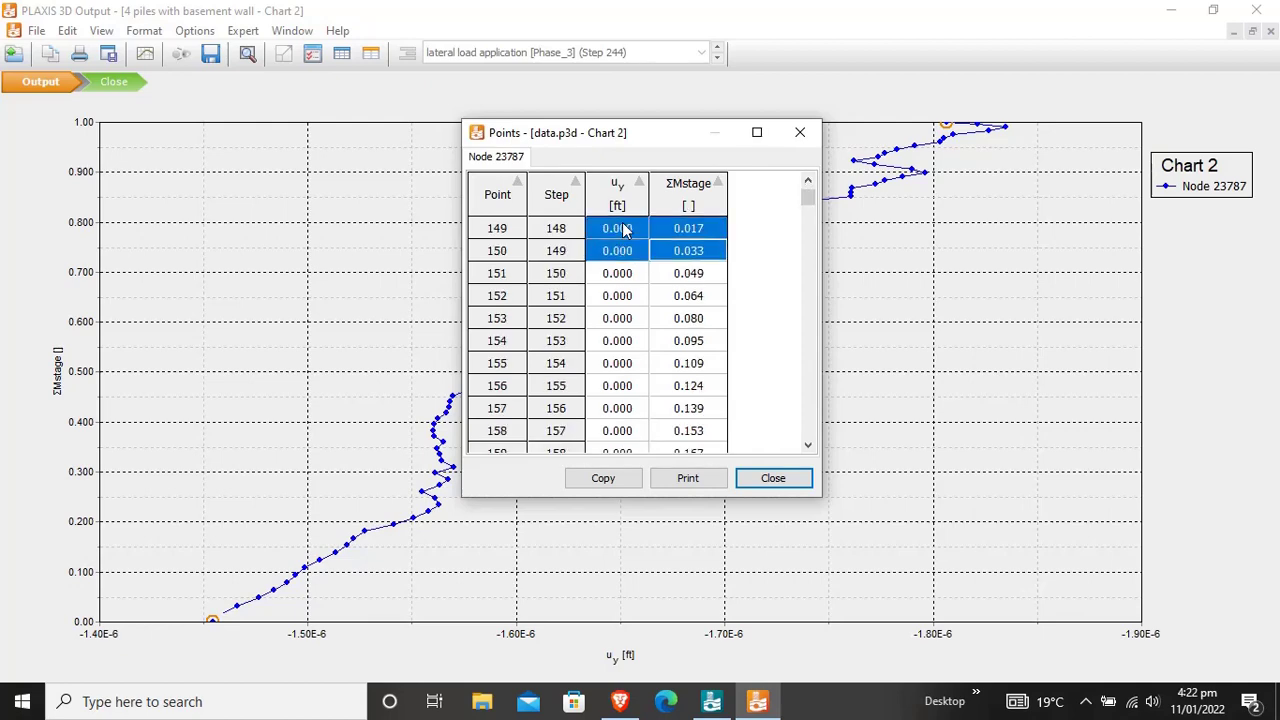
scroll(622, 229, down, 1)
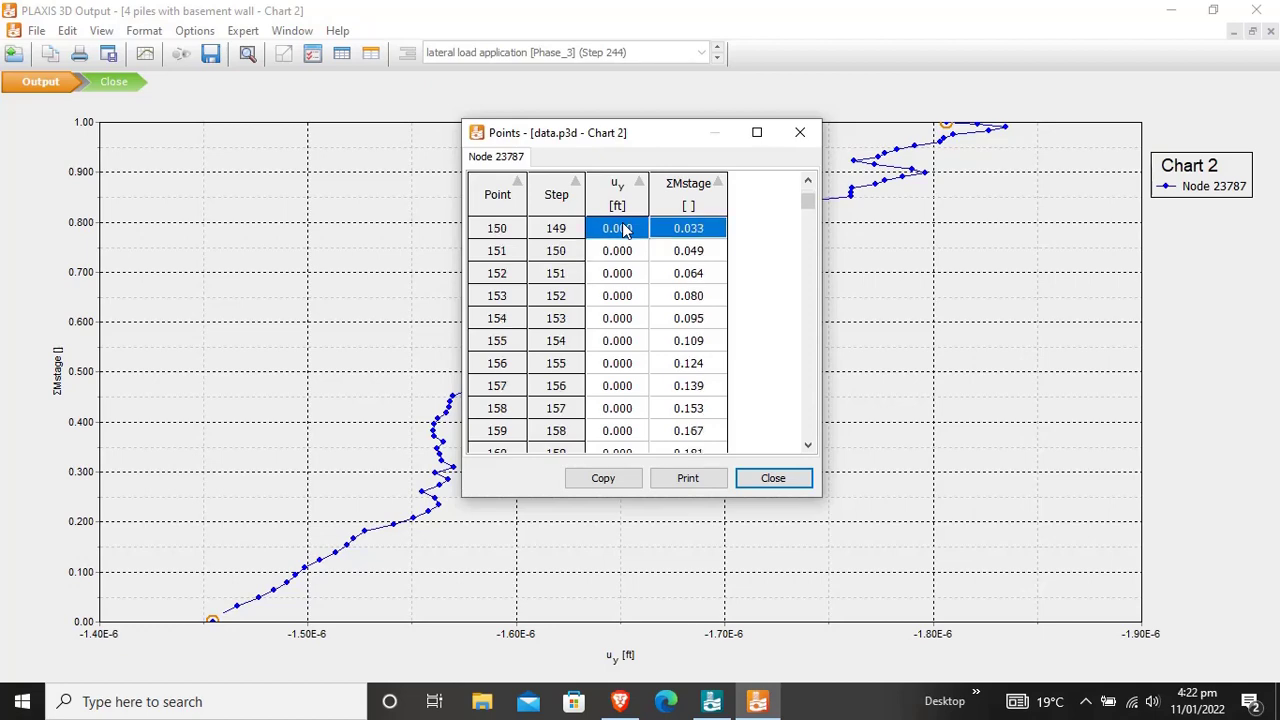
scroll(624, 229, down, 20)
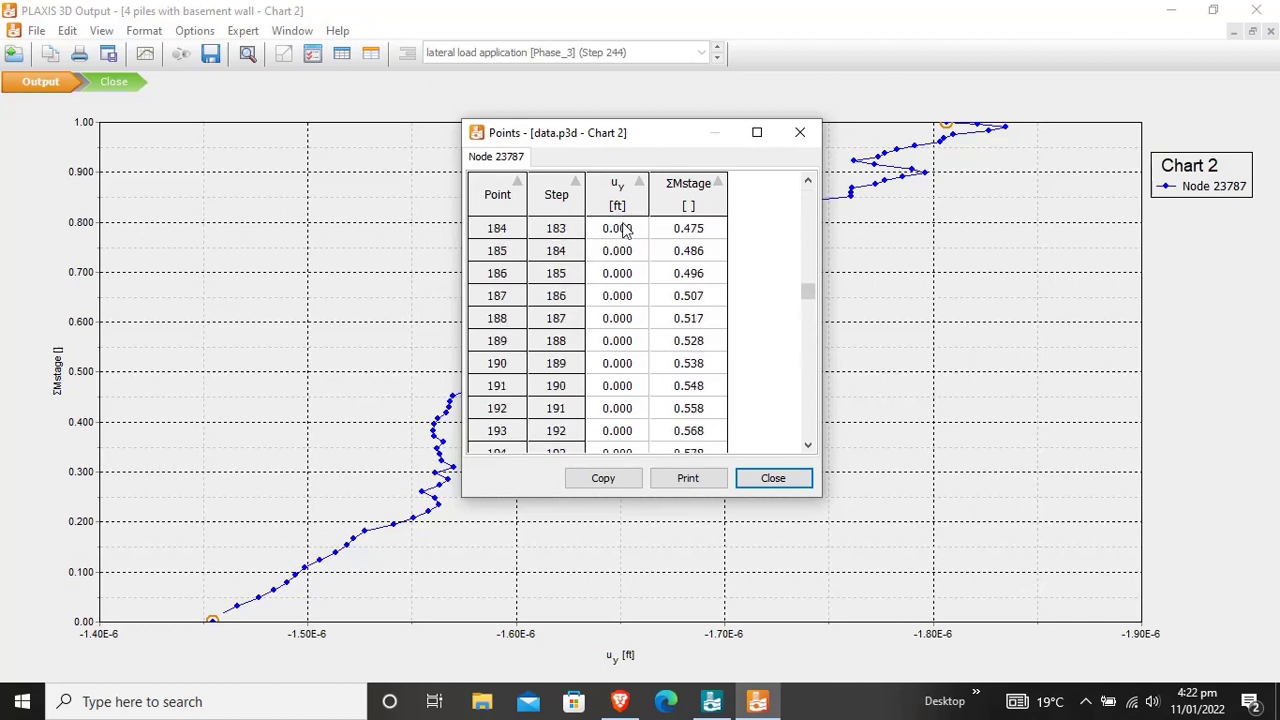
scroll(624, 229, down, 20)
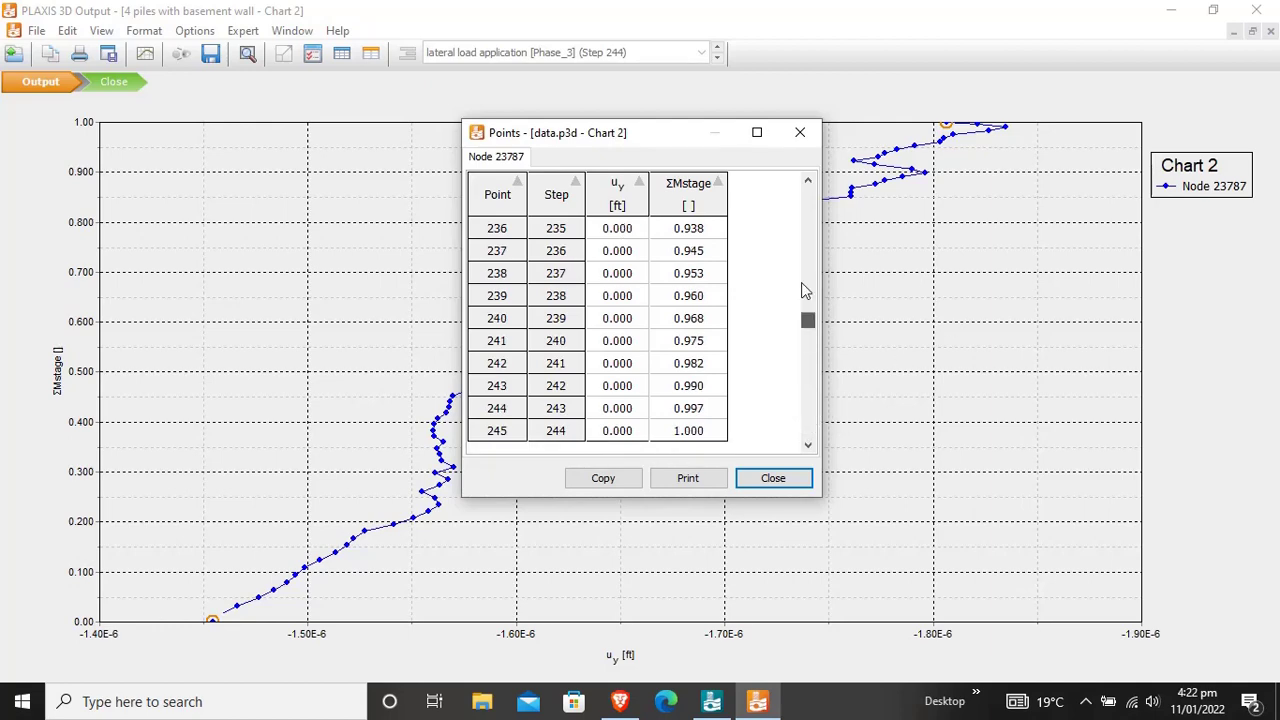
click(609, 237)
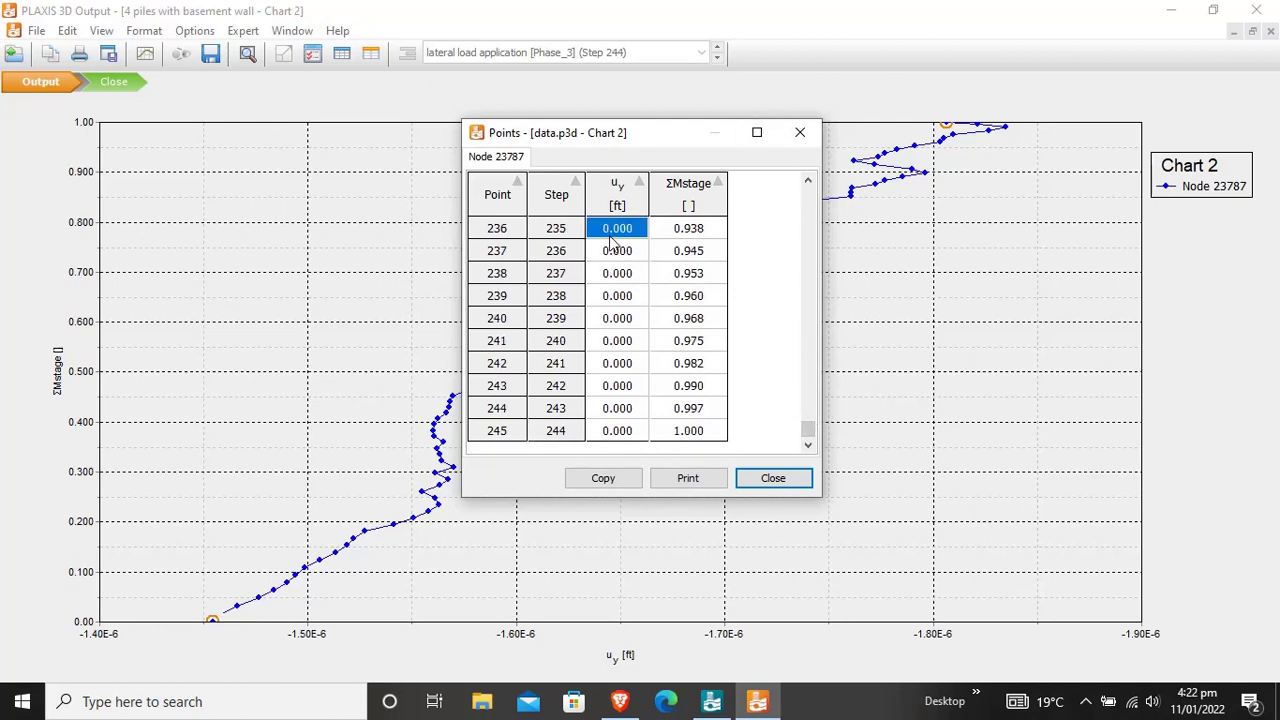
key(ctrl+shift+End)
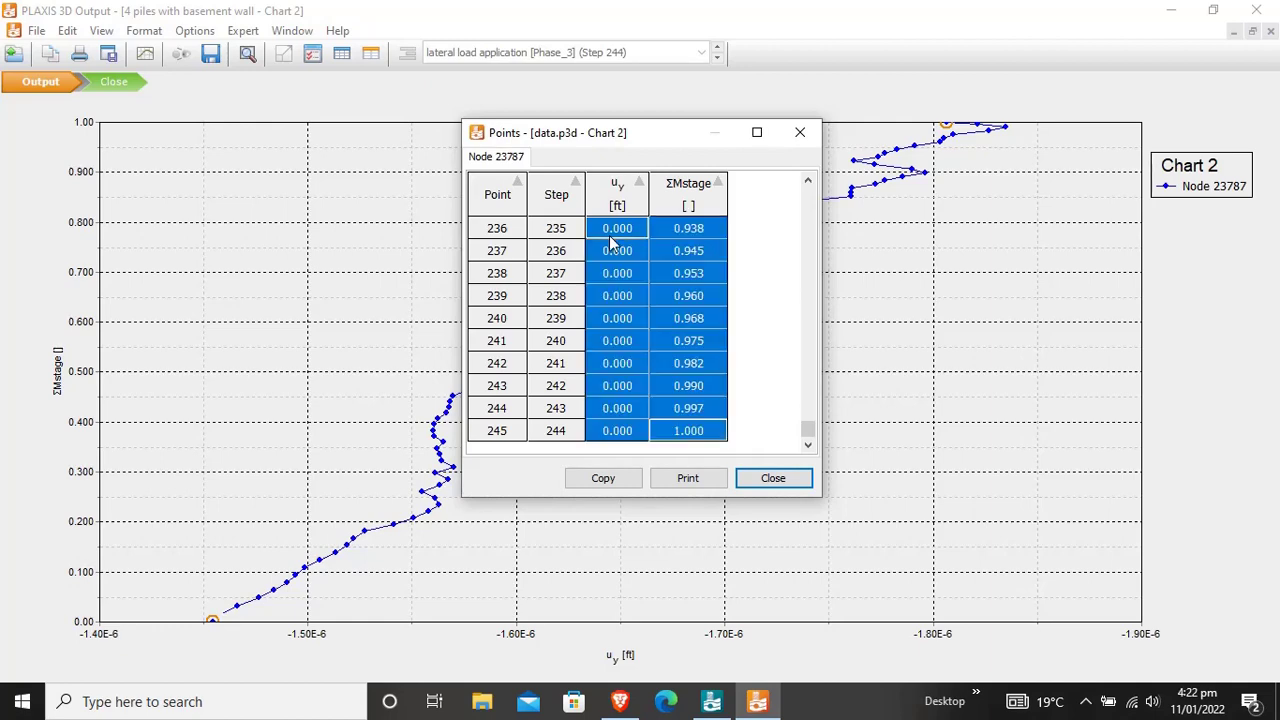
click(603, 477)
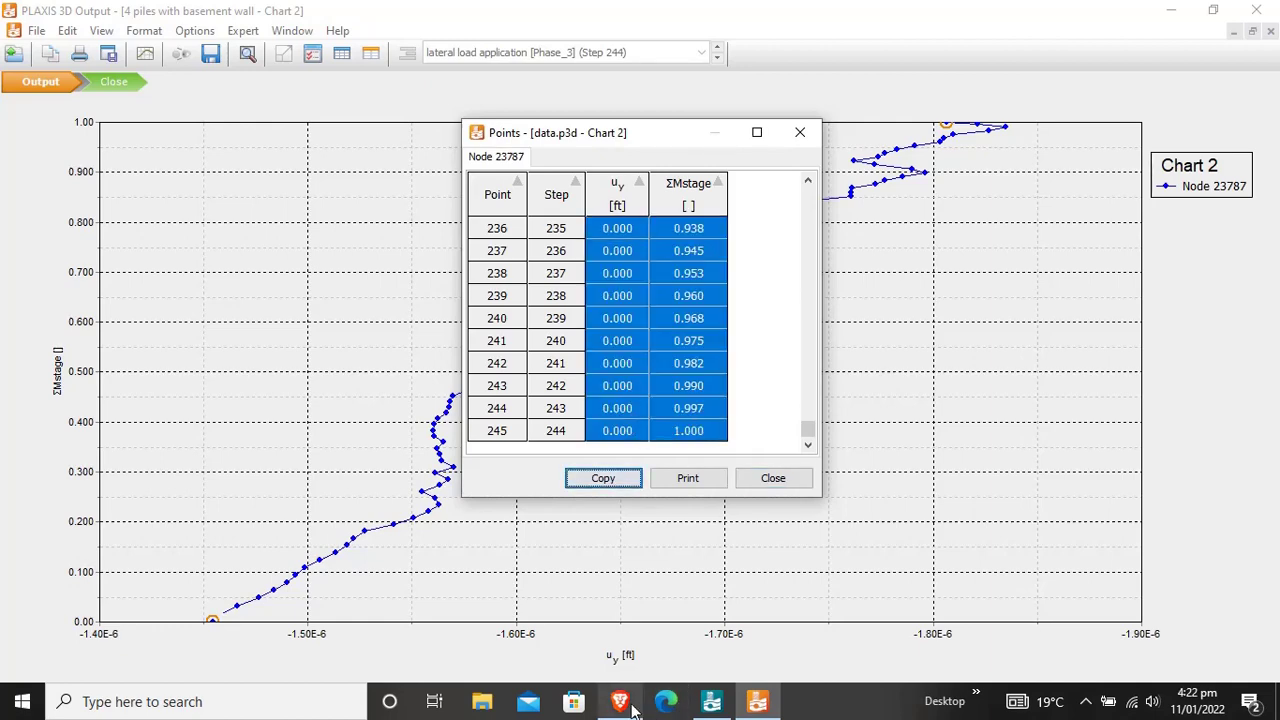
Create a new Microsoft Excel Worksheet on the desktop and open it in Excel
click(1162, 12)
click(1176, 9)
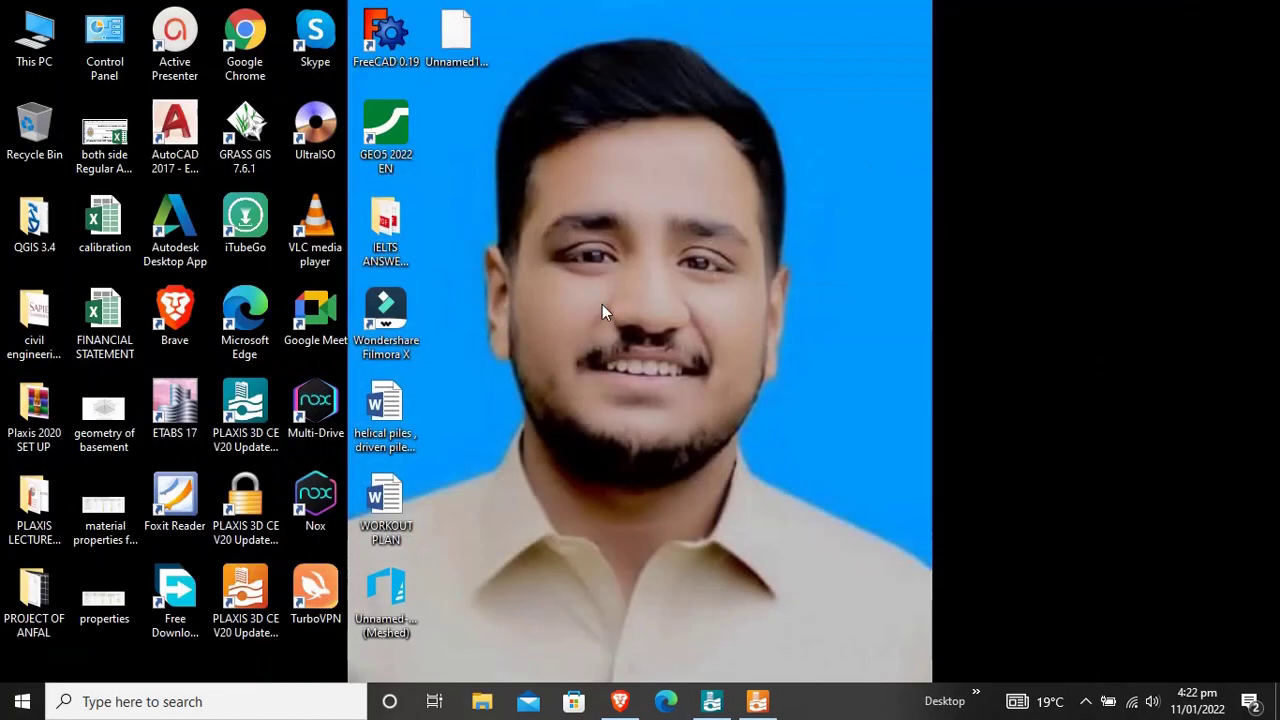
right_click(602, 304)
mouse_move(676, 483)
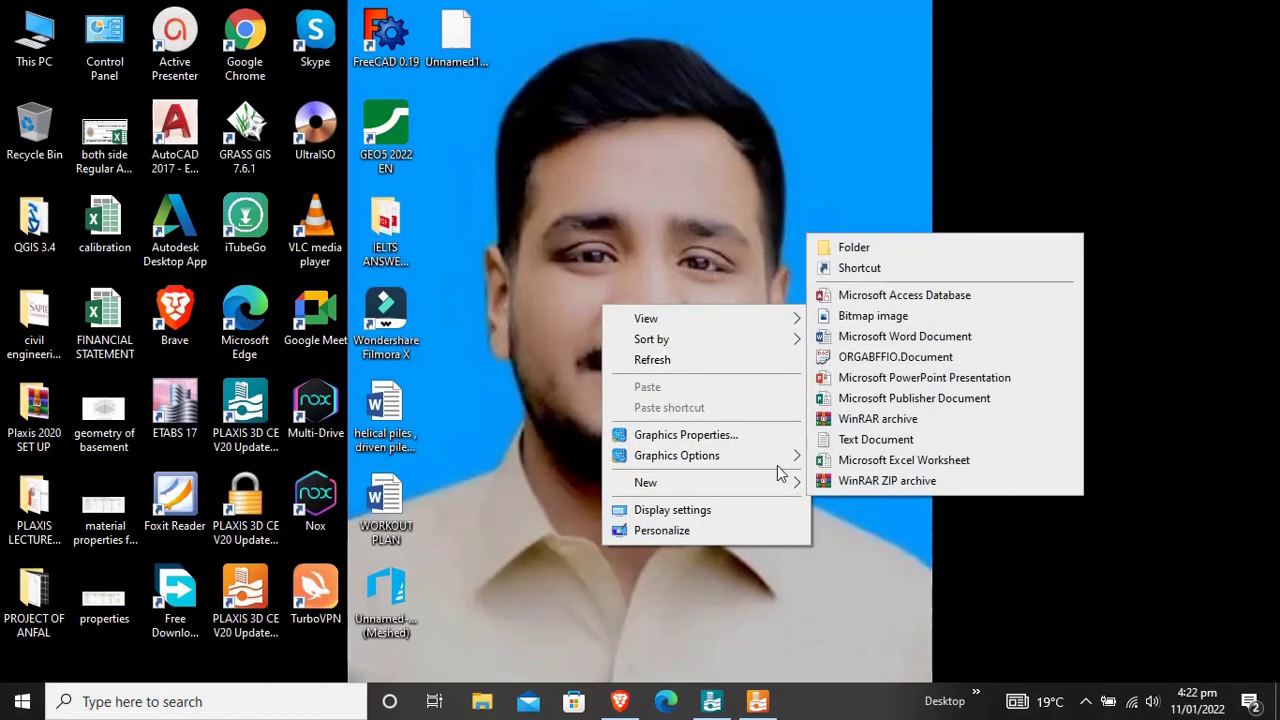
click(923, 461)
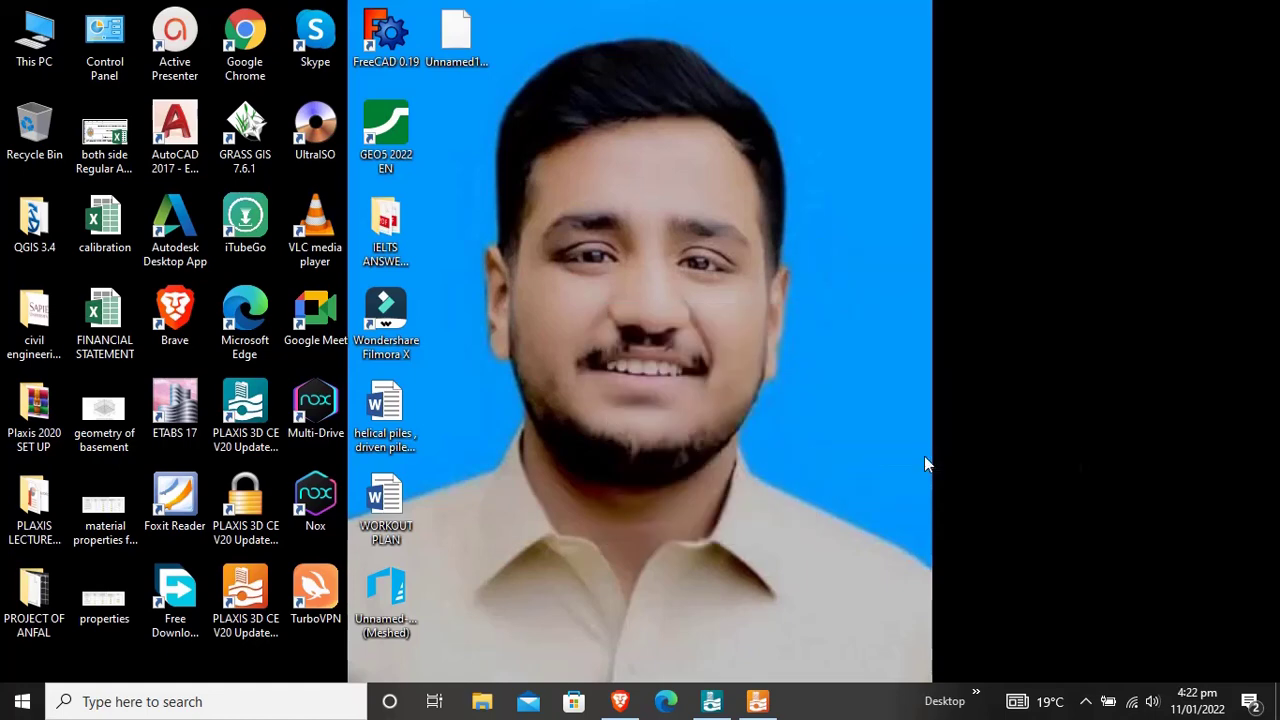
click(647, 418)
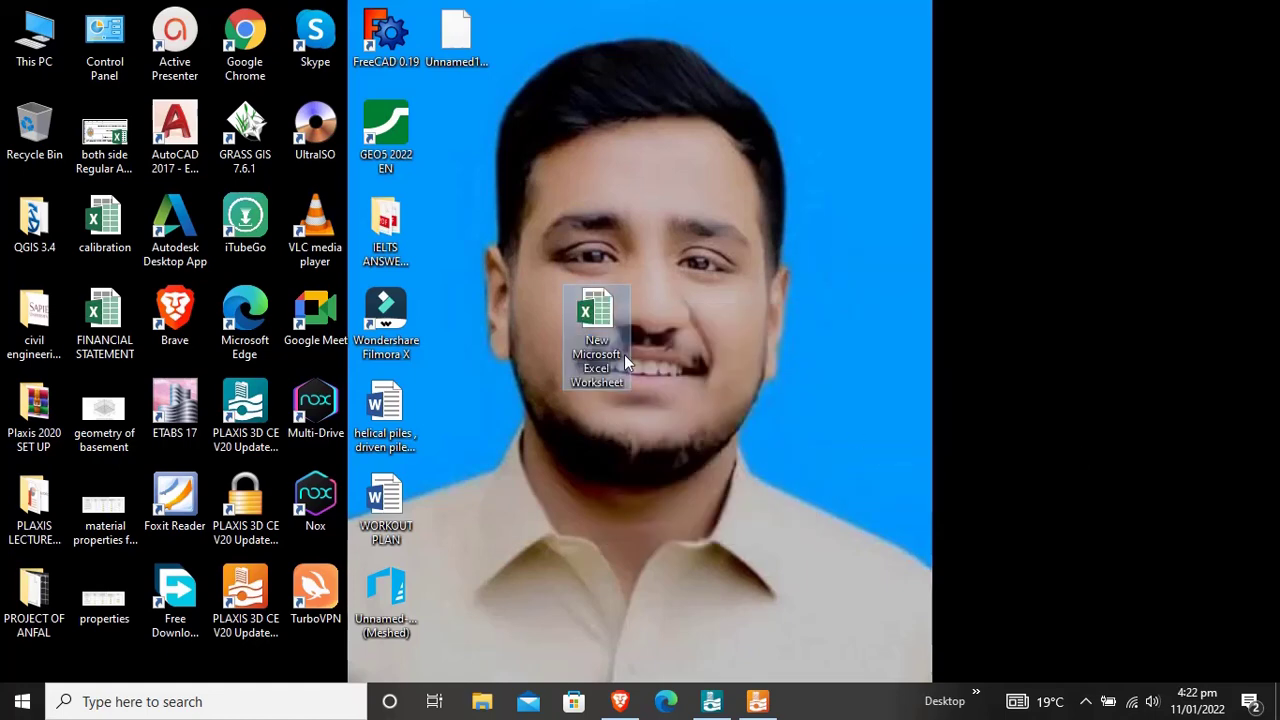
double_click(597, 330)
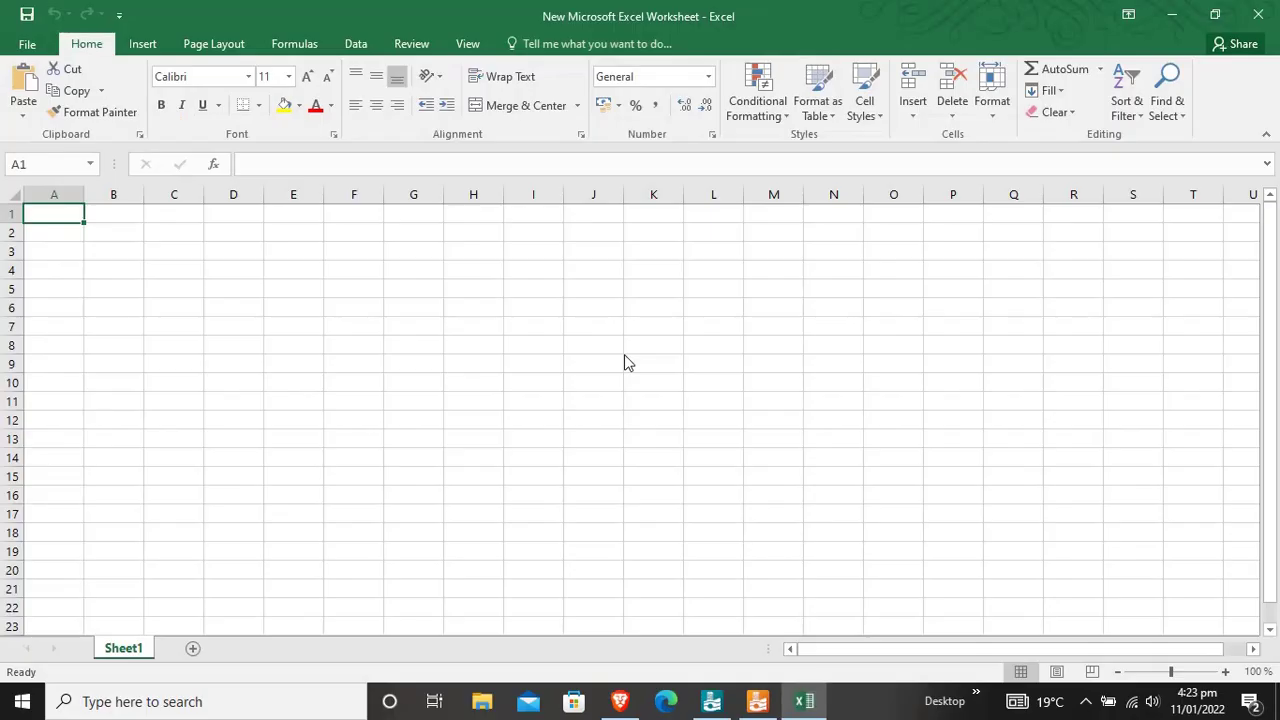
Paste the copied curve points at cell D2 and widen columns F and G to fit the u_y and ΣMstage headings
click(211, 237)
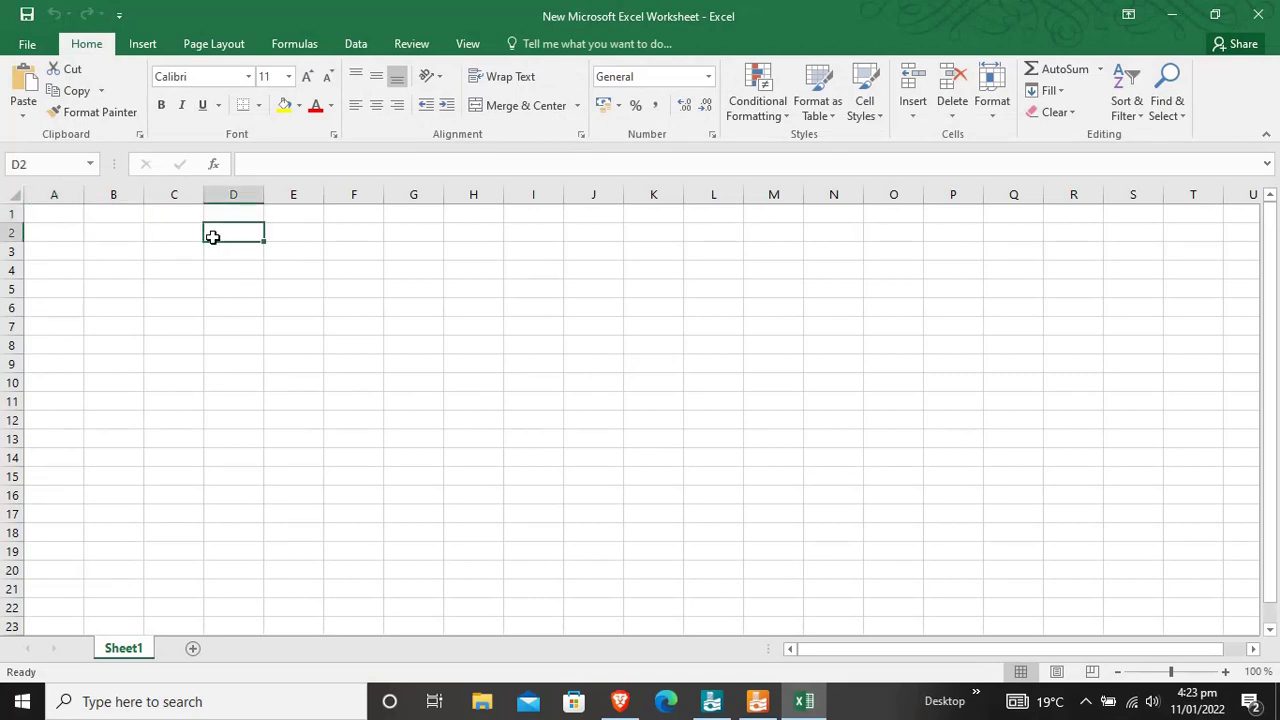
key(ctrl+v)
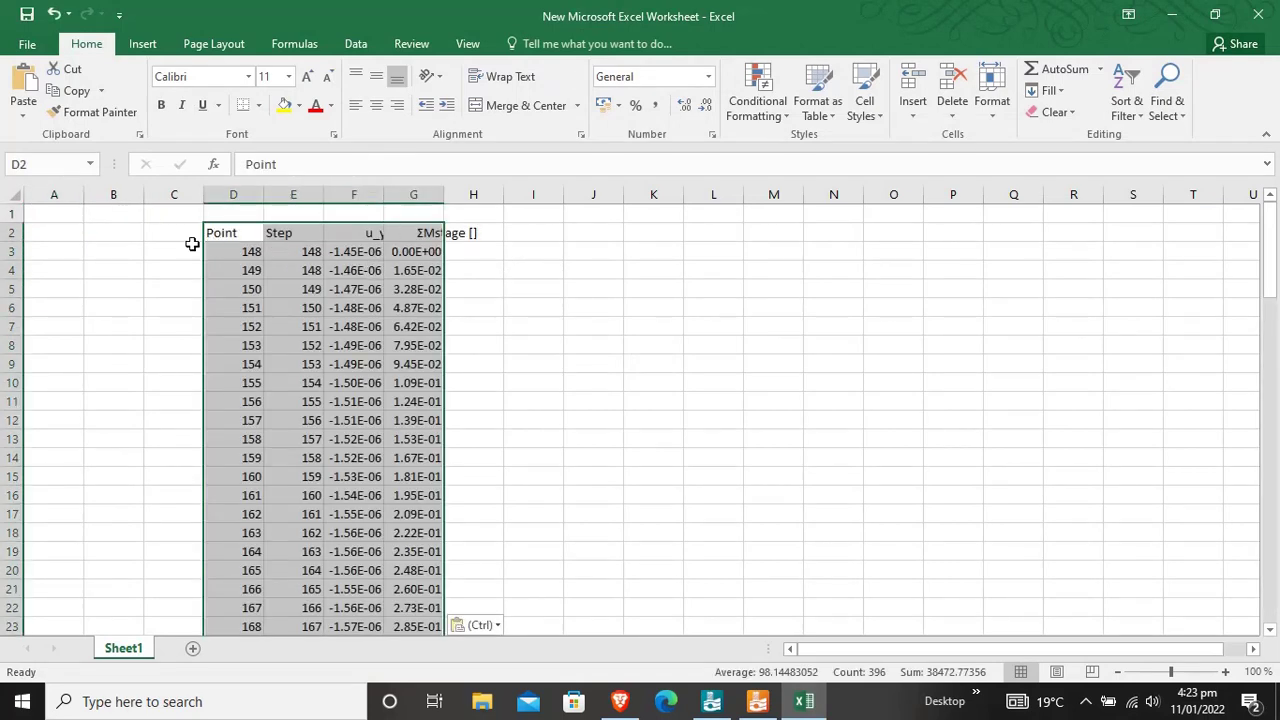
drag(441, 198, 492, 197)
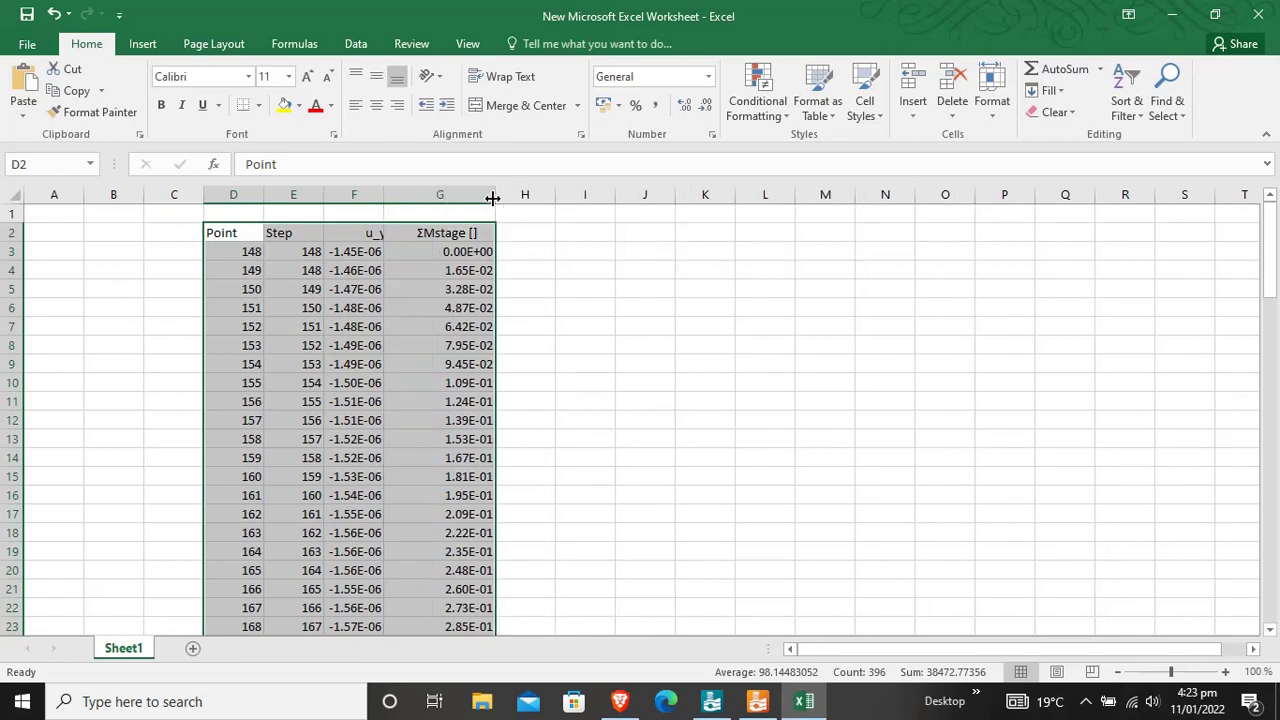
click(448, 252)
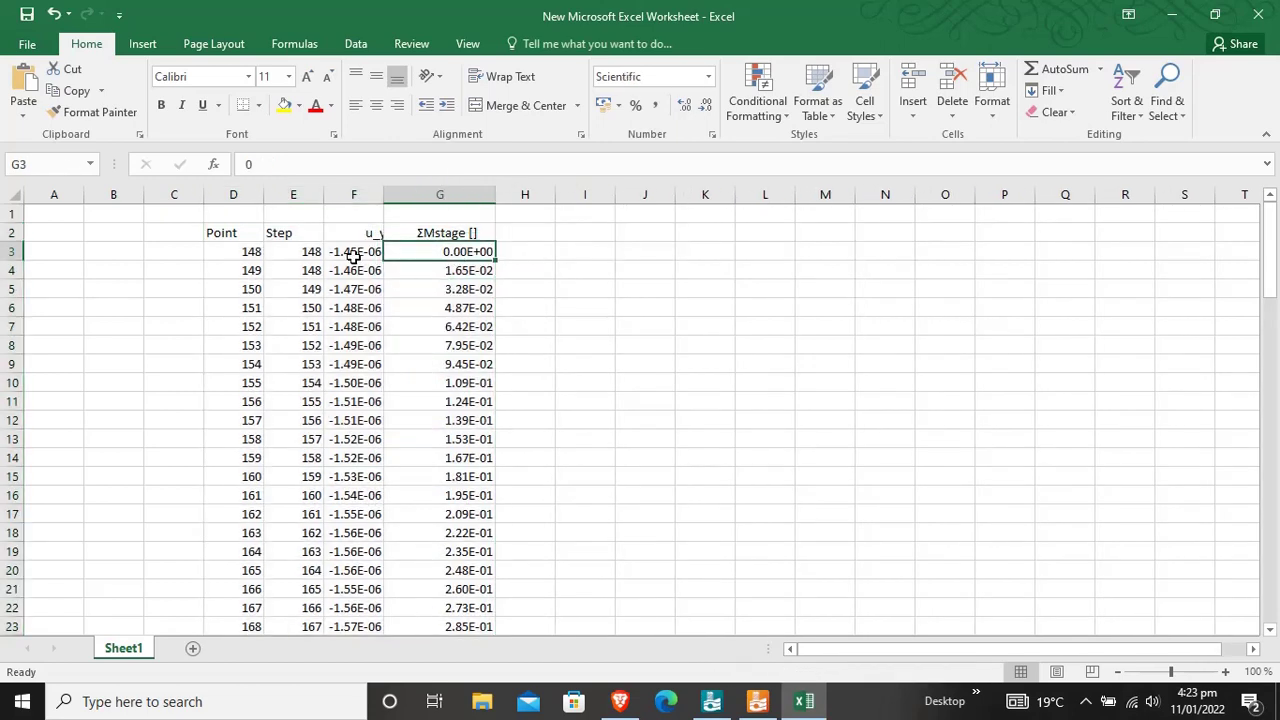
drag(384, 201, 427, 198)
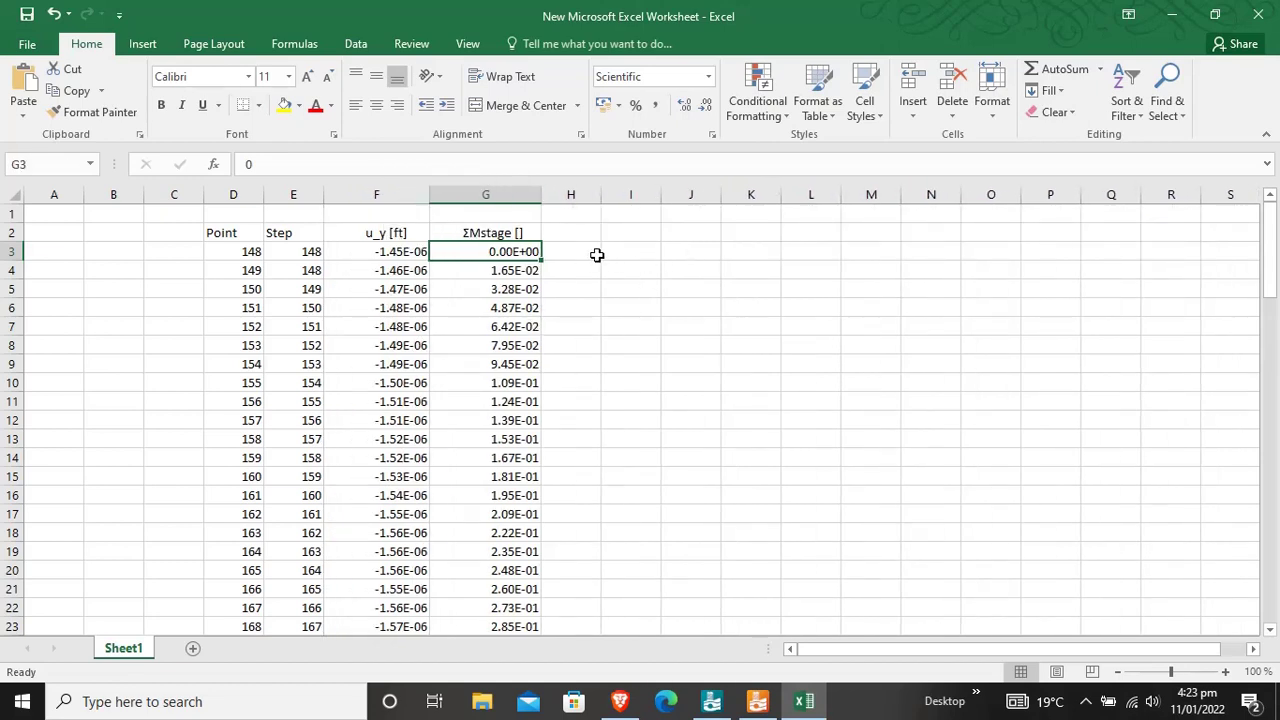
Add a second sheet to the workbook, and switch back to PLAXIS 3D Output to close the Chart 2 points table
click(193, 649)
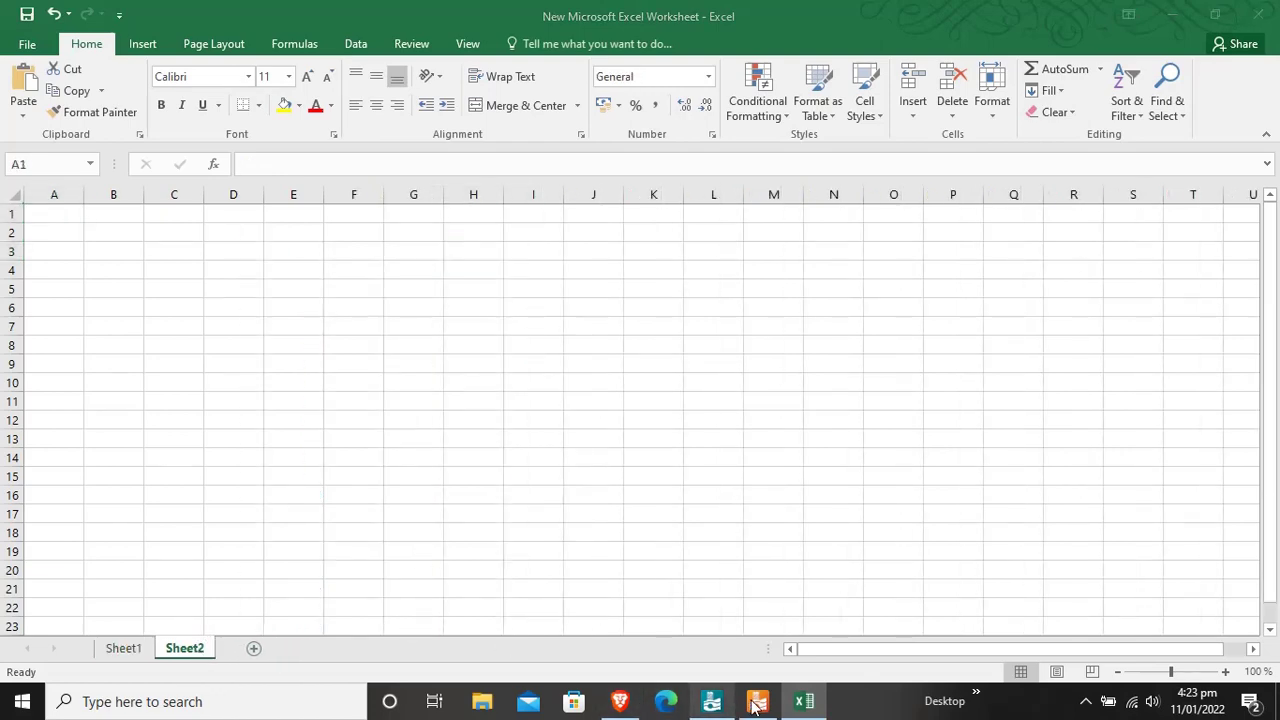
click(755, 703)
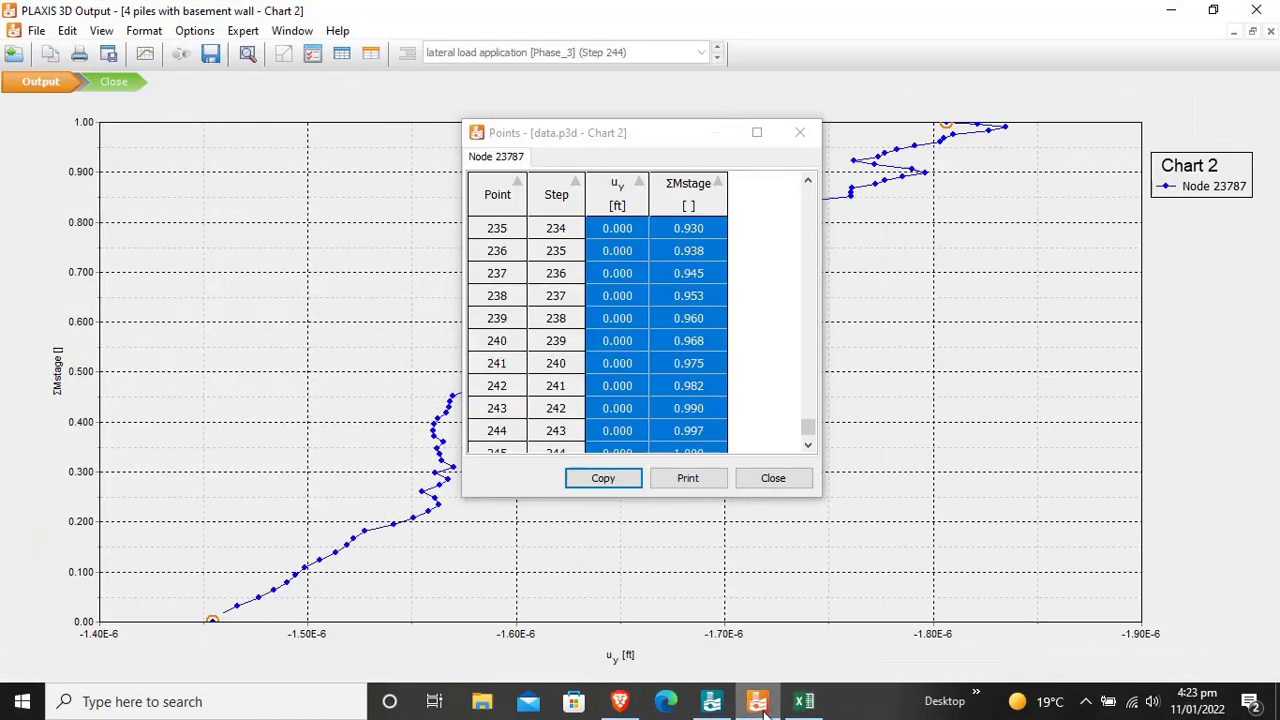
click(773, 478)
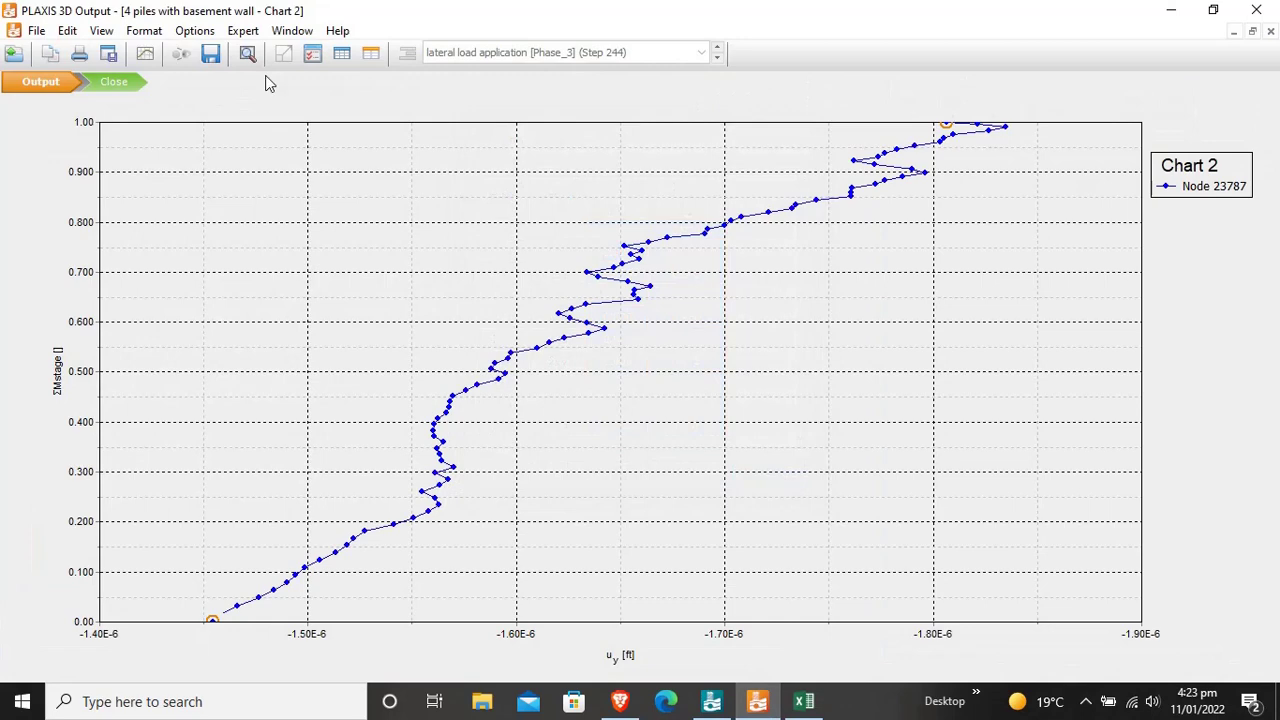
click(145, 53)
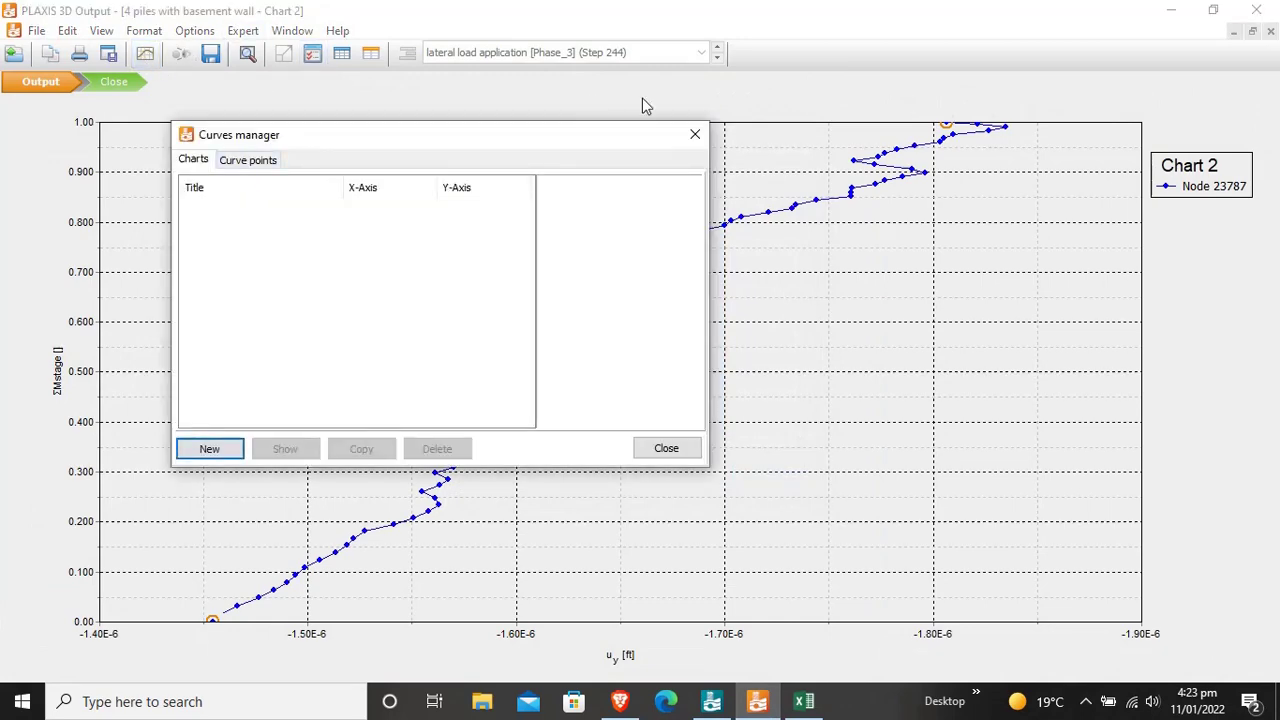
click(690, 135)
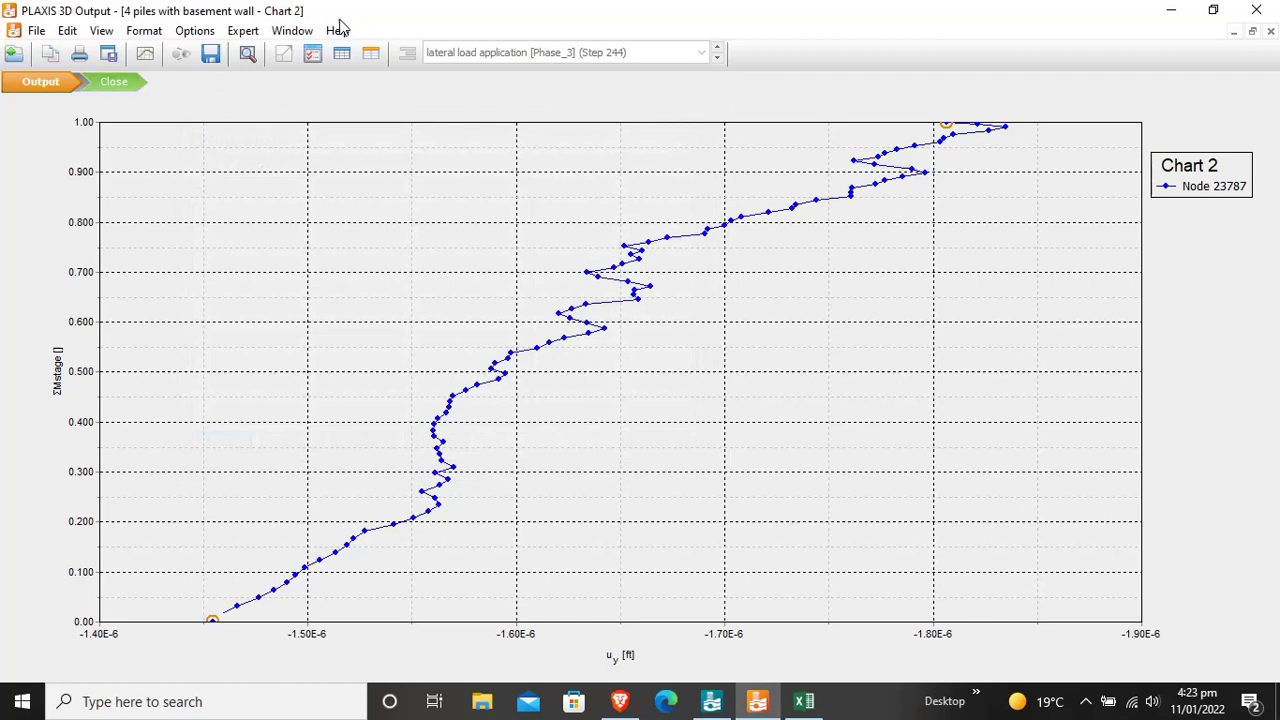
click(108, 53)
click(146, 54)
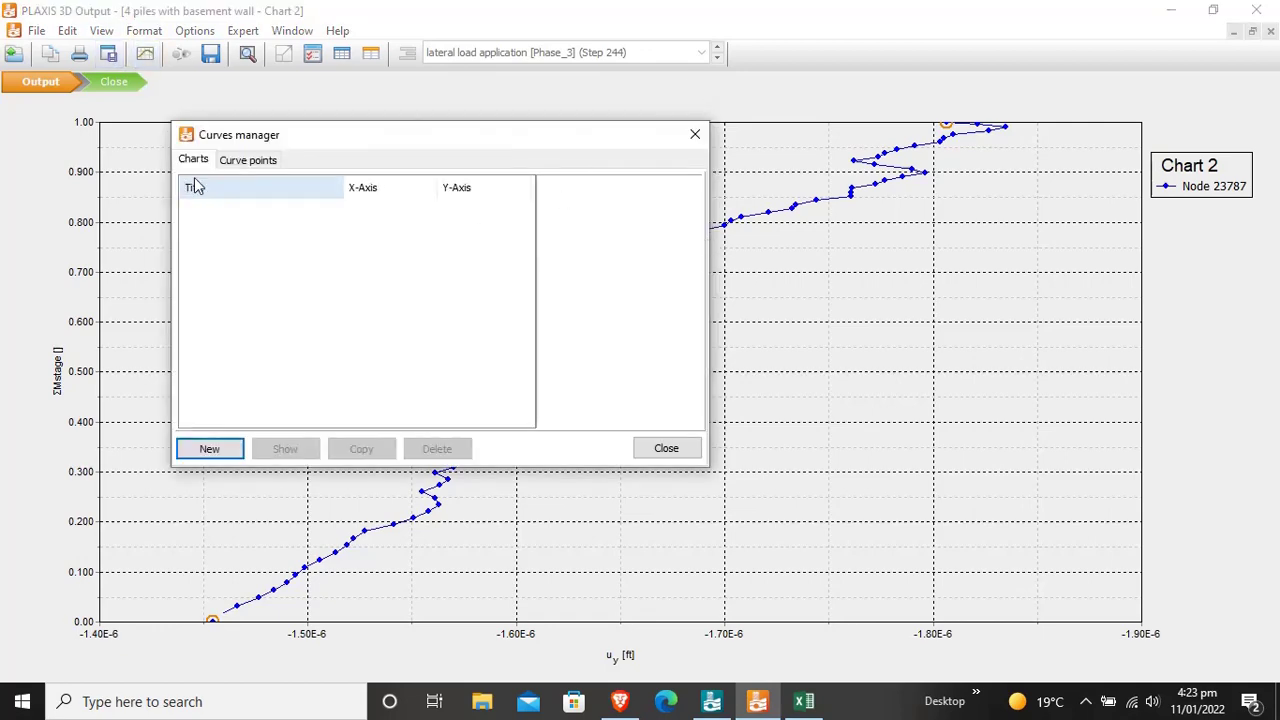
click(695, 135)
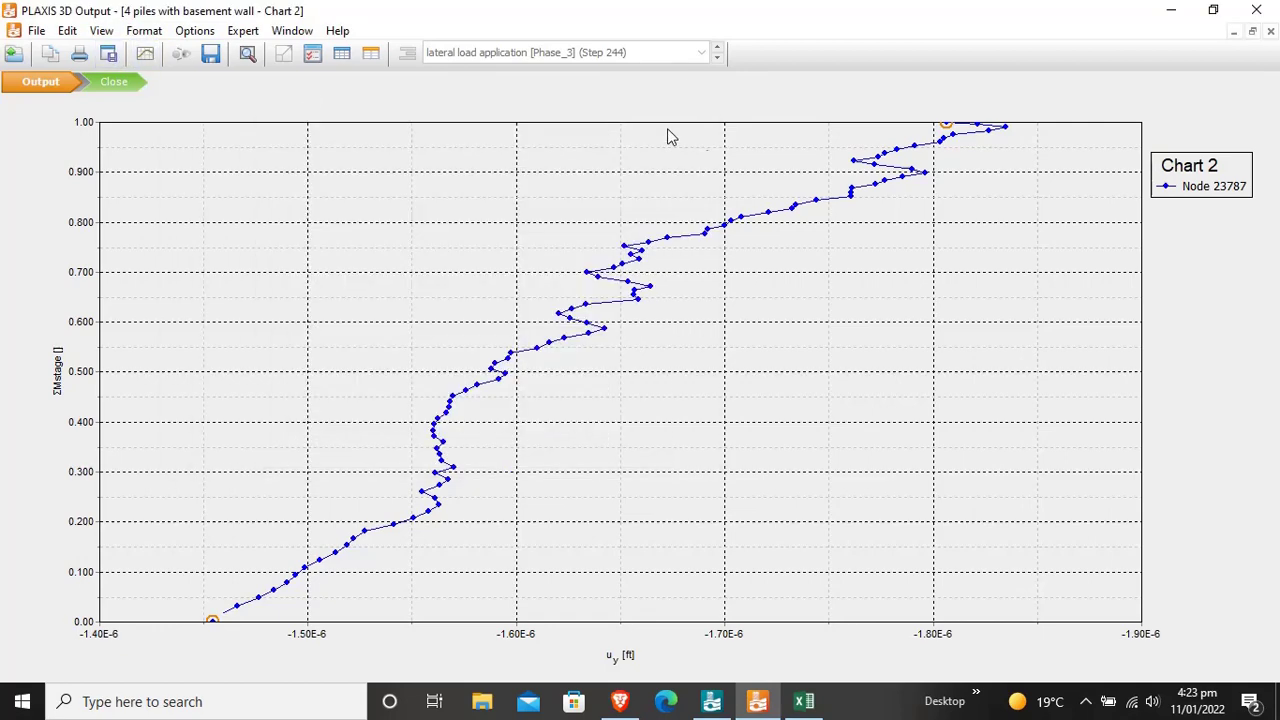
click(370, 53)
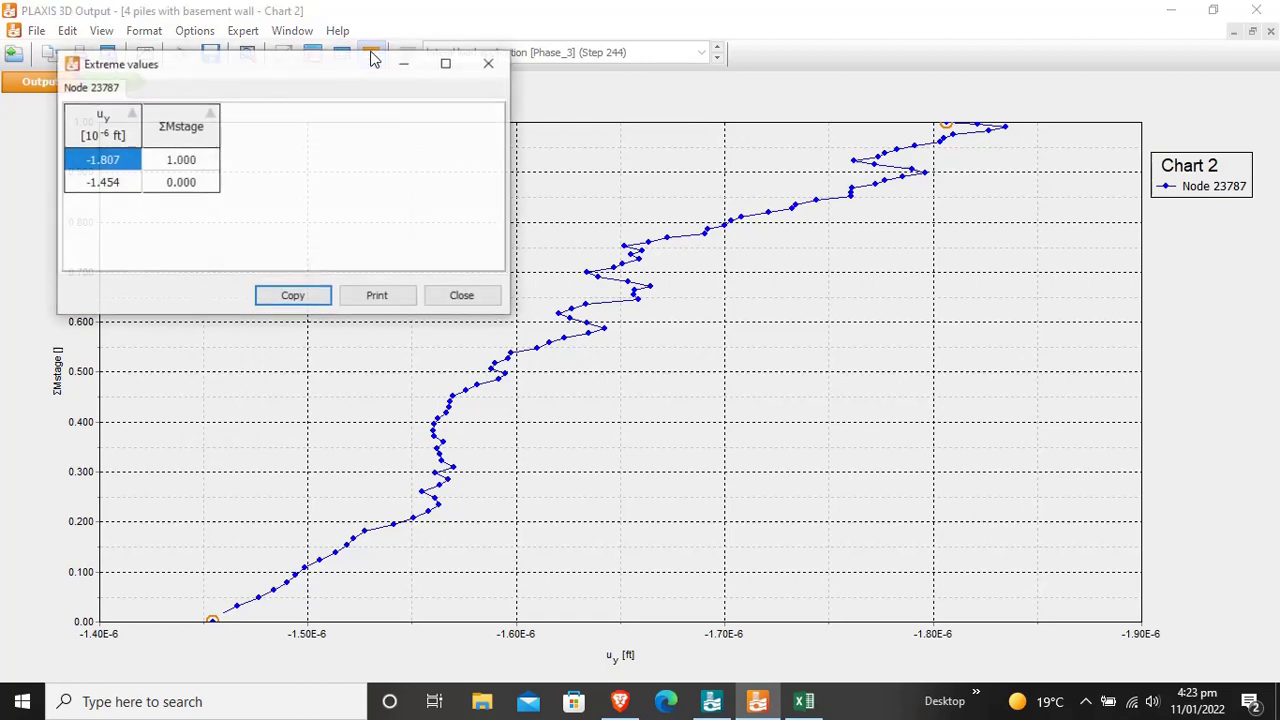
click(460, 64)
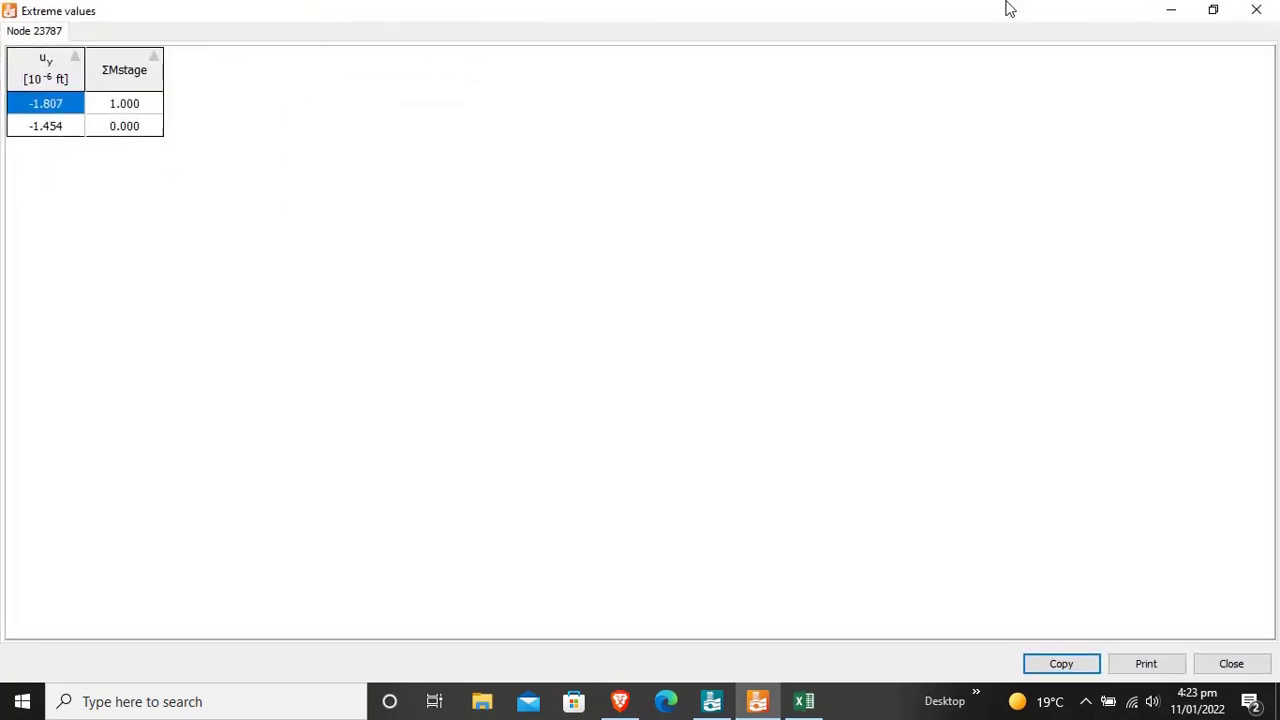
click(1256, 9)
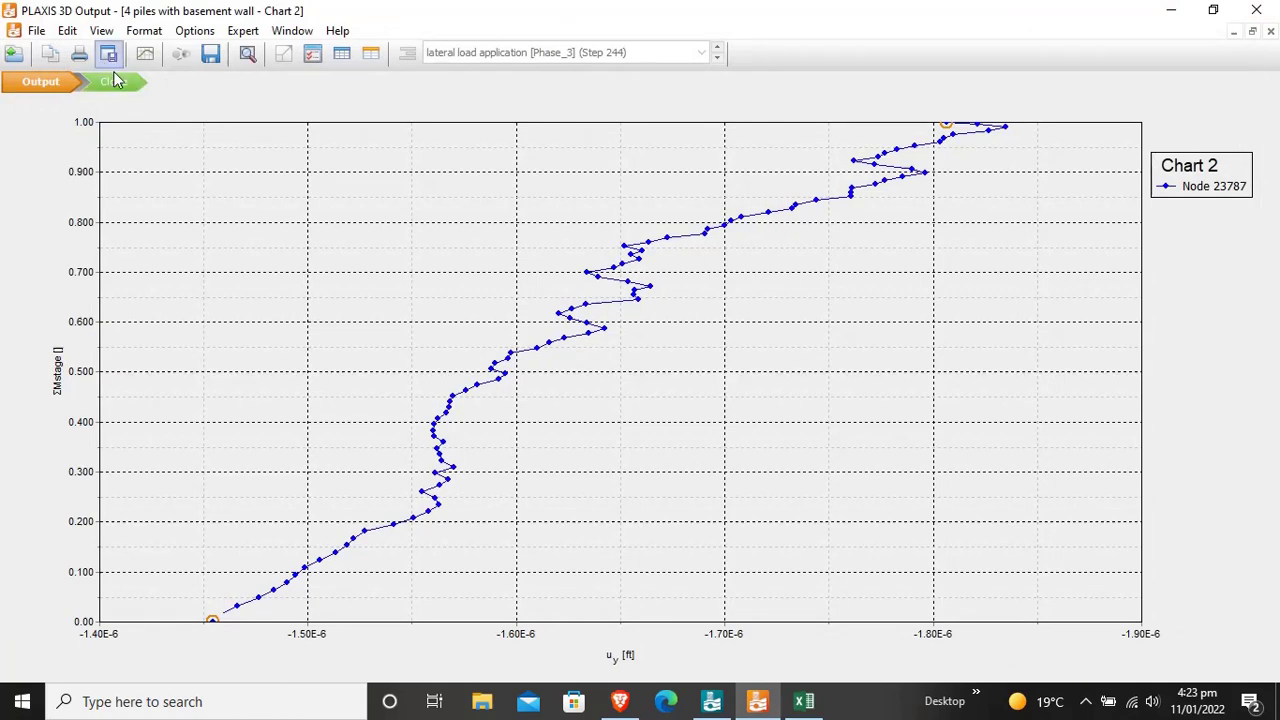
Return to the deformed mesh results view and display the vertical load application [Phase_2] results
click(292, 30)
mouse_move(337, 30)
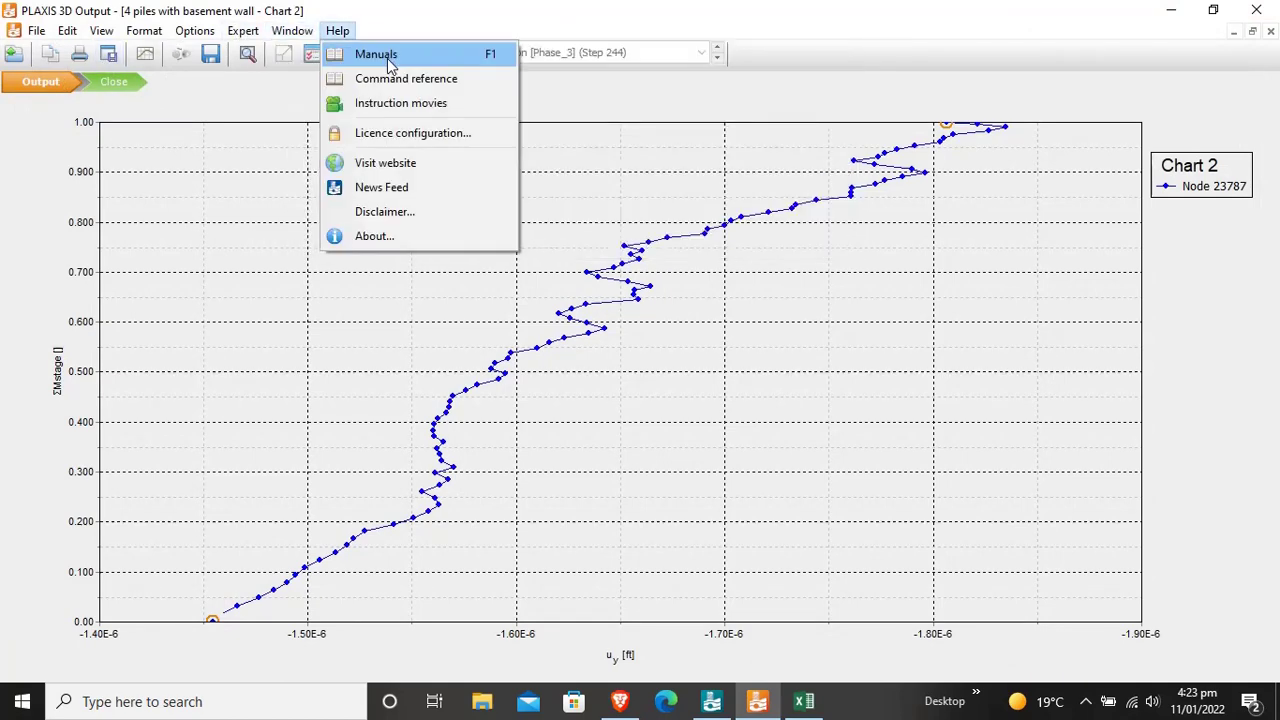
click(330, 78)
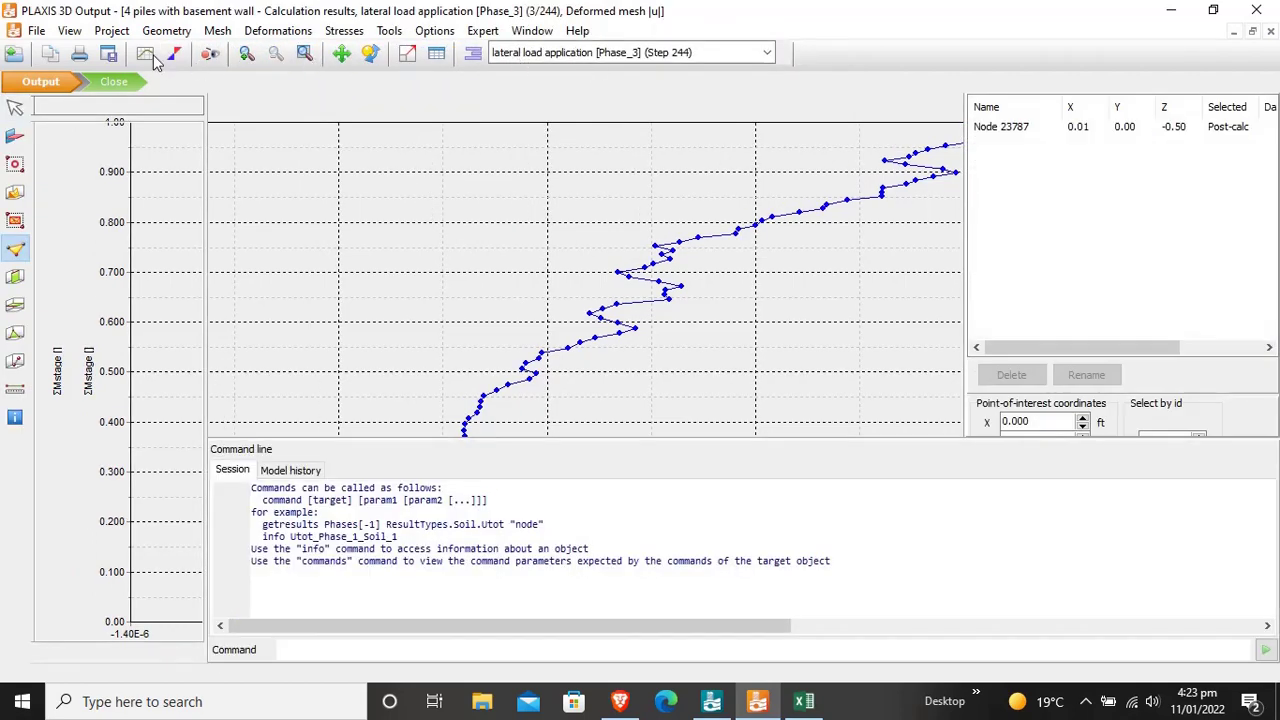
click(764, 57)
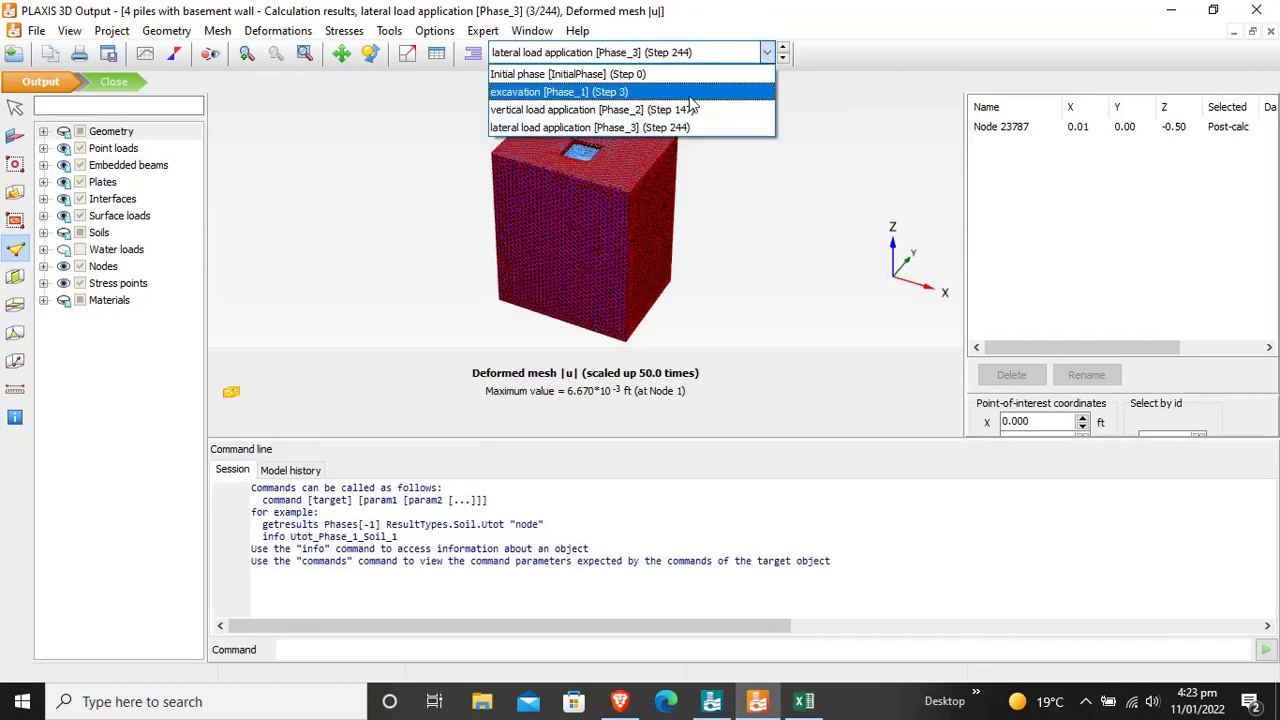
click(615, 101)
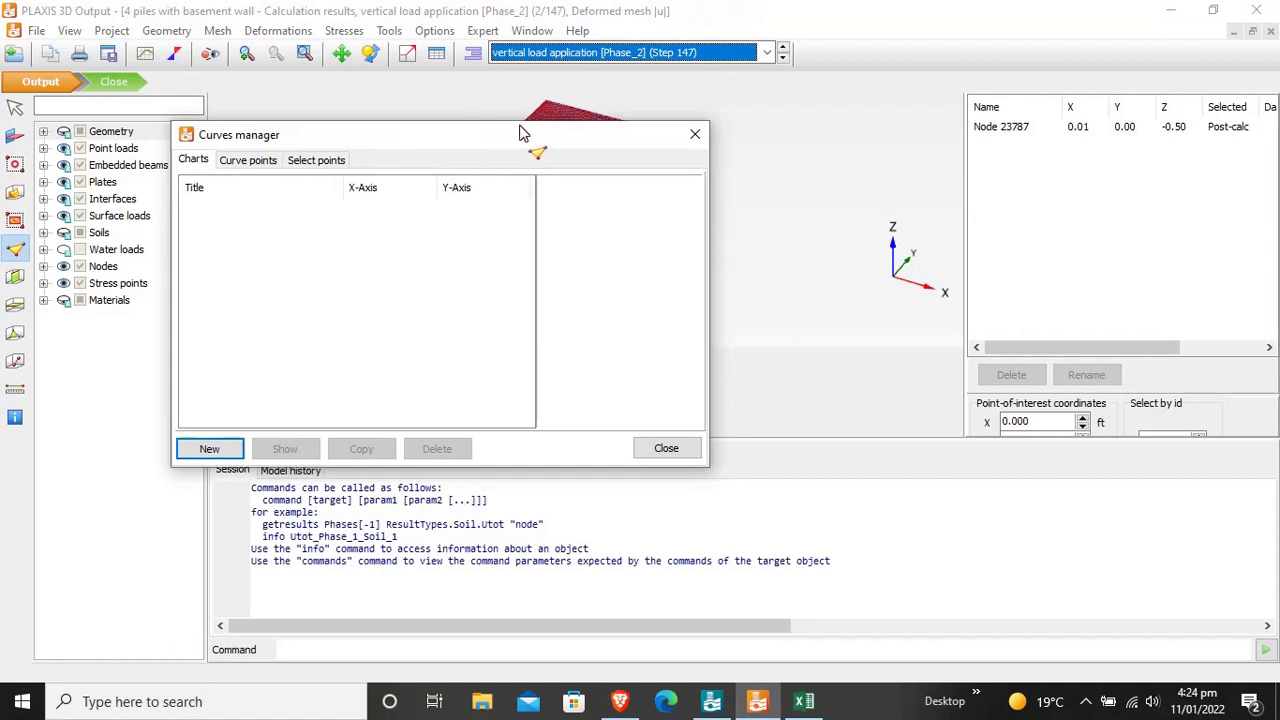
Check the available curve points in the Curves manager and start a new chart
drag(696, 147, 586, 124)
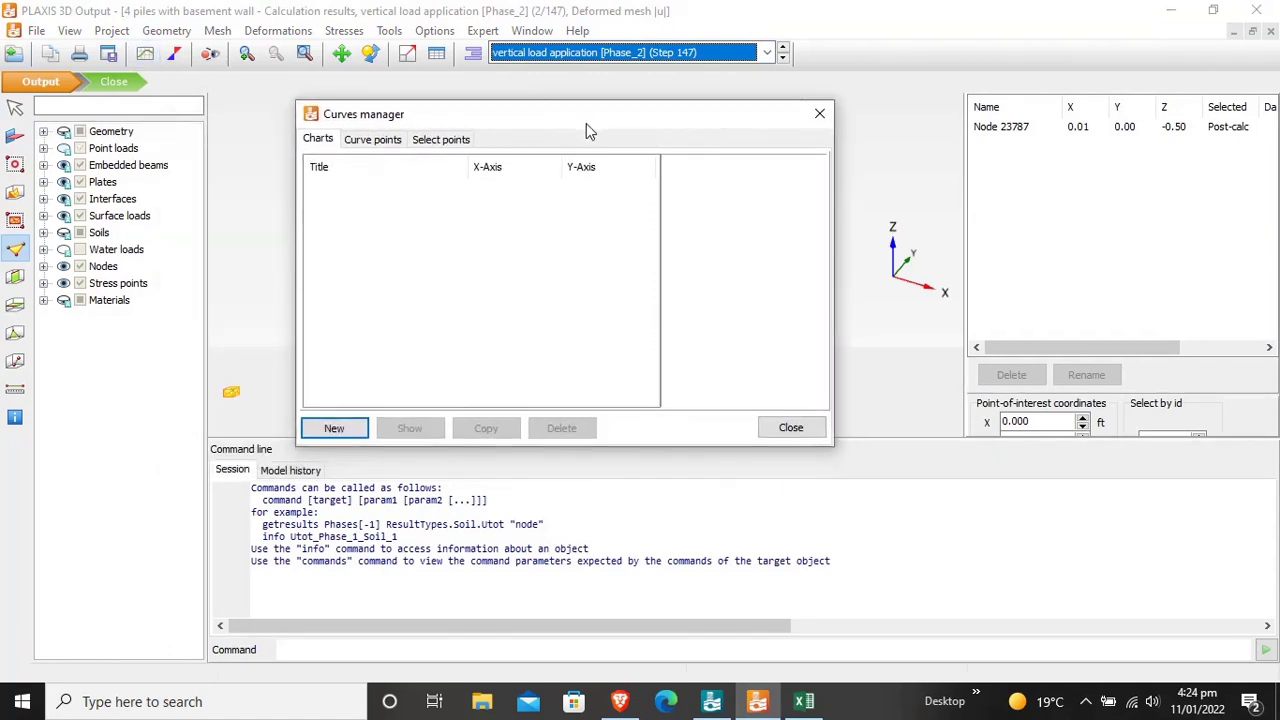
click(441, 139)
click(378, 140)
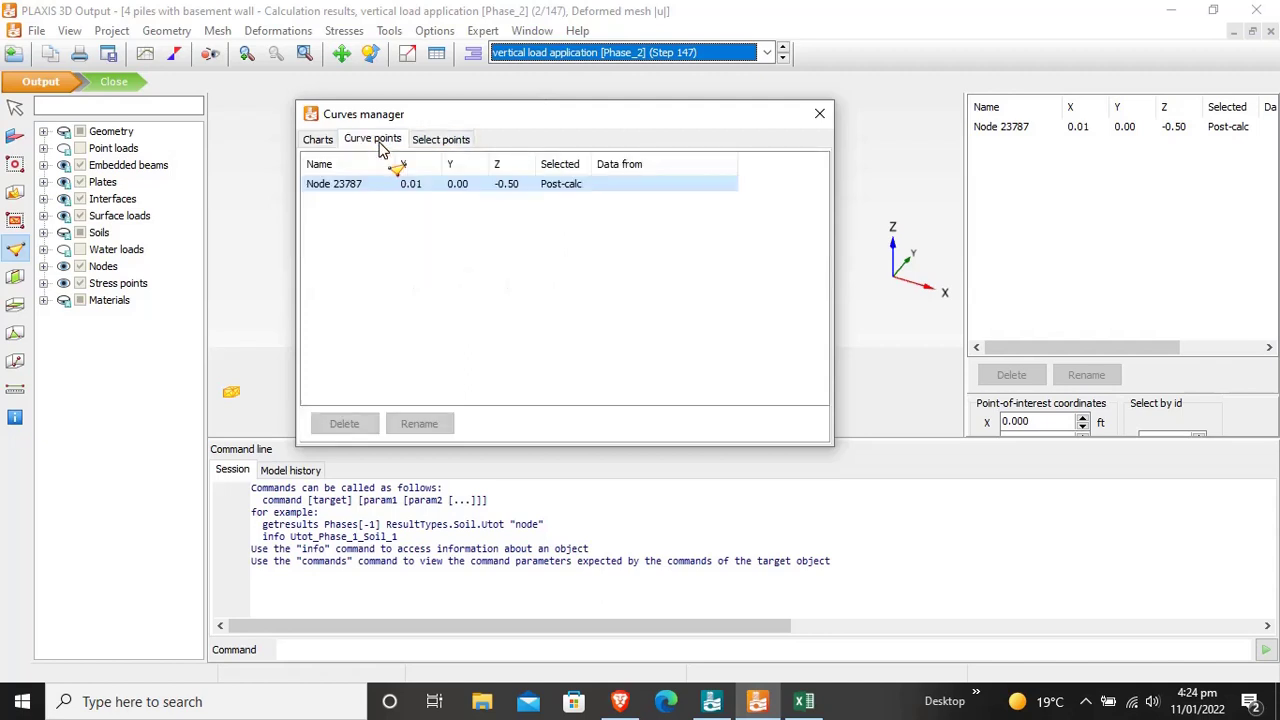
click(324, 141)
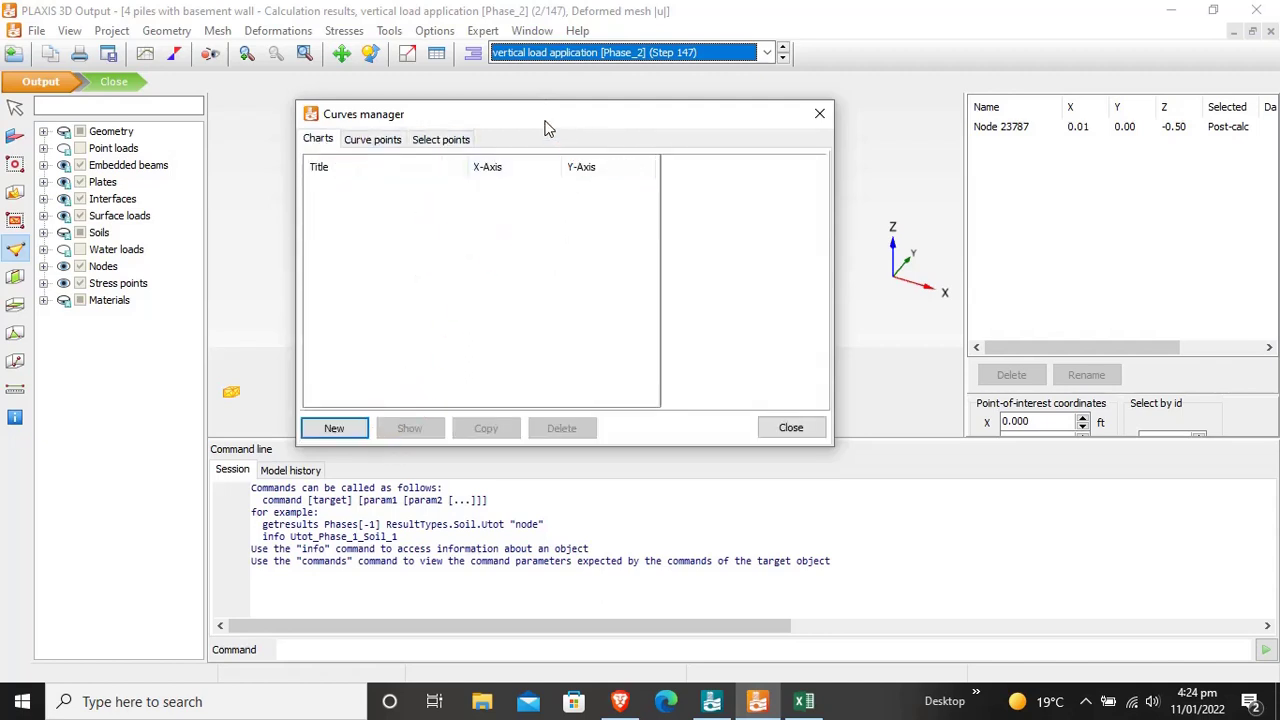
click(340, 427)
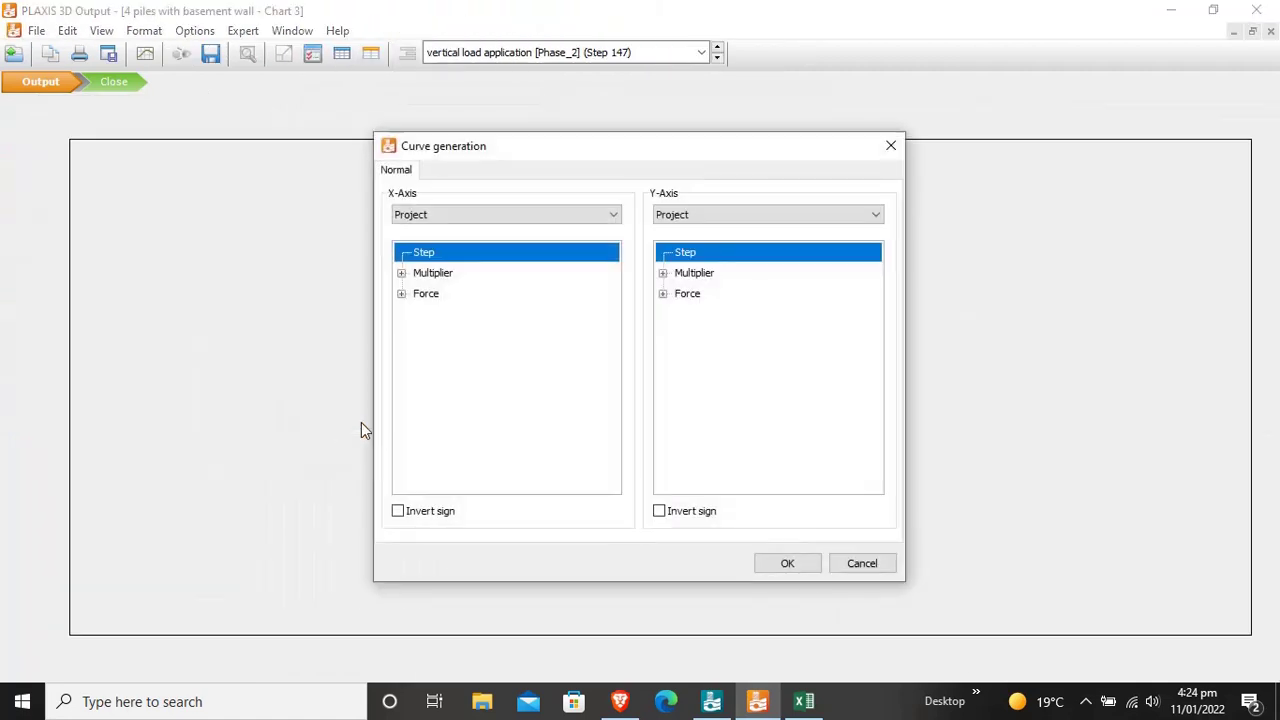
Assign Node 23787's total displacement u_z to the new curve's X-axis
click(529, 210)
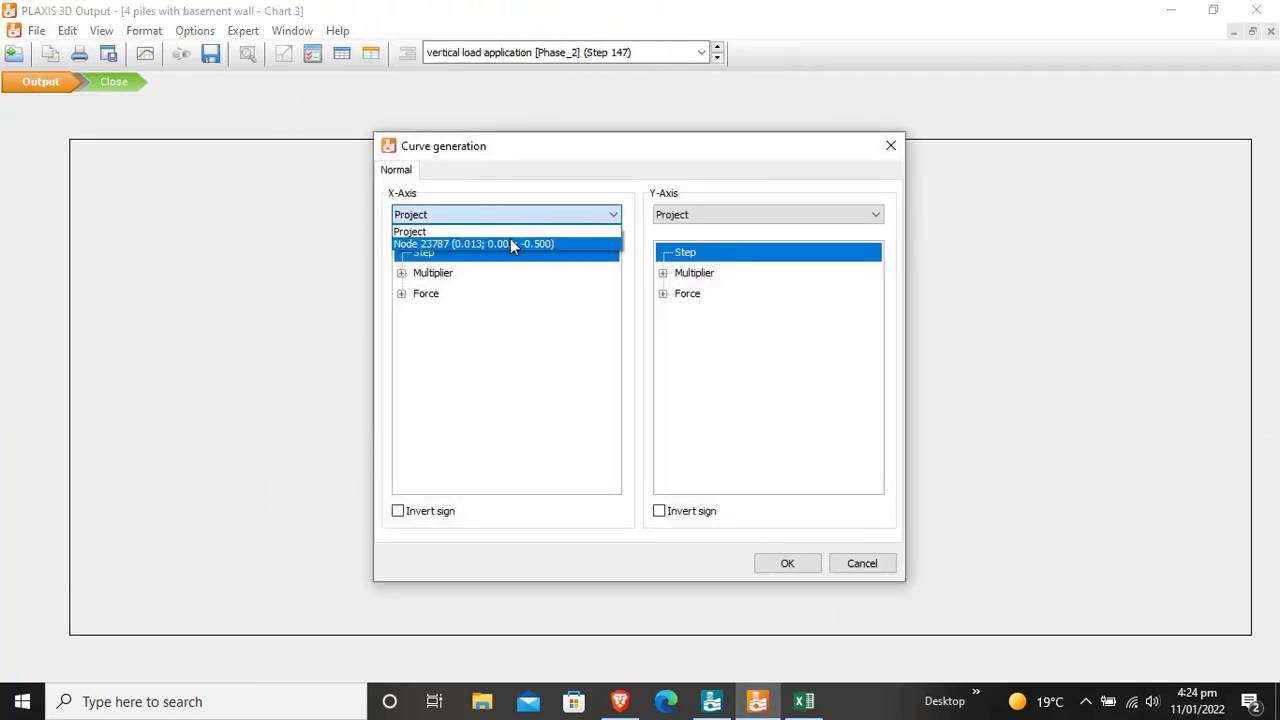
click(510, 242)
click(401, 253)
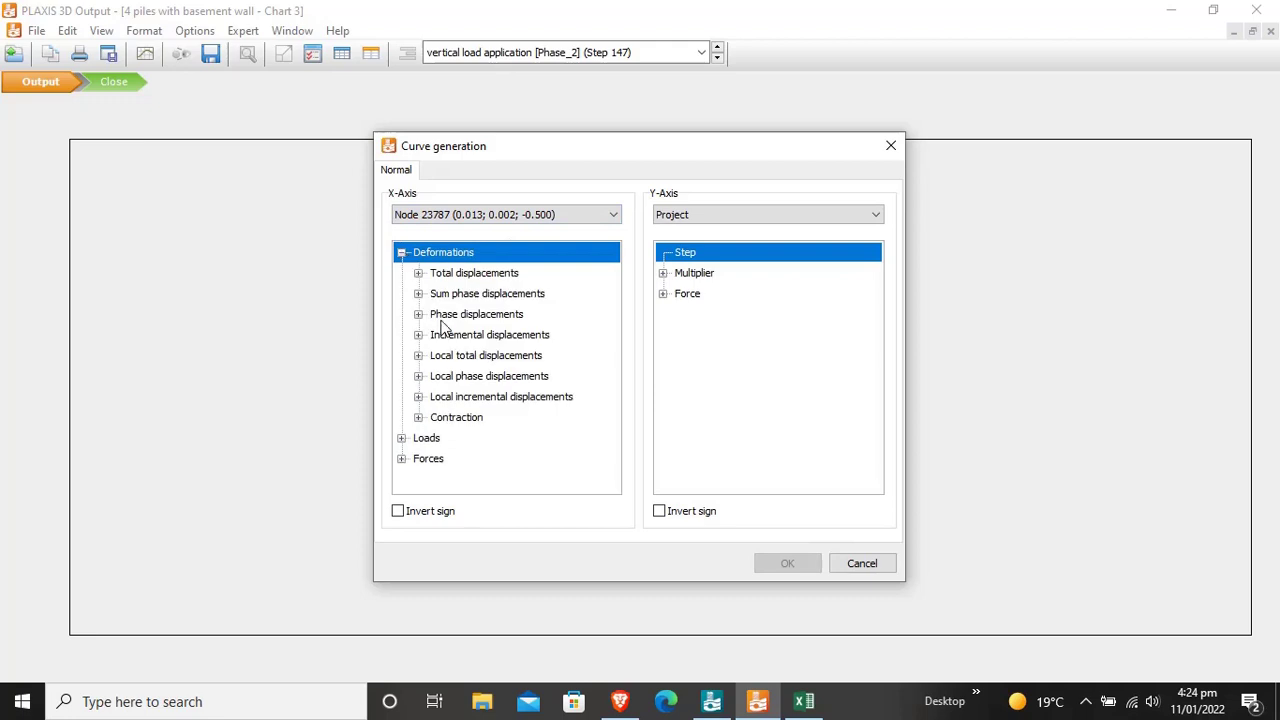
click(418, 274)
click(450, 358)
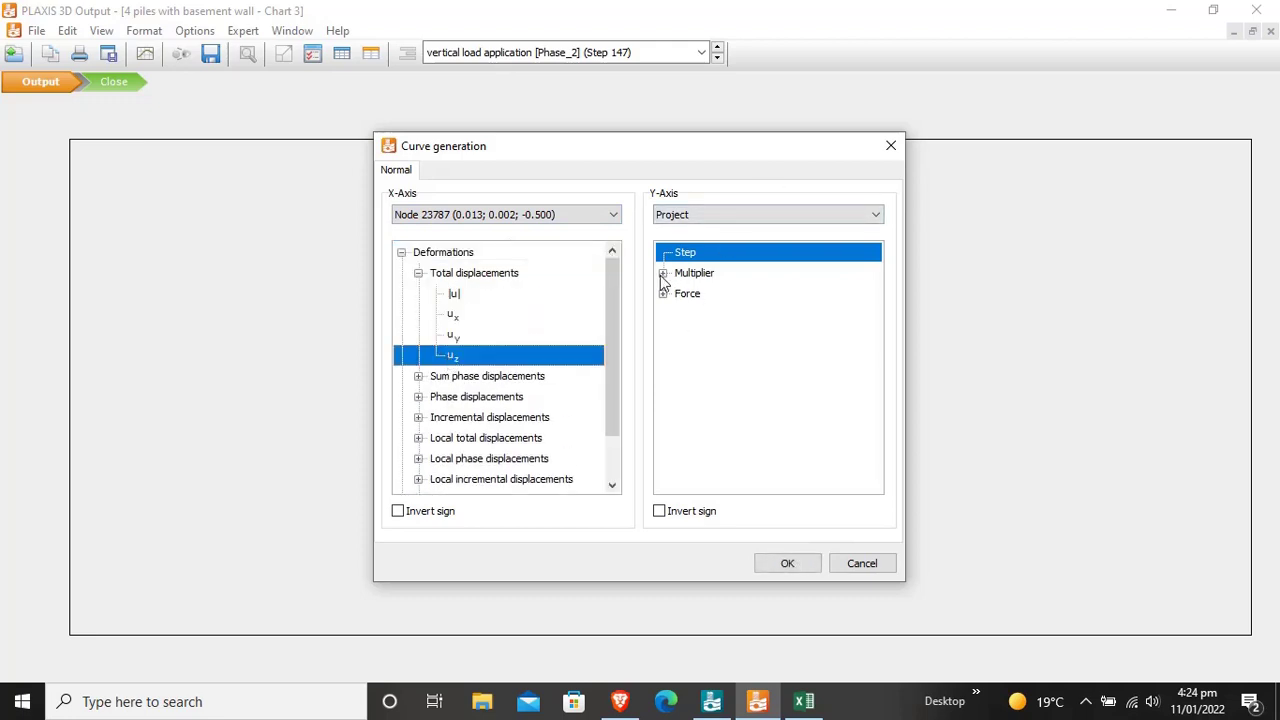
Assign the project multiplier ΣMstage to the Y-axis and generate the curve
click(663, 273)
click(708, 337)
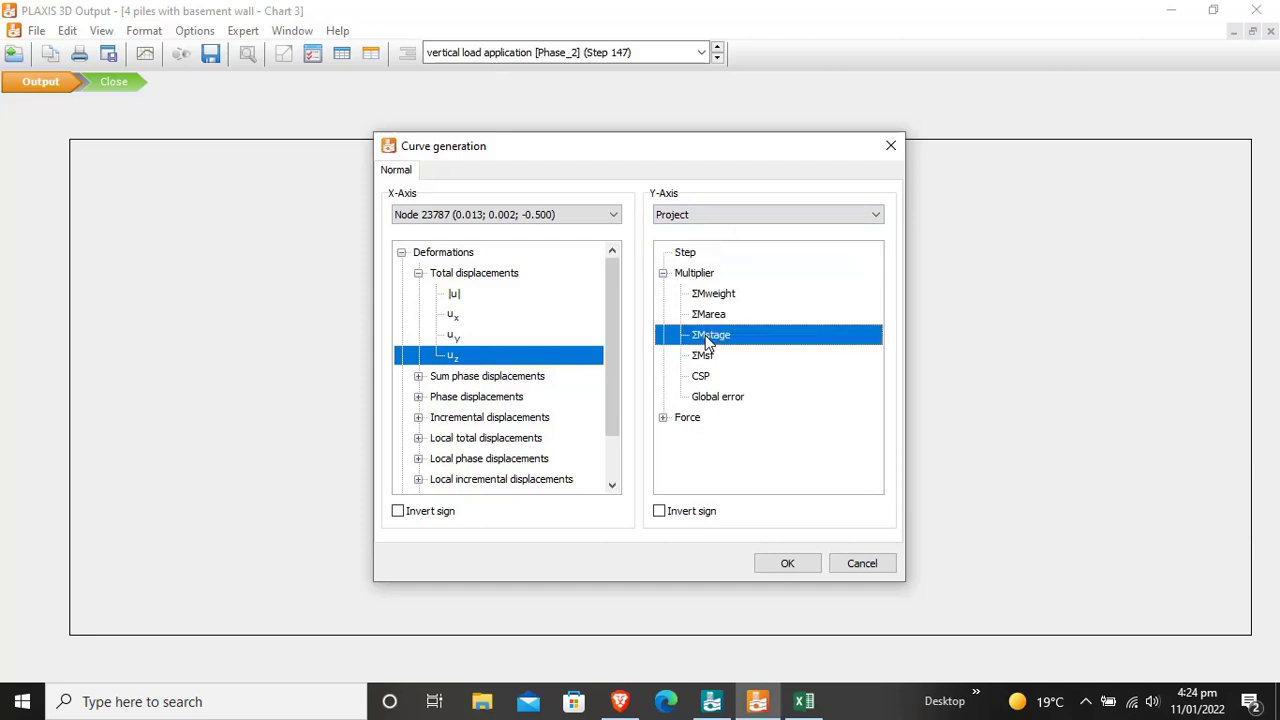
click(787, 564)
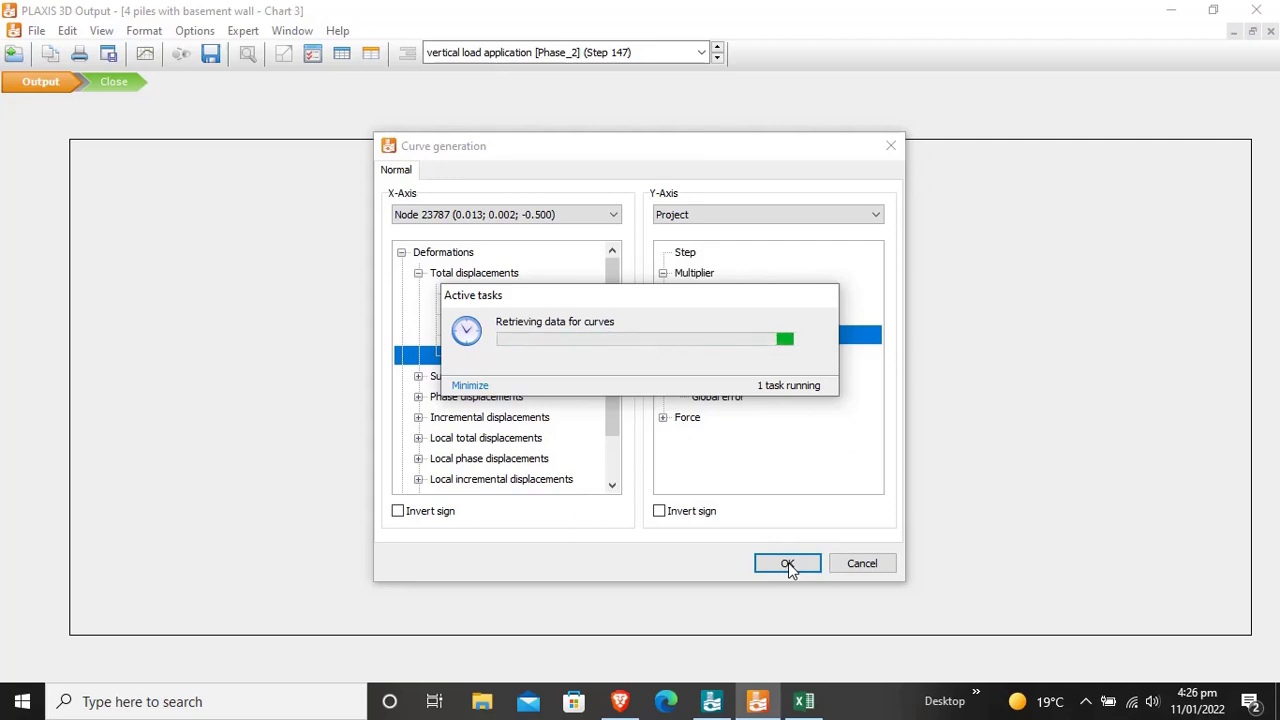
click(788, 564)
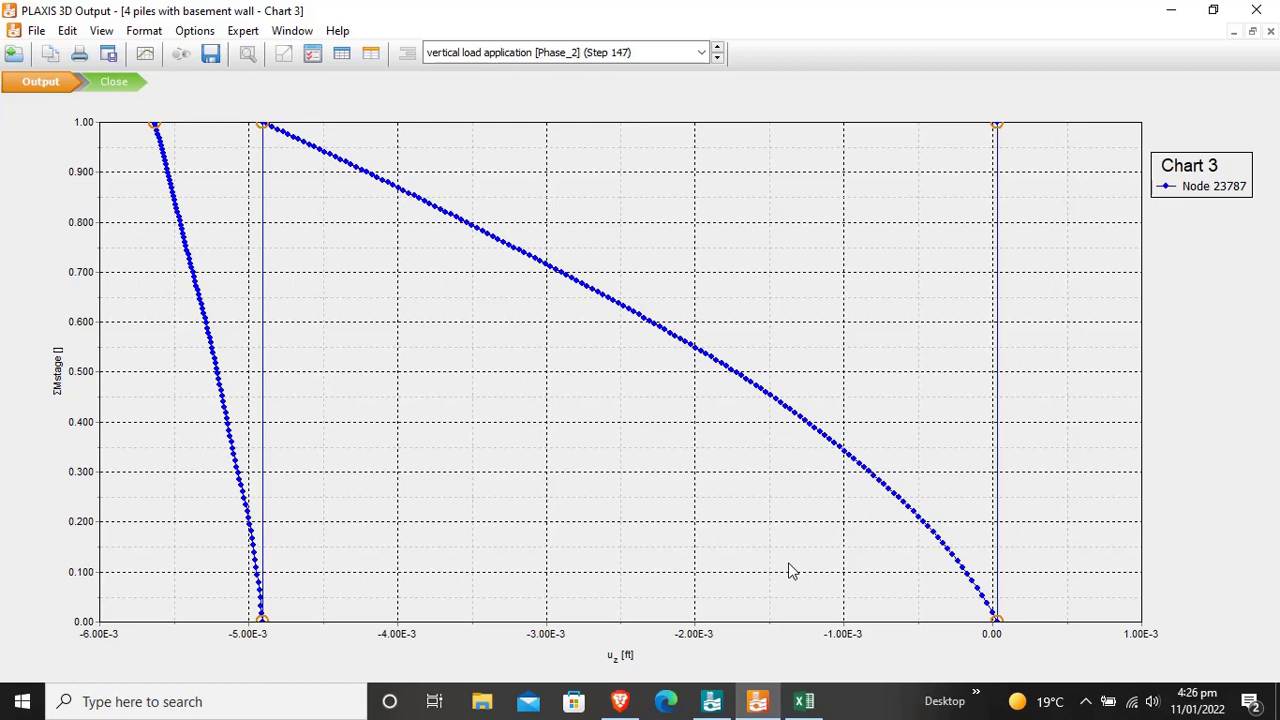
Restrict the Node 23787 curve in Chart 3 to the vertical load application [Phase_2] only
right_click(725, 510)
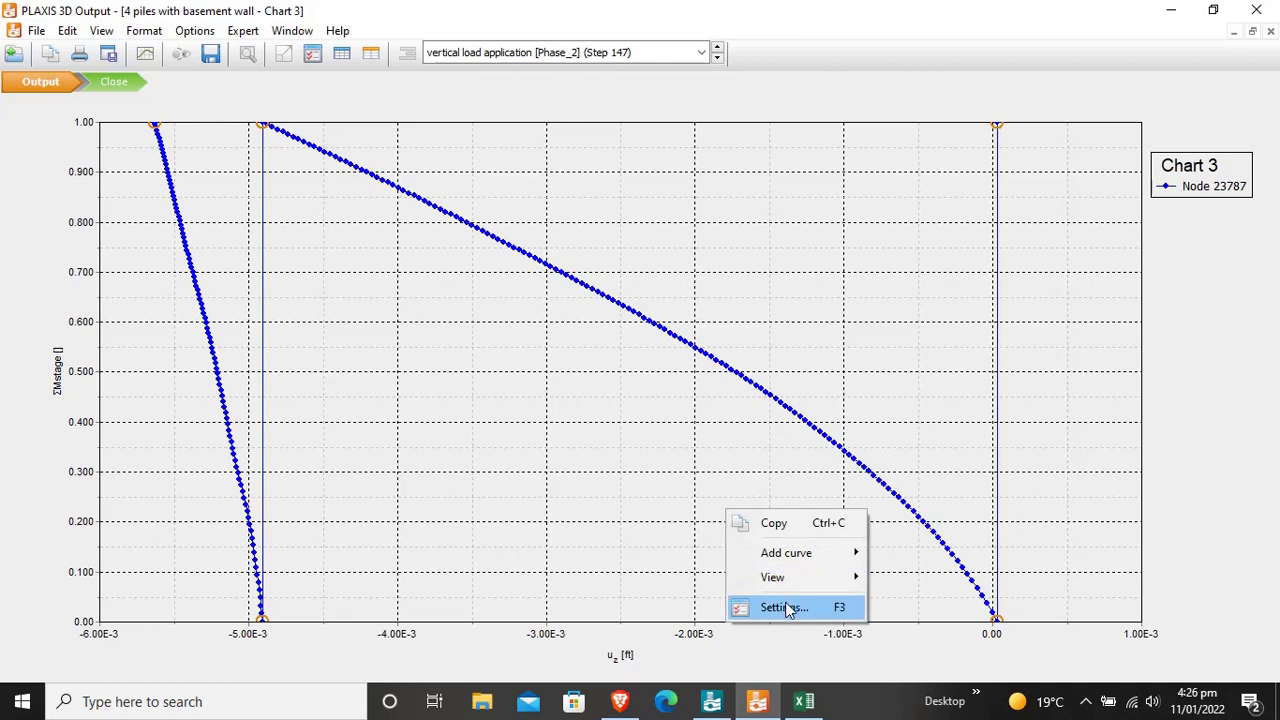
click(787, 607)
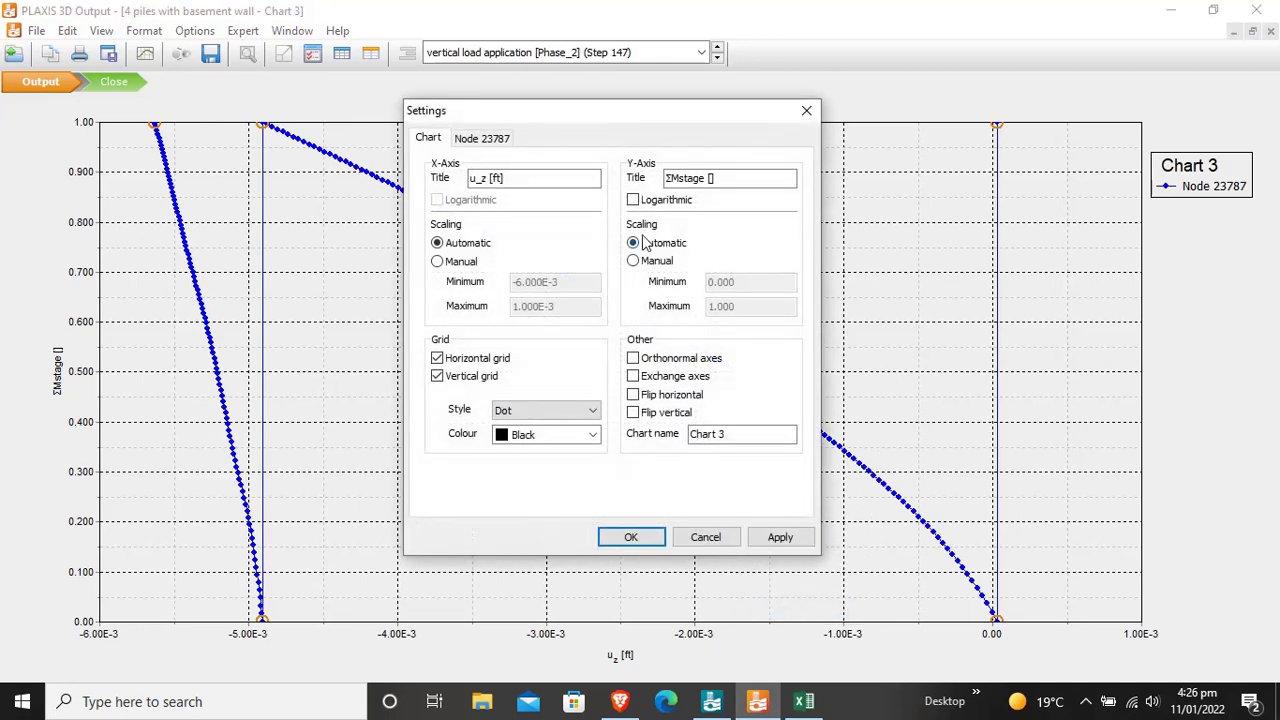
click(484, 138)
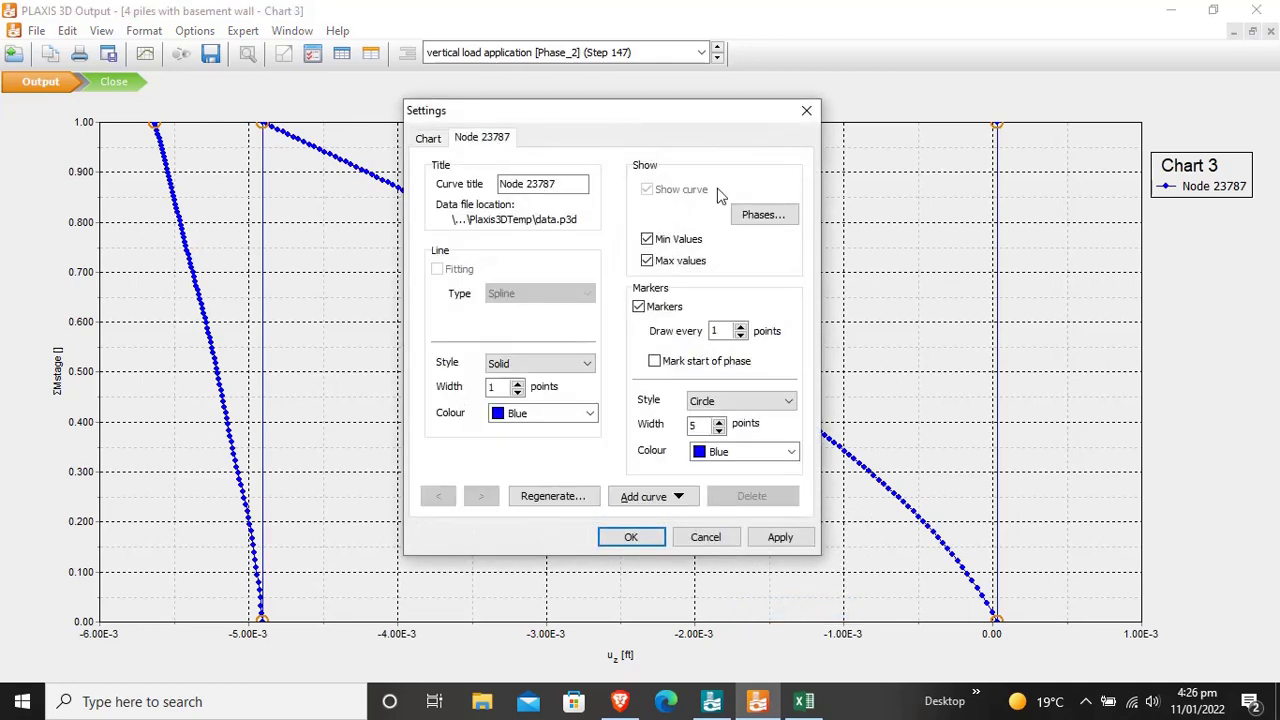
click(764, 214)
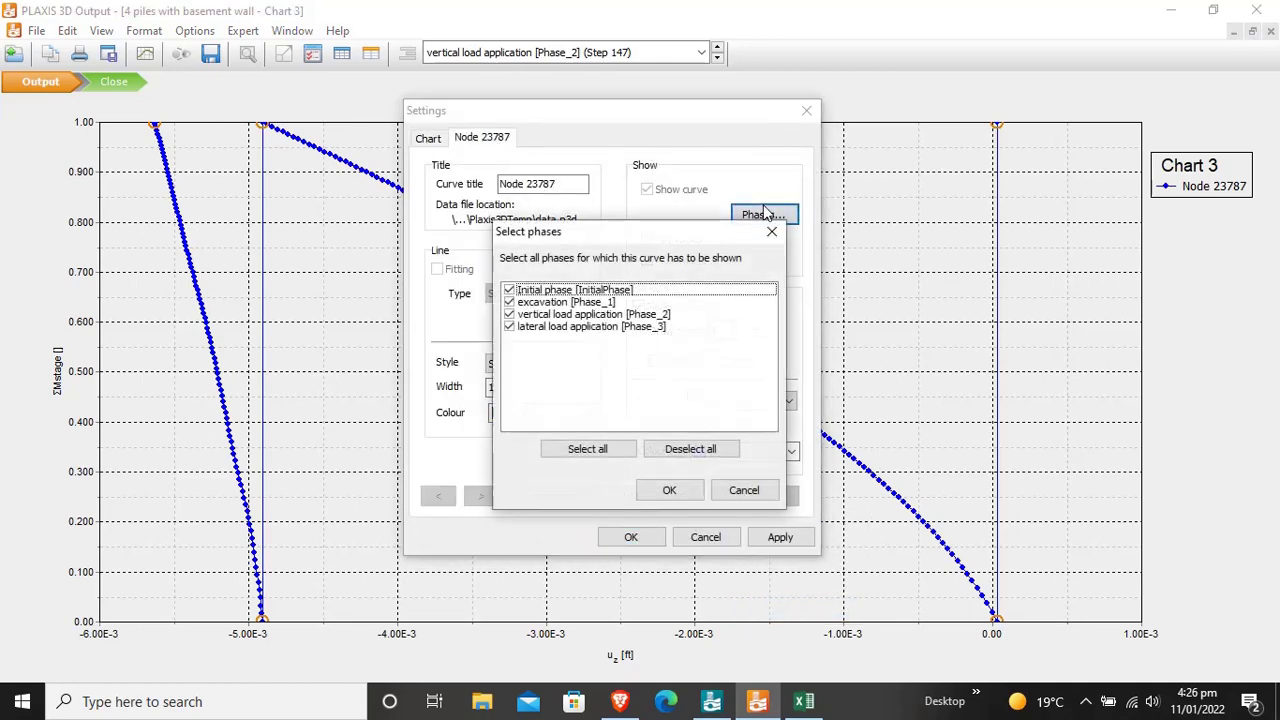
click(510, 314)
click(510, 302)
click(510, 290)
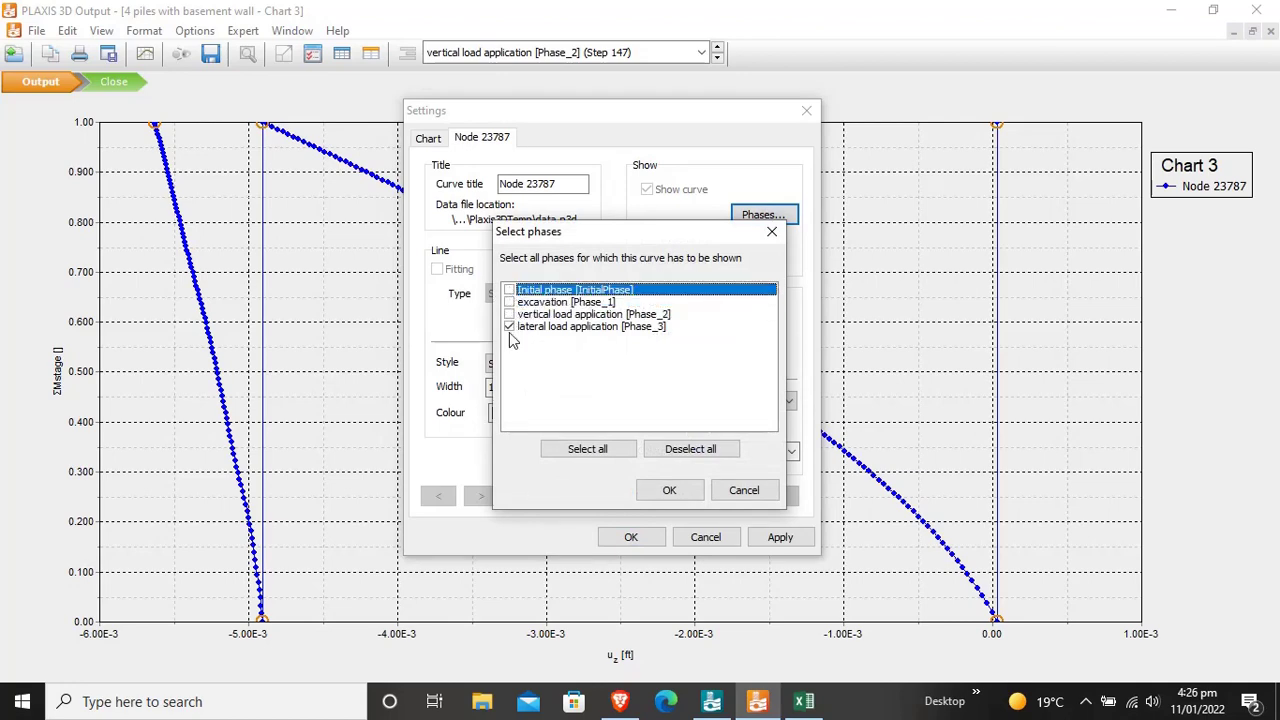
click(510, 327)
click(510, 314)
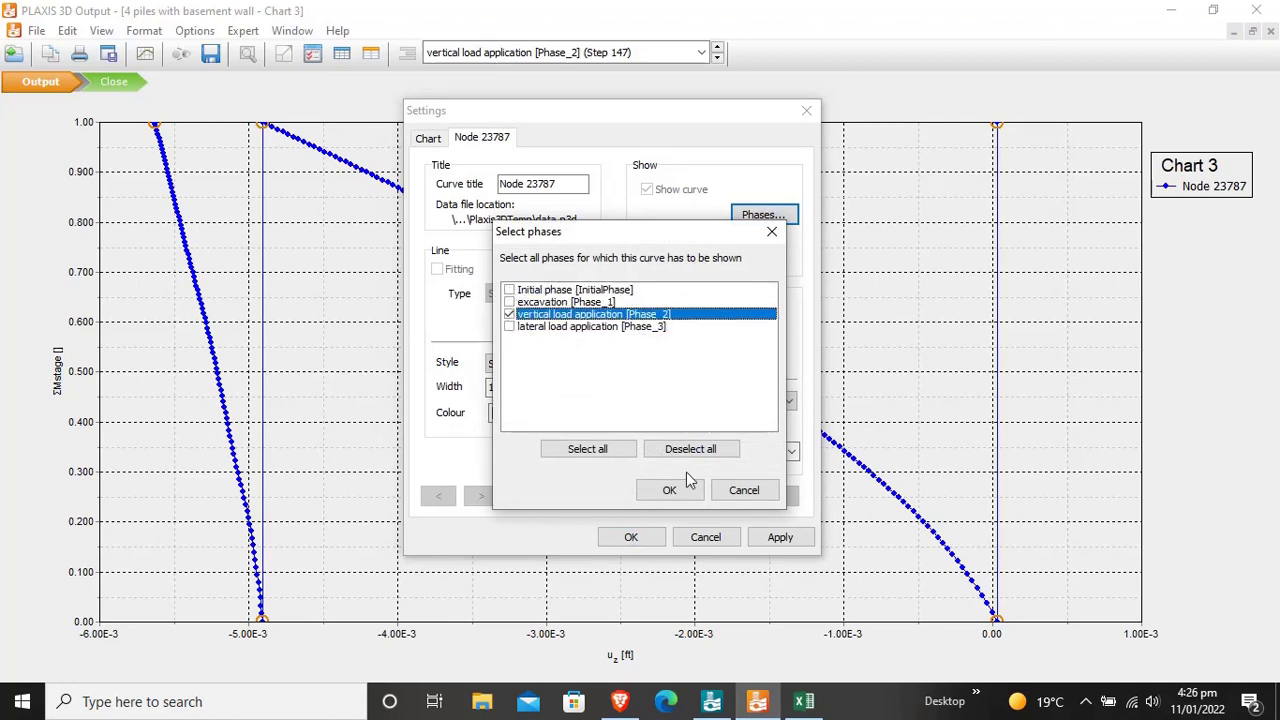
click(668, 490)
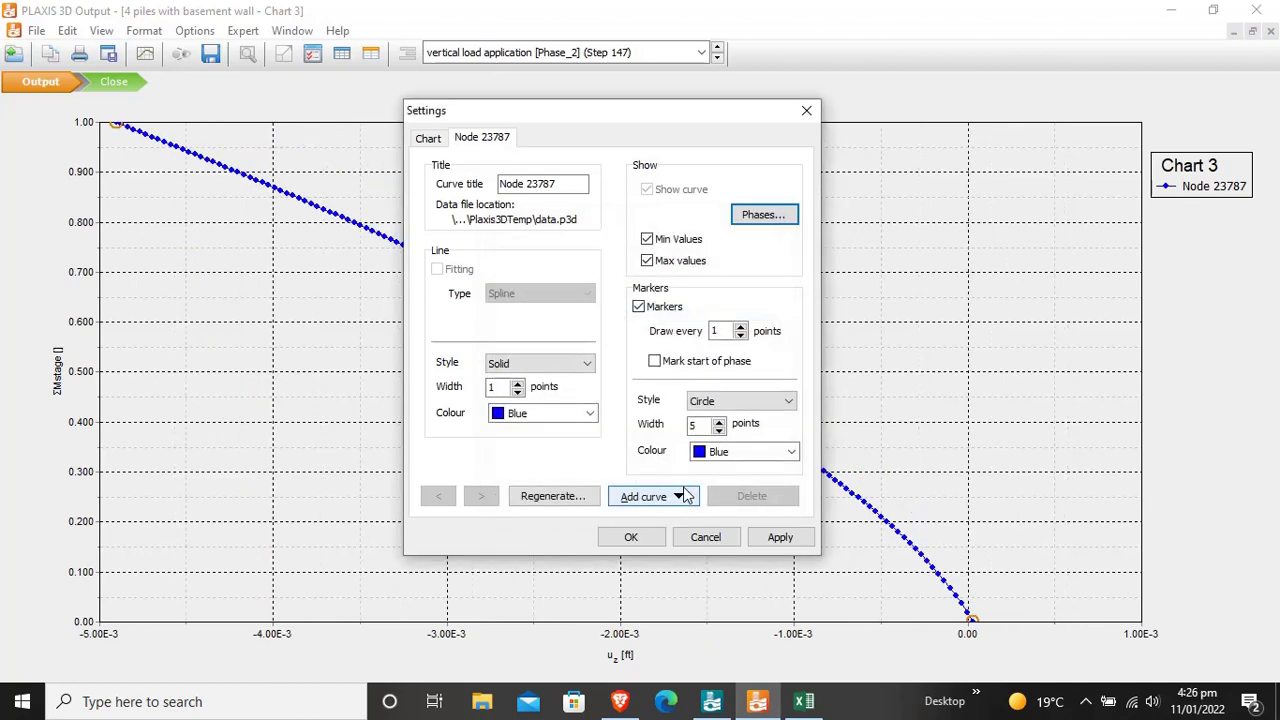
Try a vertical flip on Chart 3, replace it with a horizontal flip, and accept the chart settings
click(427, 137)
click(640, 418)
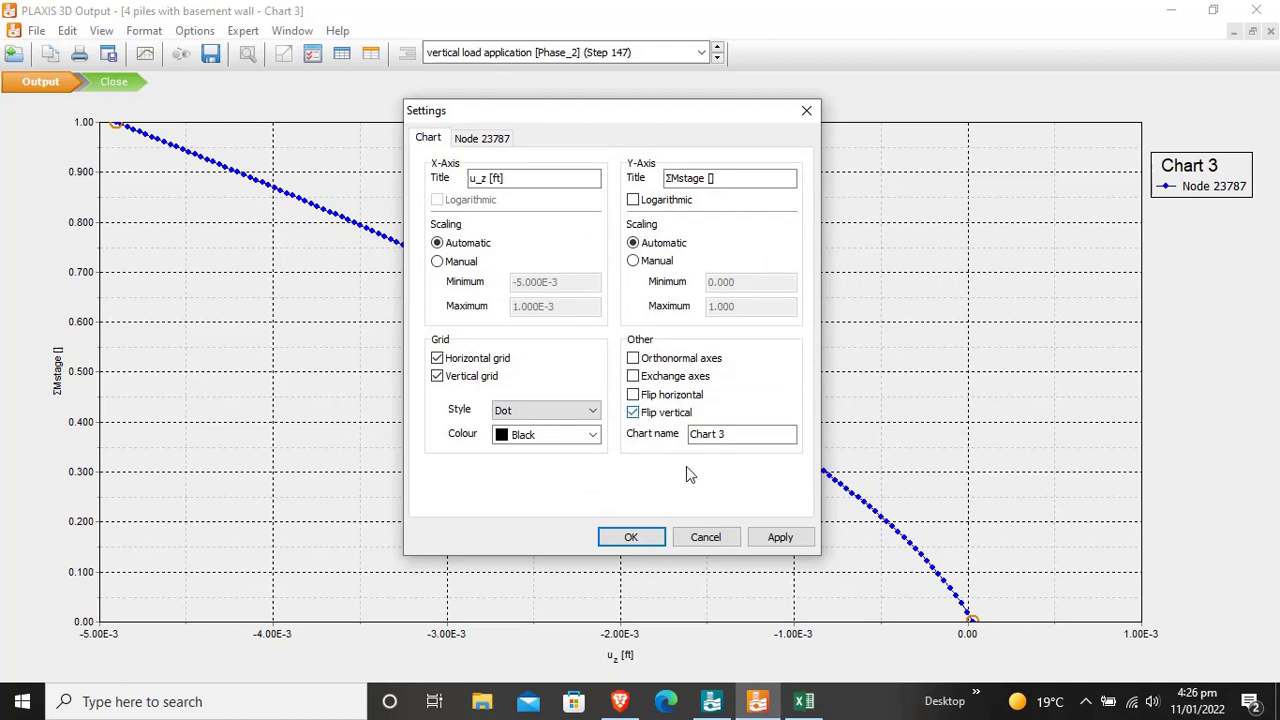
click(779, 540)
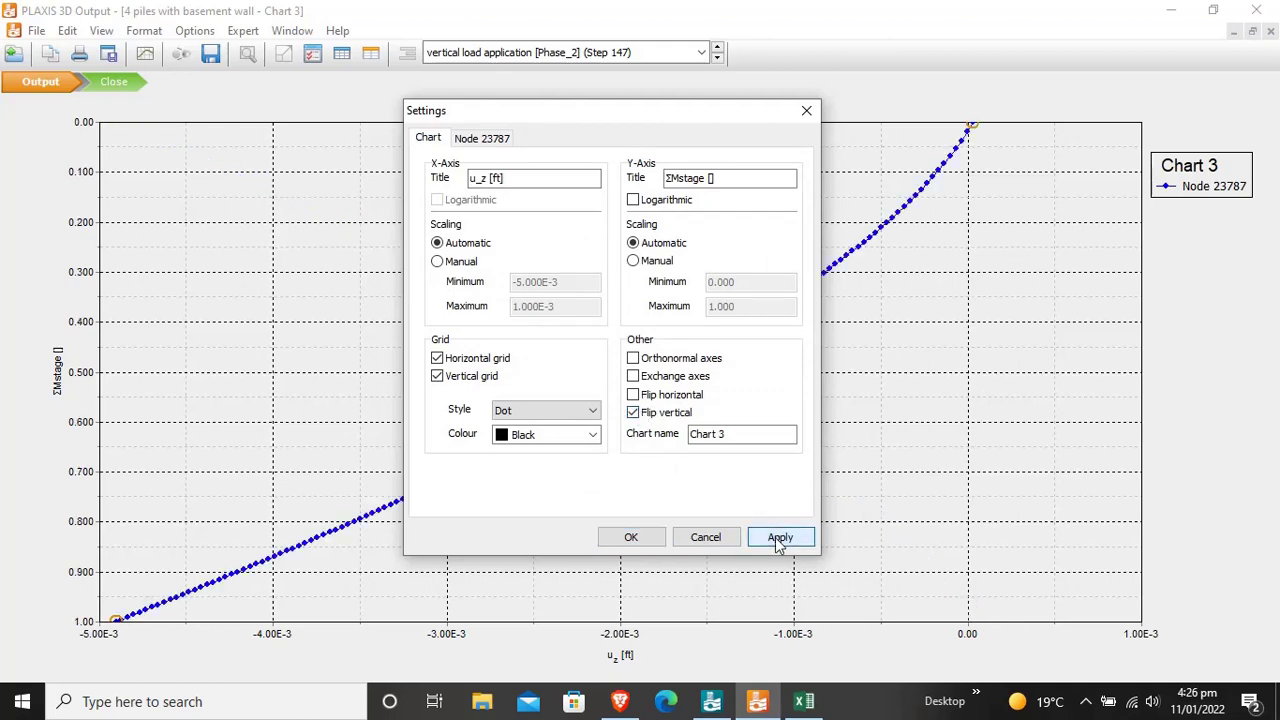
click(668, 394)
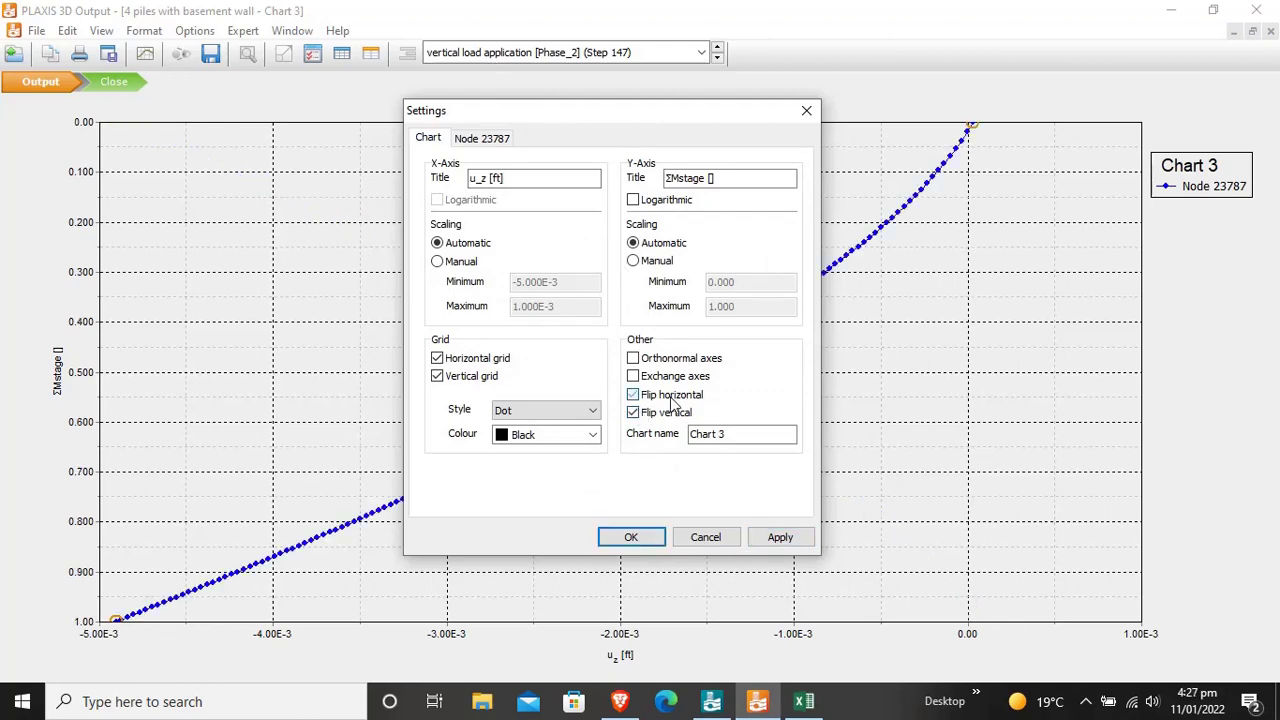
click(767, 537)
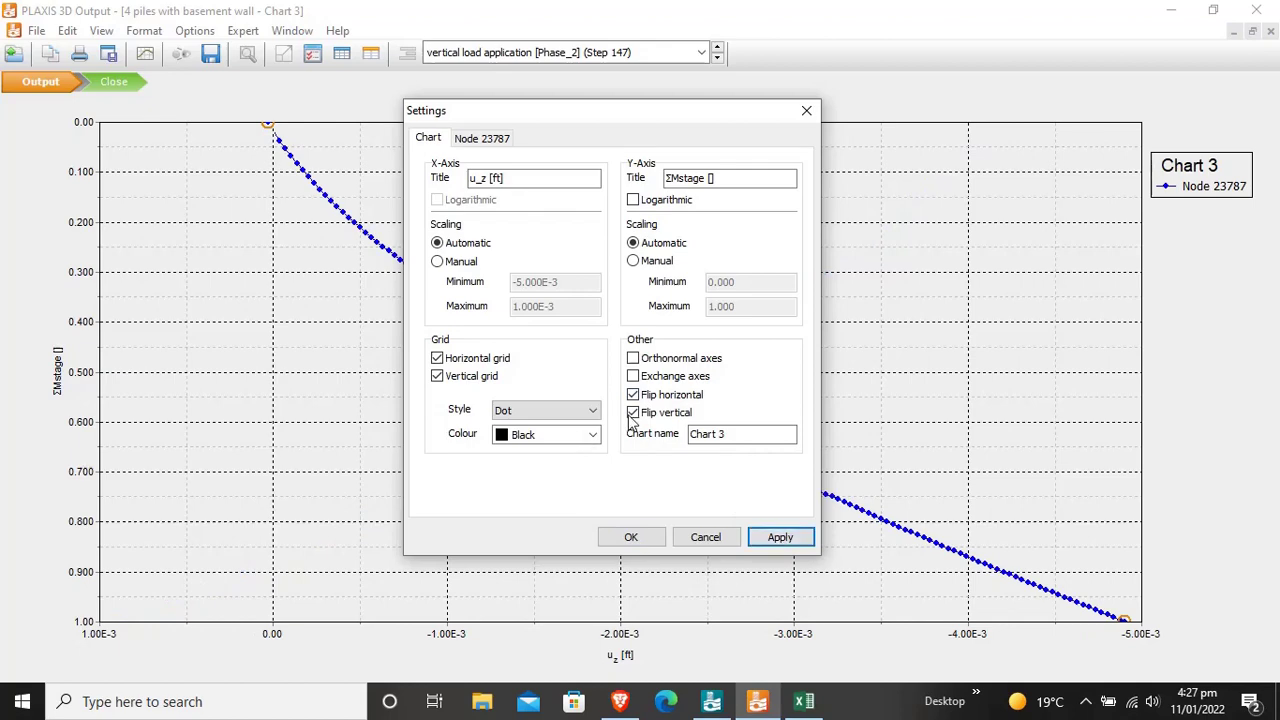
click(632, 413)
click(782, 540)
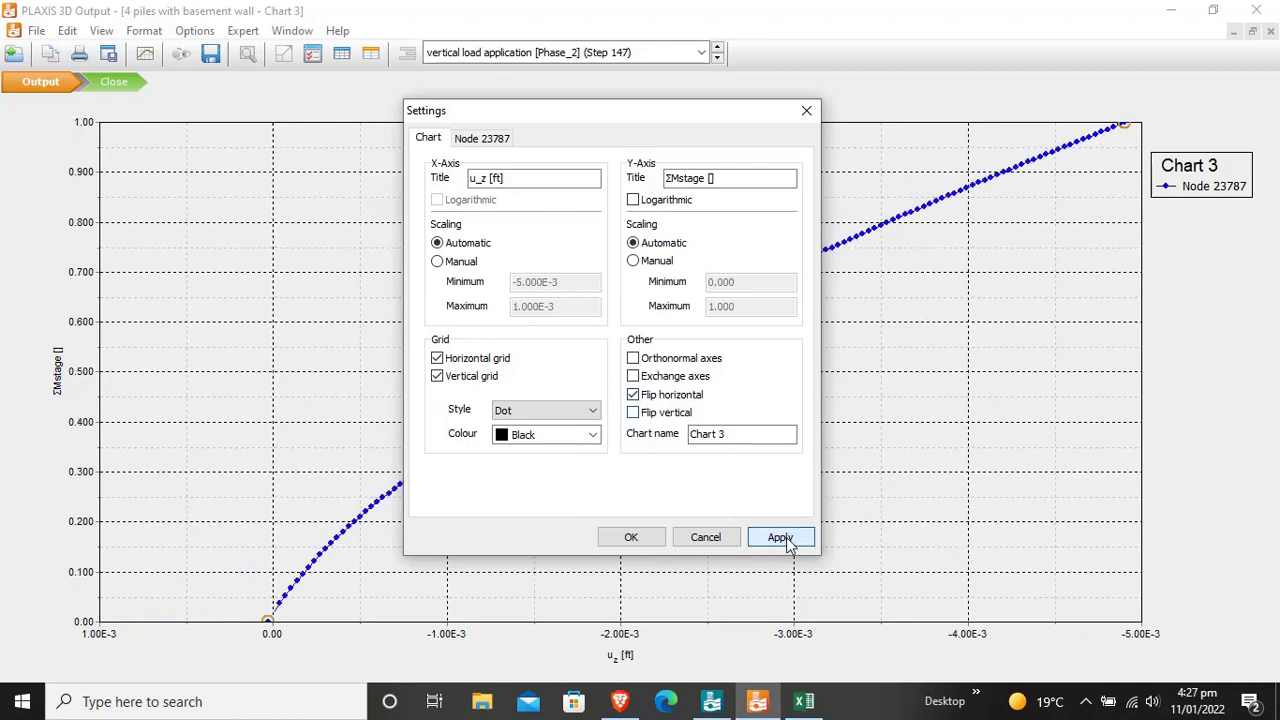
click(628, 537)
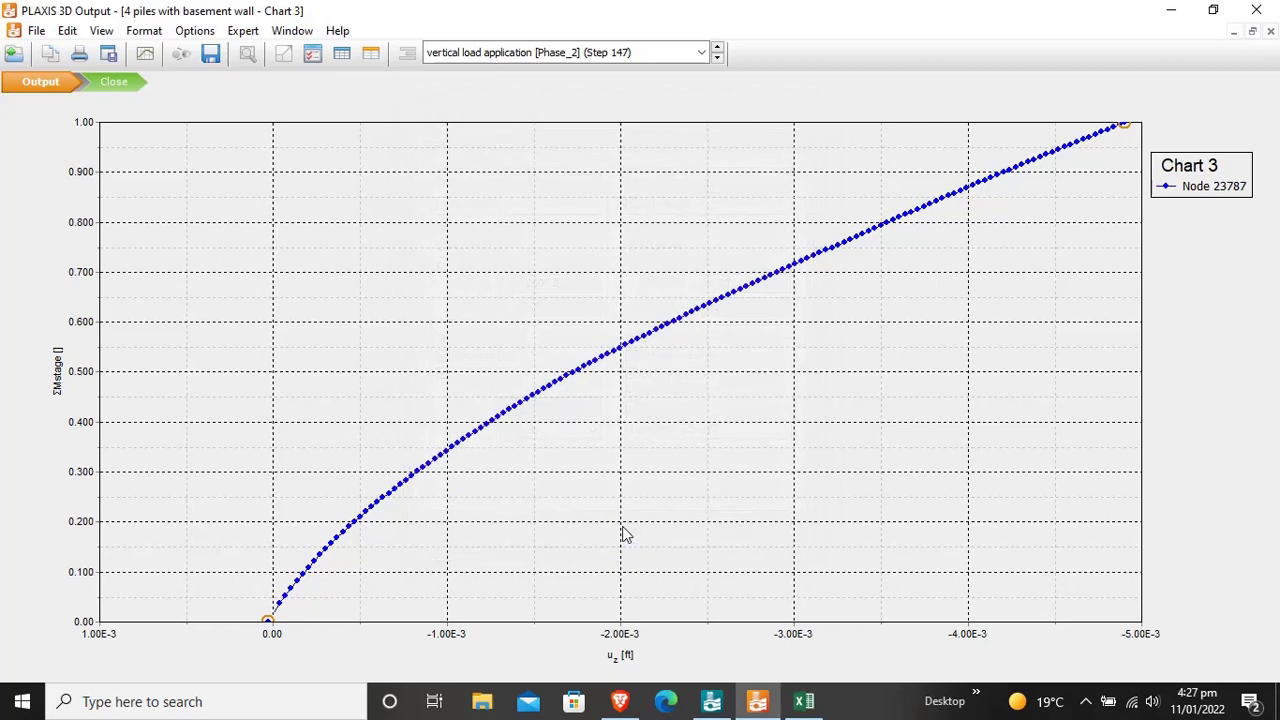
Copy all Node 23787 points from Chart 3 into Excel's Sheet2 at cell E2 and widen the u_z and ΣMstage columns
click(343, 55)
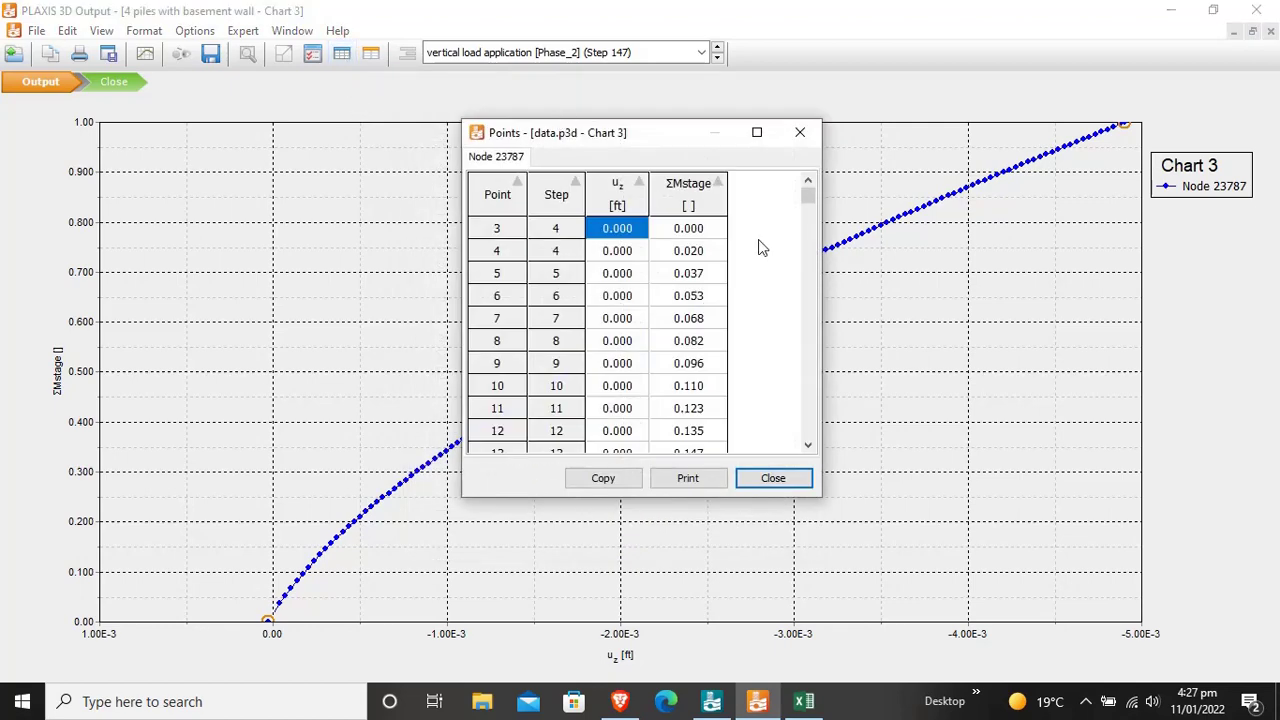
key(ctrl+a)
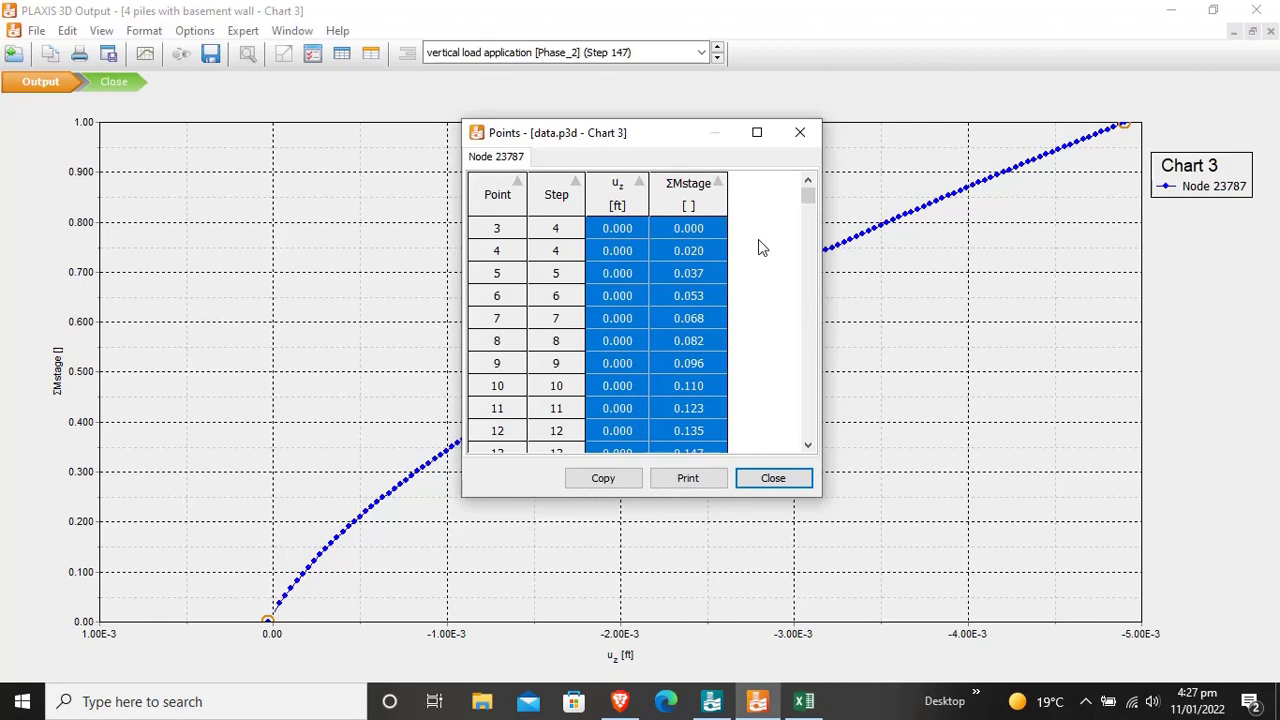
click(605, 479)
click(804, 701)
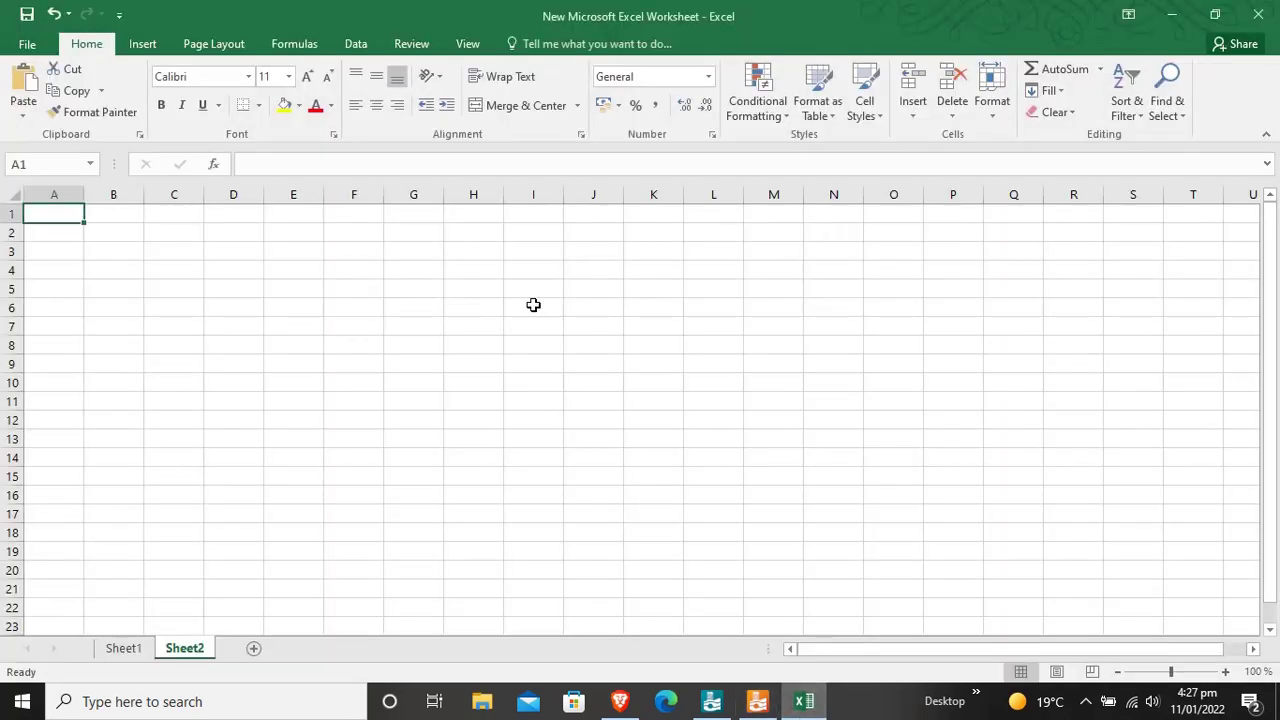
click(280, 232)
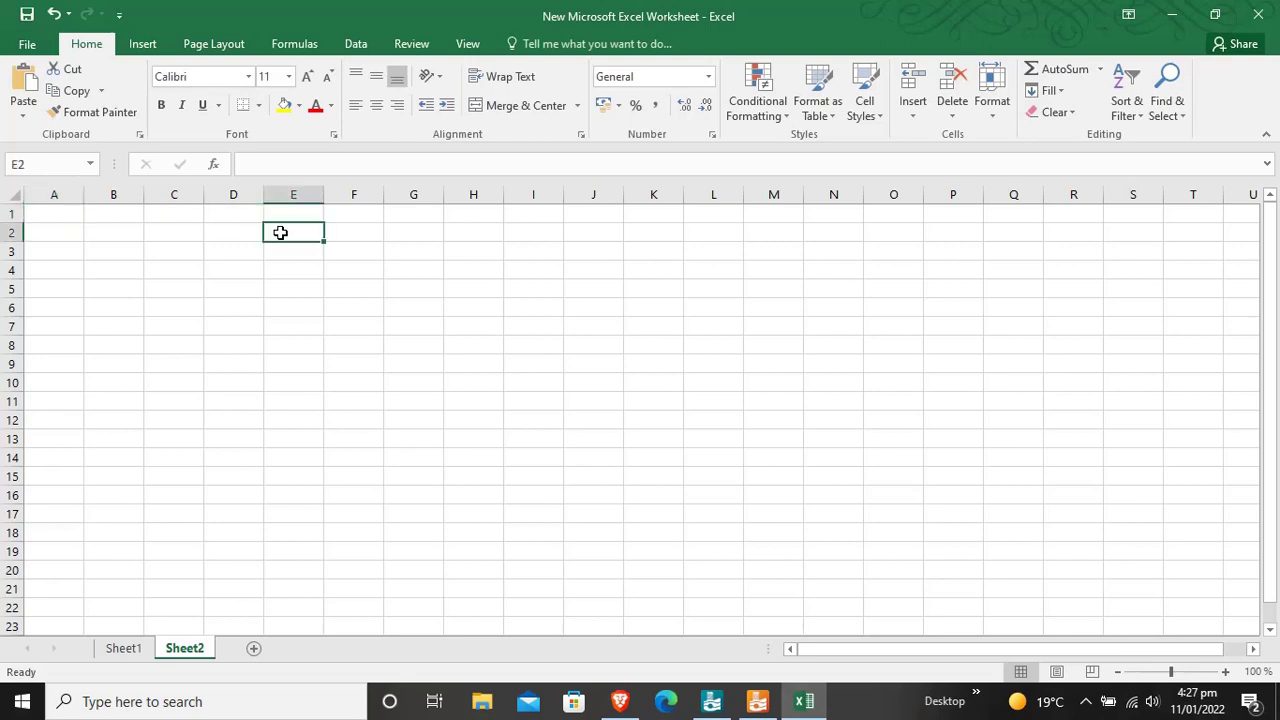
key(ctrl+v)
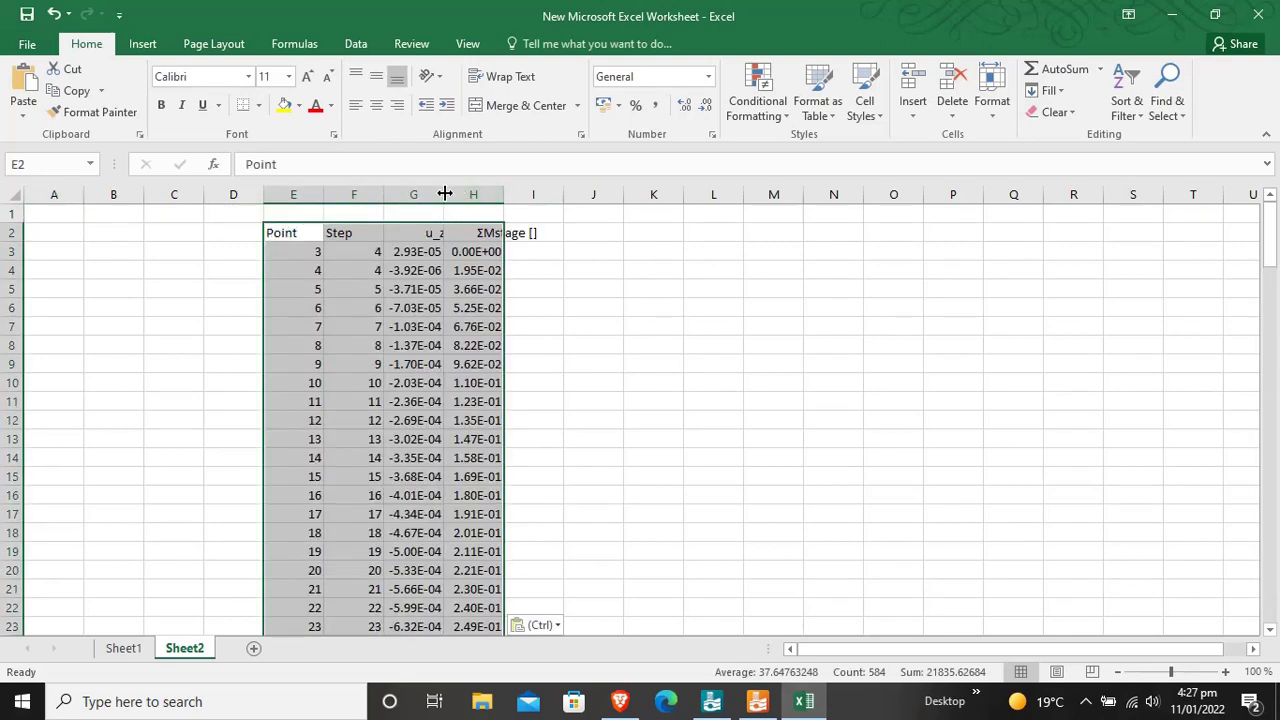
drag(443, 192, 634, 201)
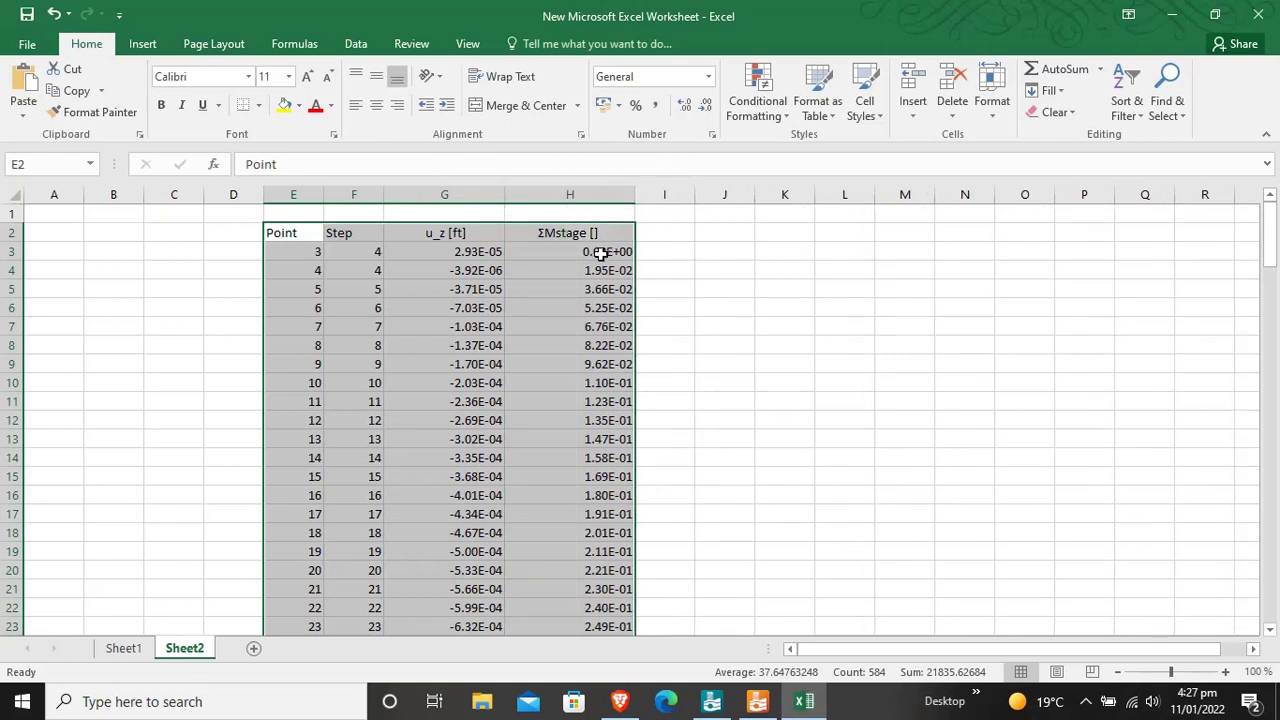
Add a LOAD column beside ΣMstage, starting in I2, with the formula =H3*400 filled down through all data rows
click(658, 237)
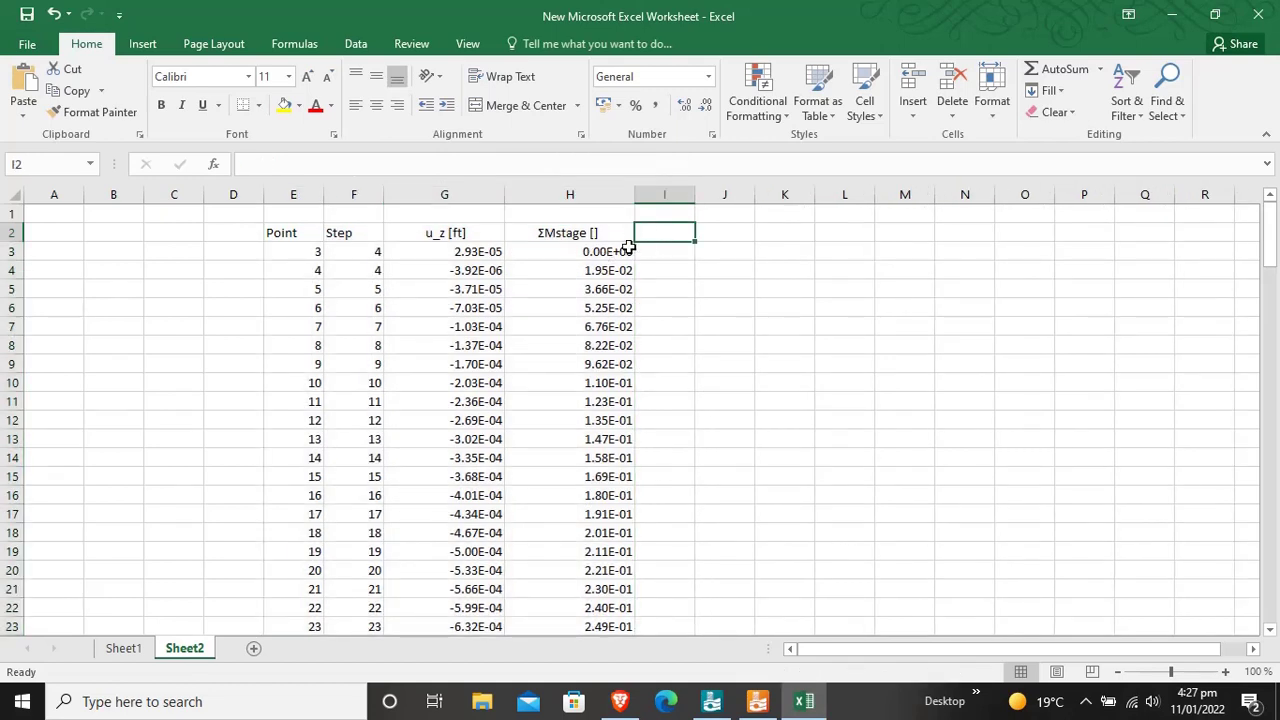
text(LOAD)
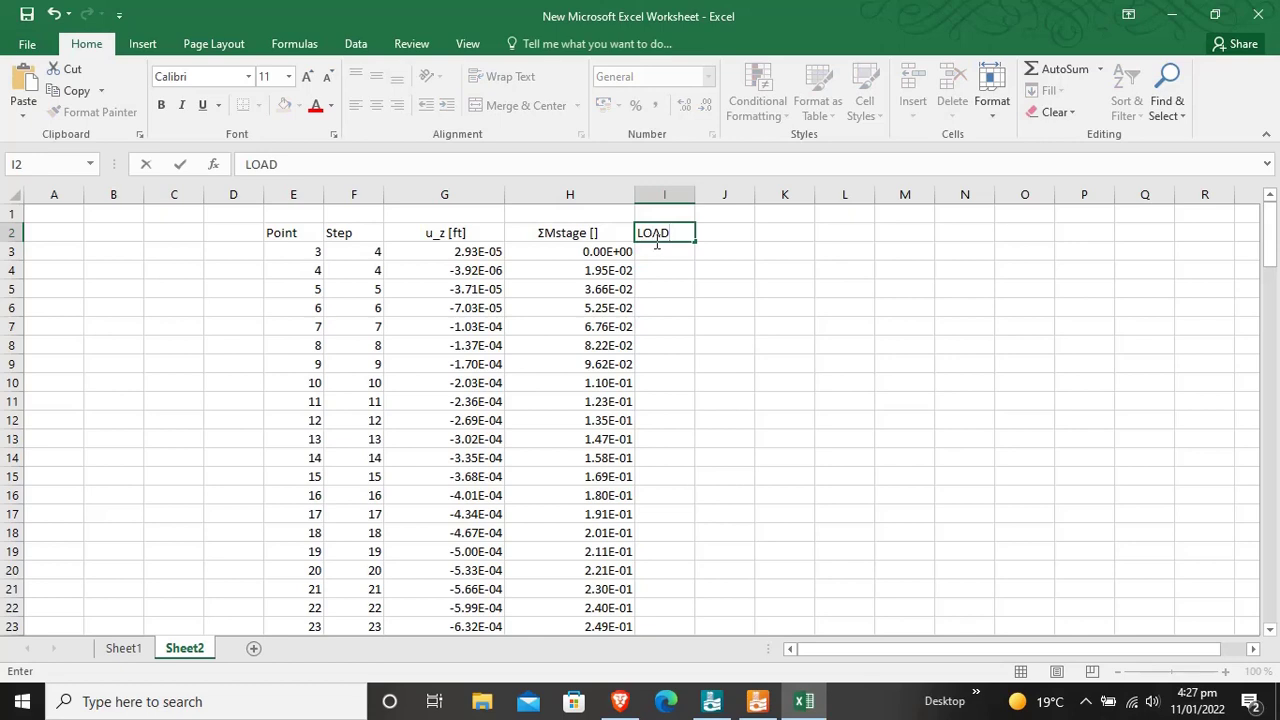
key(Return)
text(=)
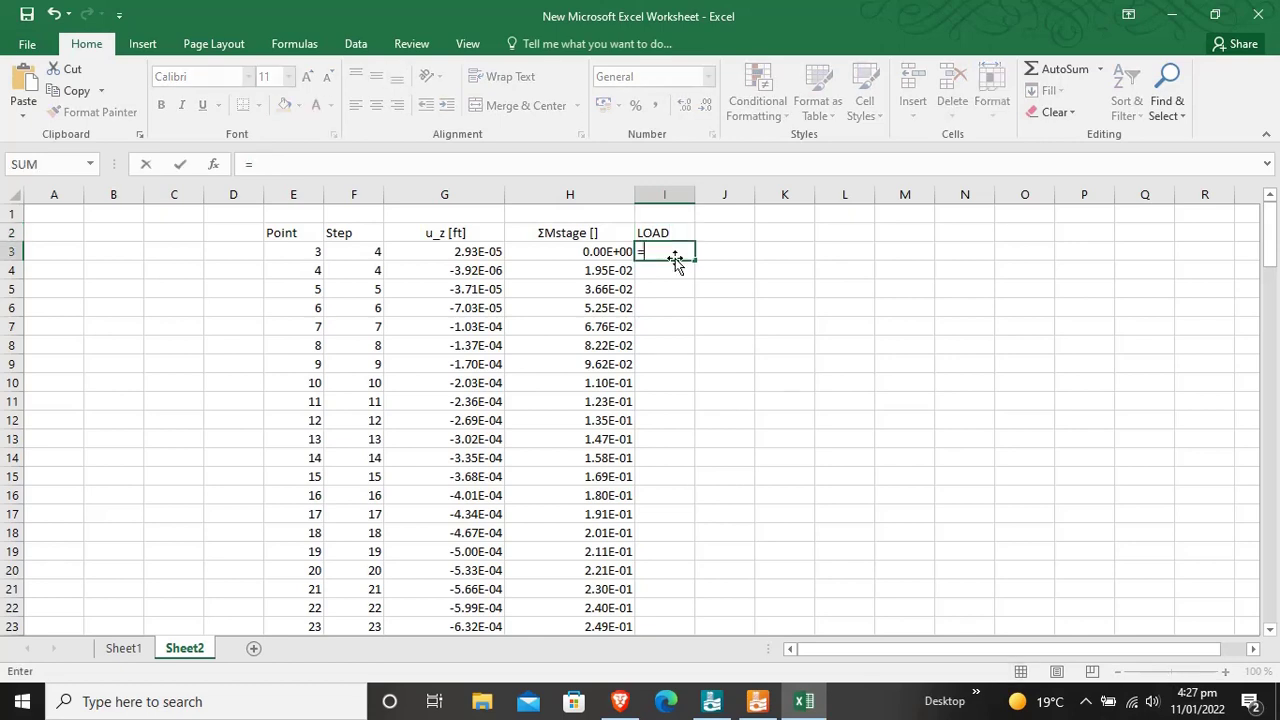
click(613, 253)
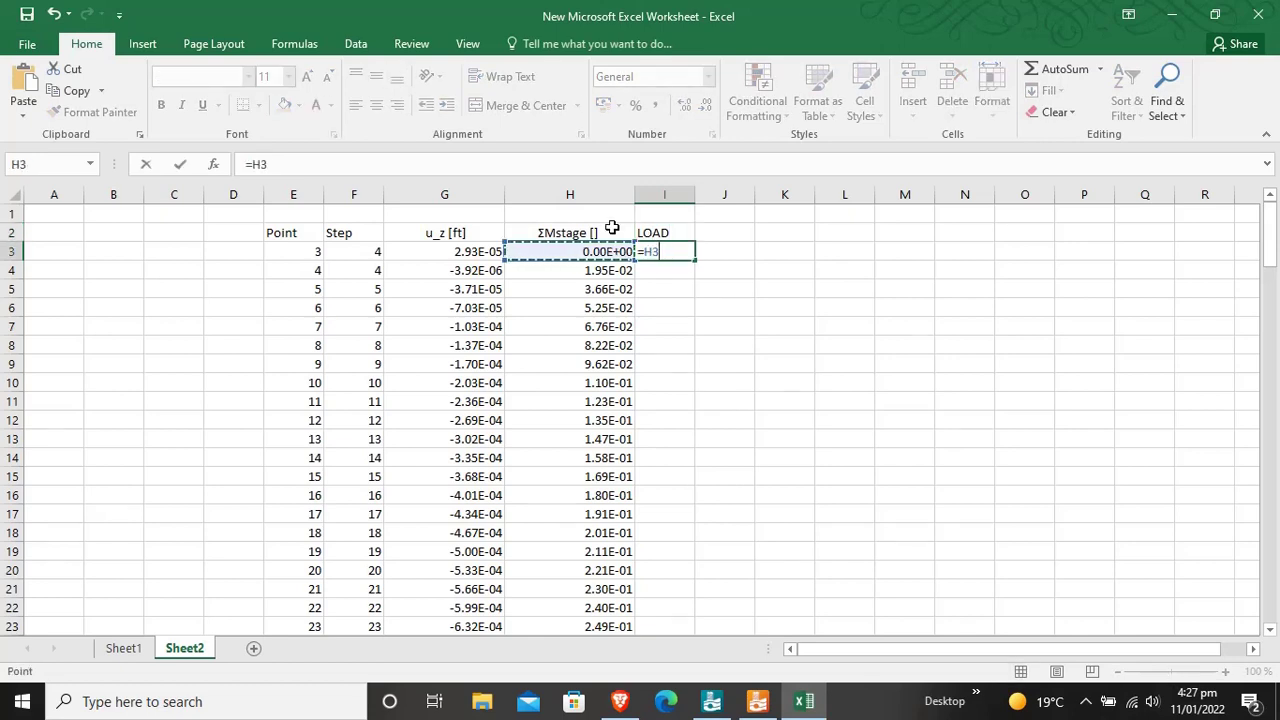
click(598, 252)
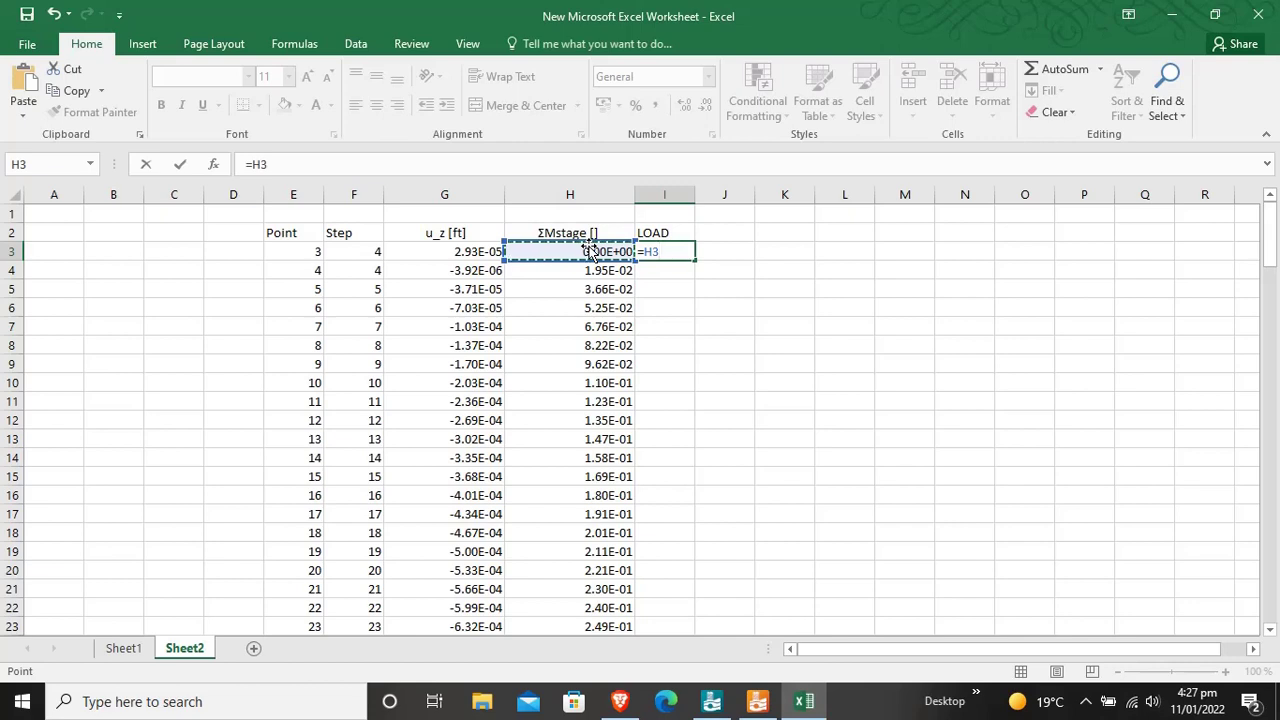
text(*)
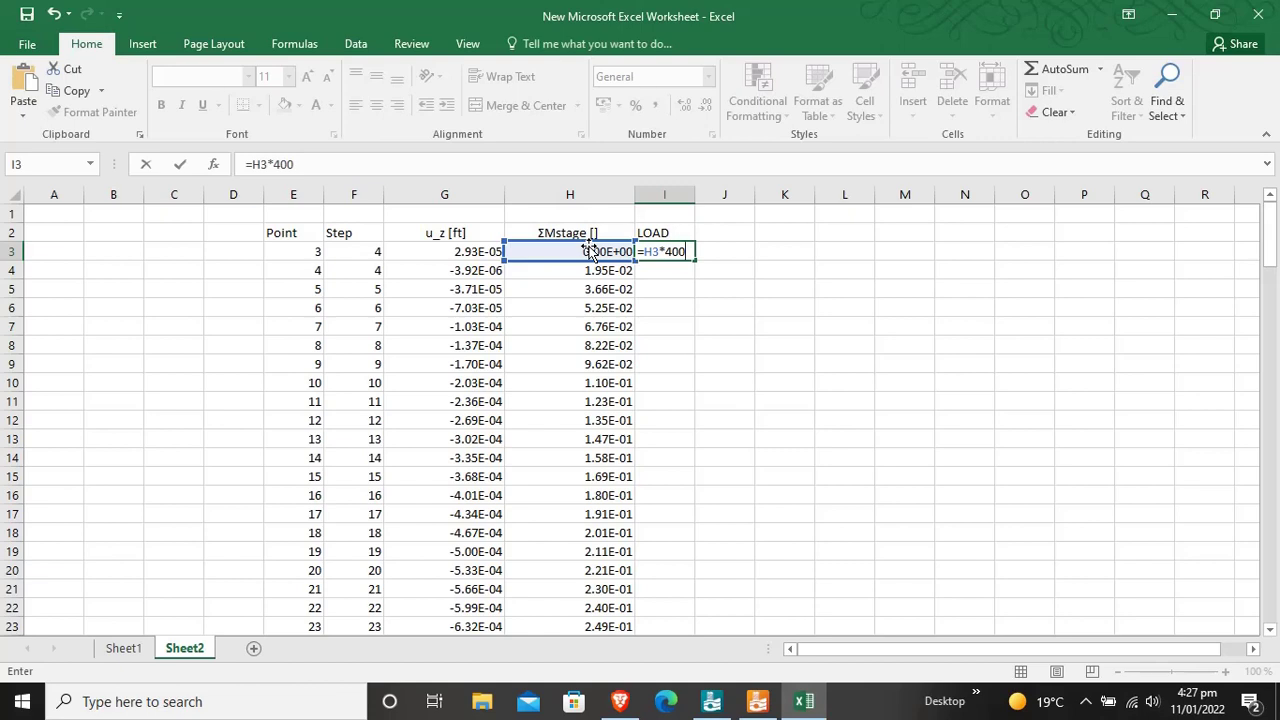
key(Return)
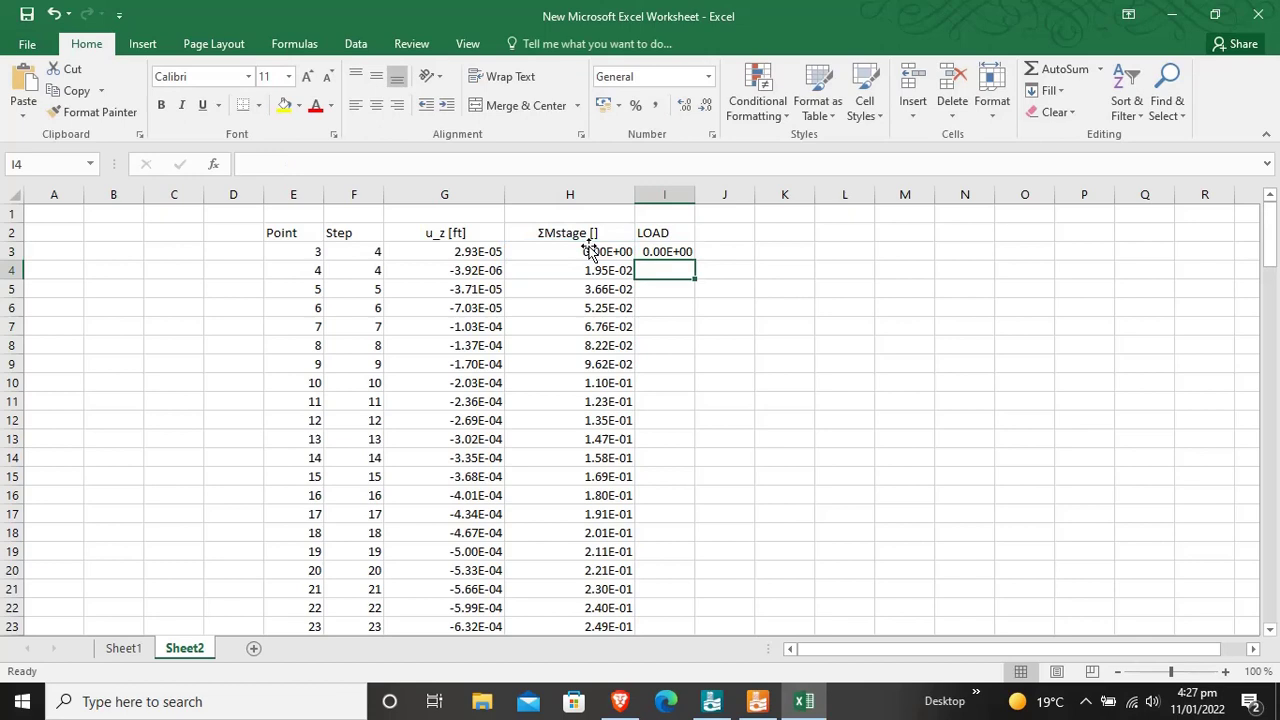
click(688, 252)
double_click(695, 262)
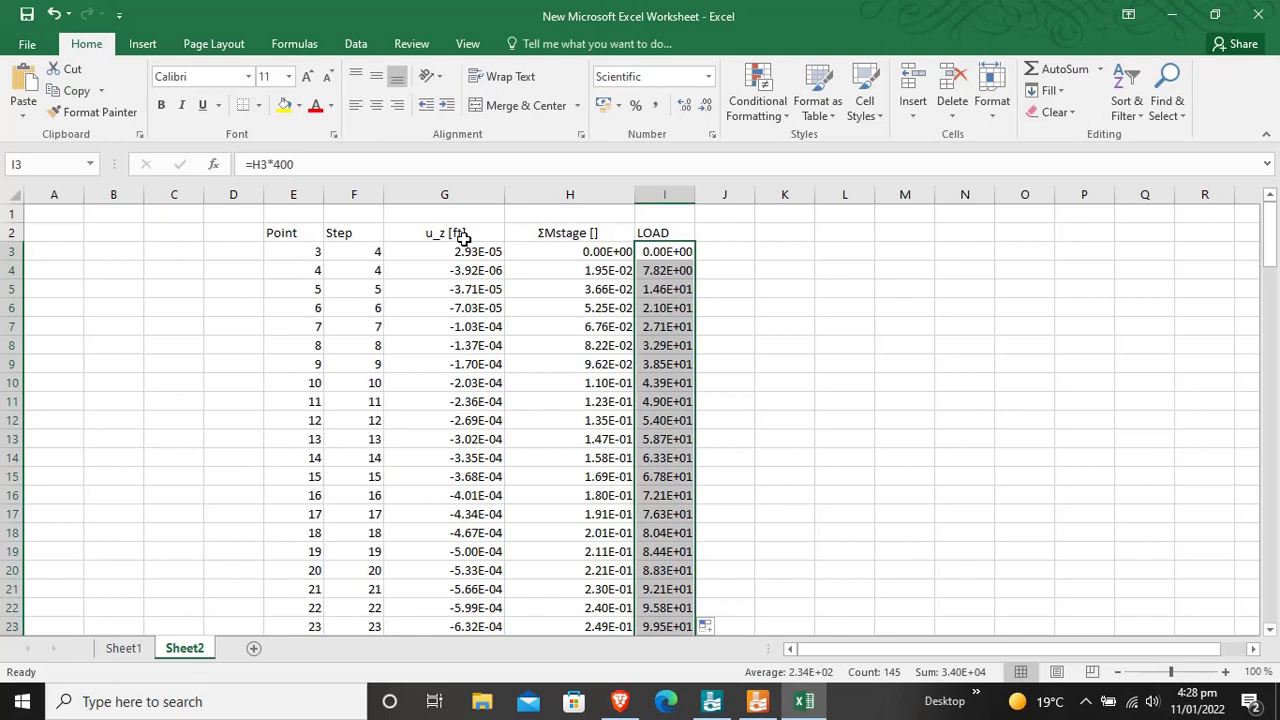
Close the Excel workbook and save its changes
click(1272, 10)
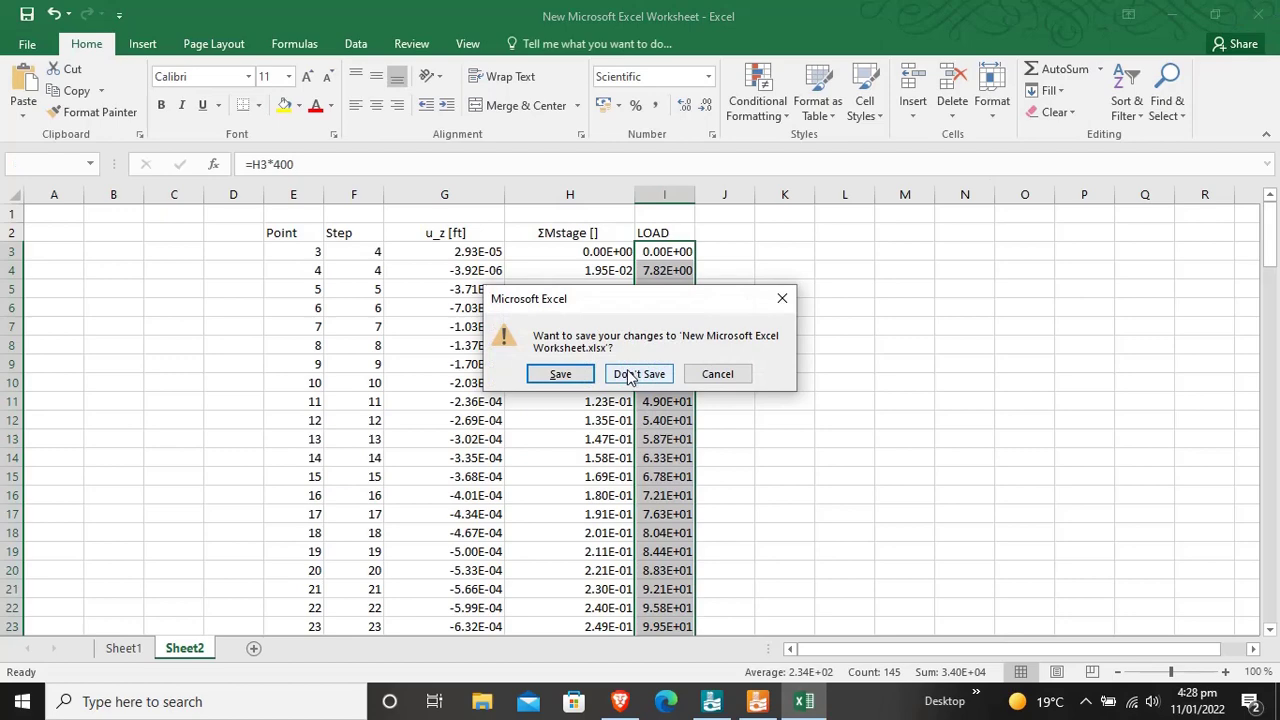
click(576, 378)
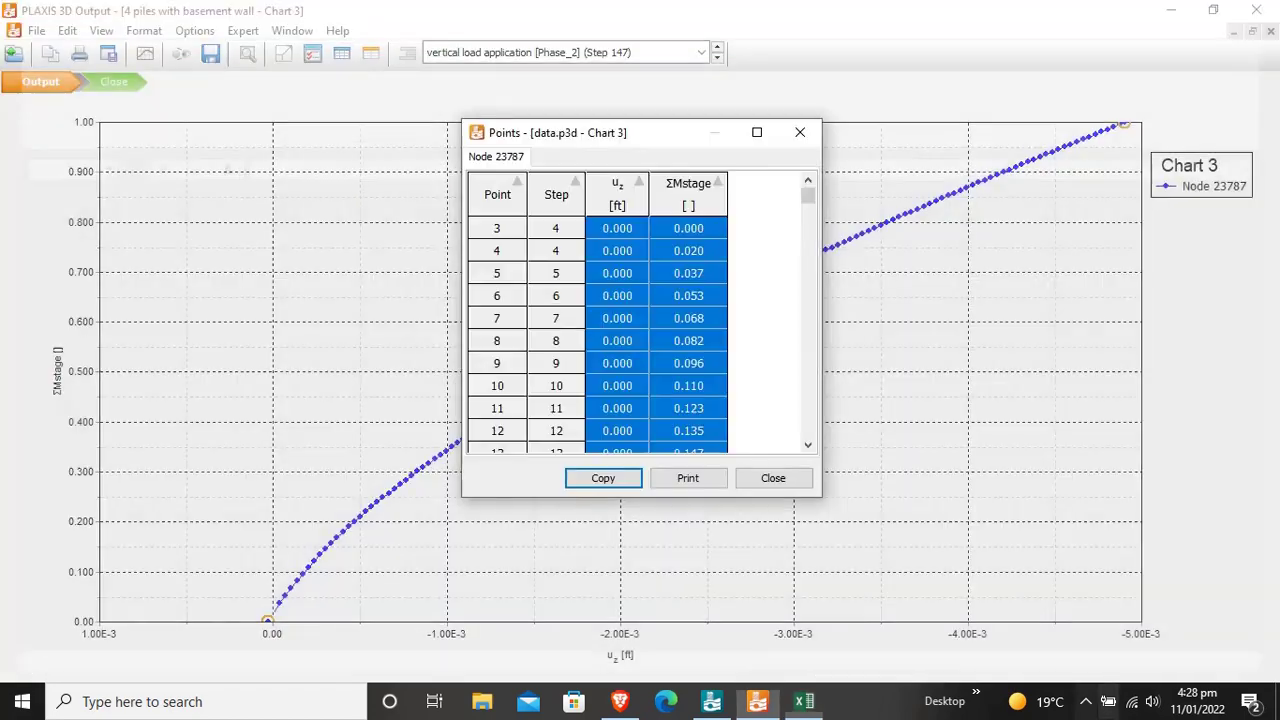
click(1085, 701)
click(1104, 663)
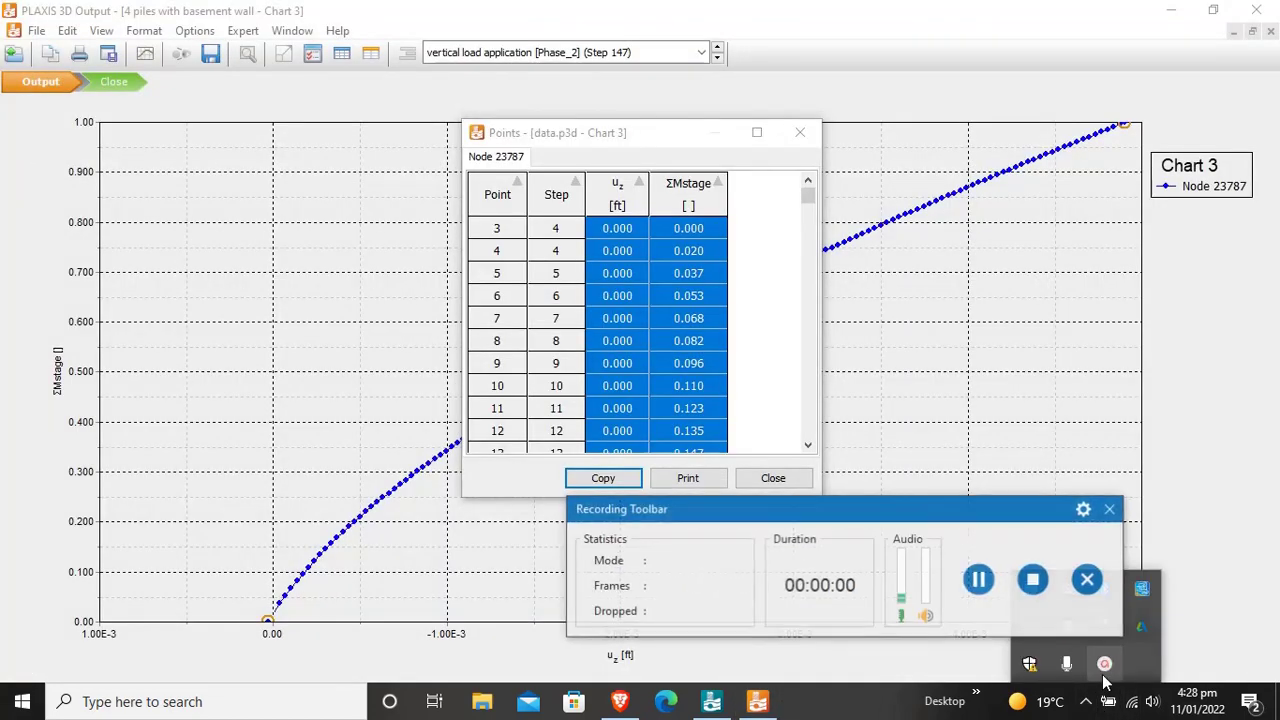